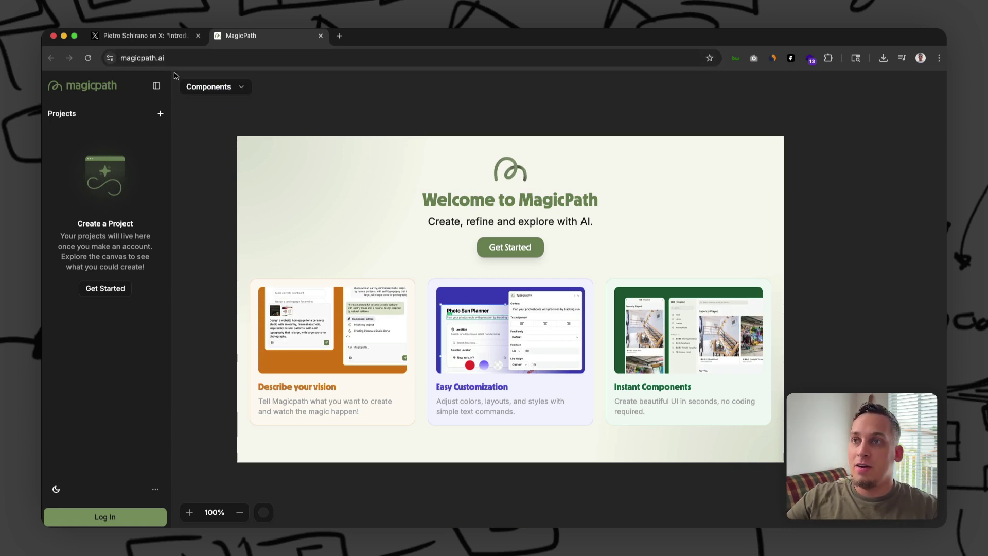
- Switch to the 'Pietro Schirano on X' tab showing the MagicPath announcement post
click(139, 35)
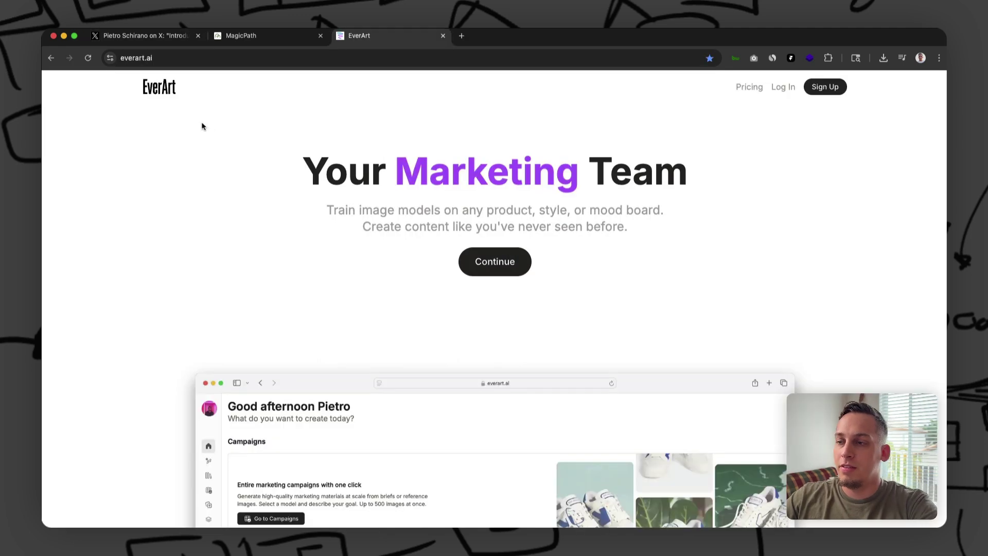
scroll(205, 144, down, 5)
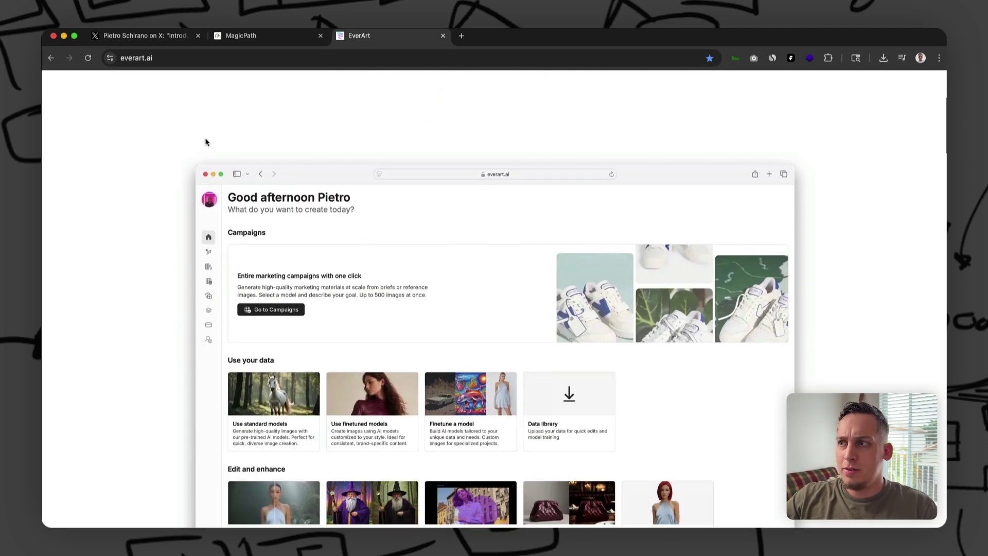
scroll(170, 165, down, 4)
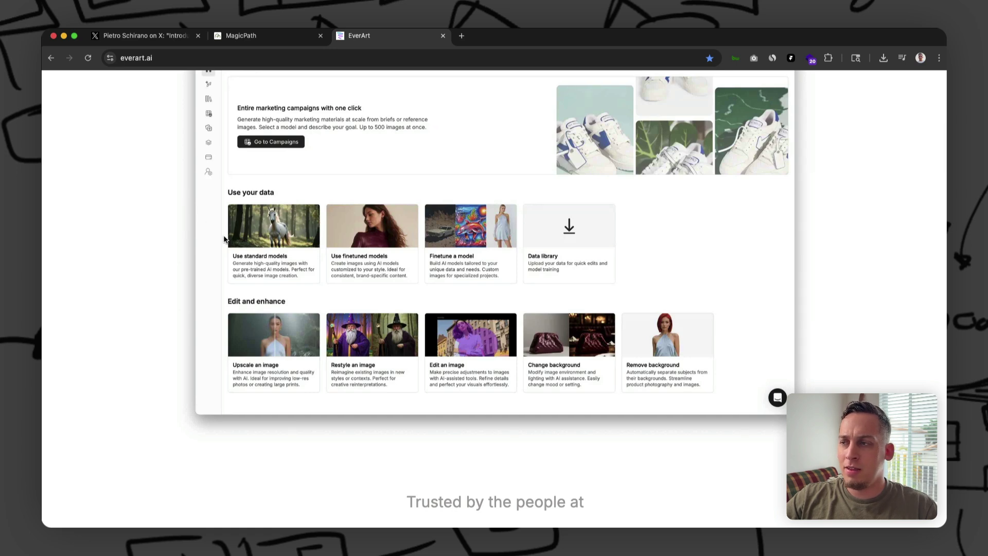
scroll(222, 237, down, 10)
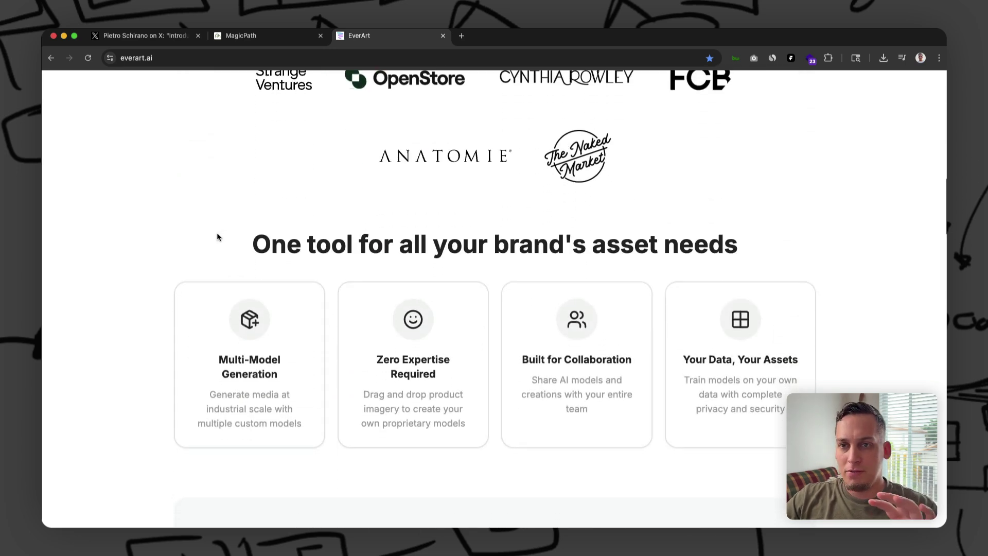
scroll(219, 234, down, 15)
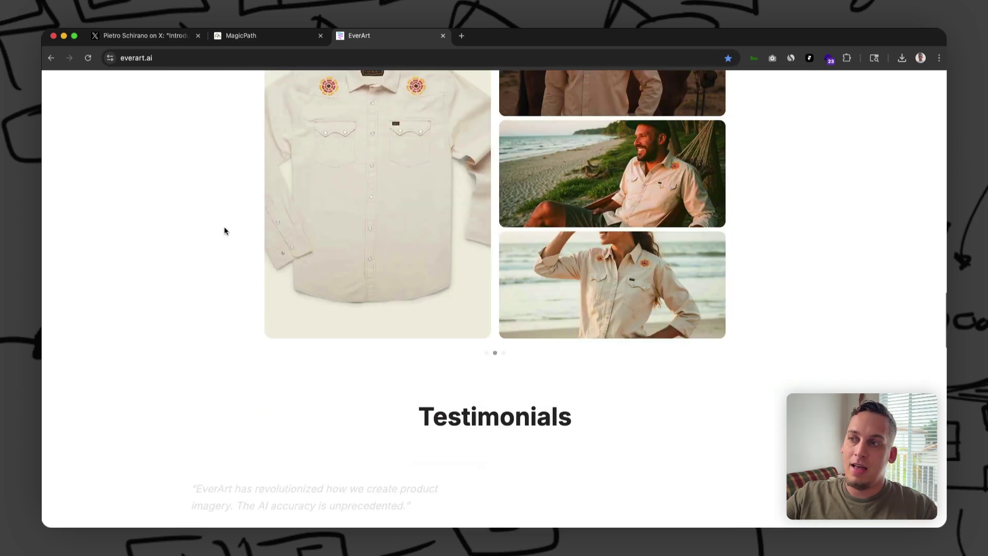
scroll(224, 231, up, 1)
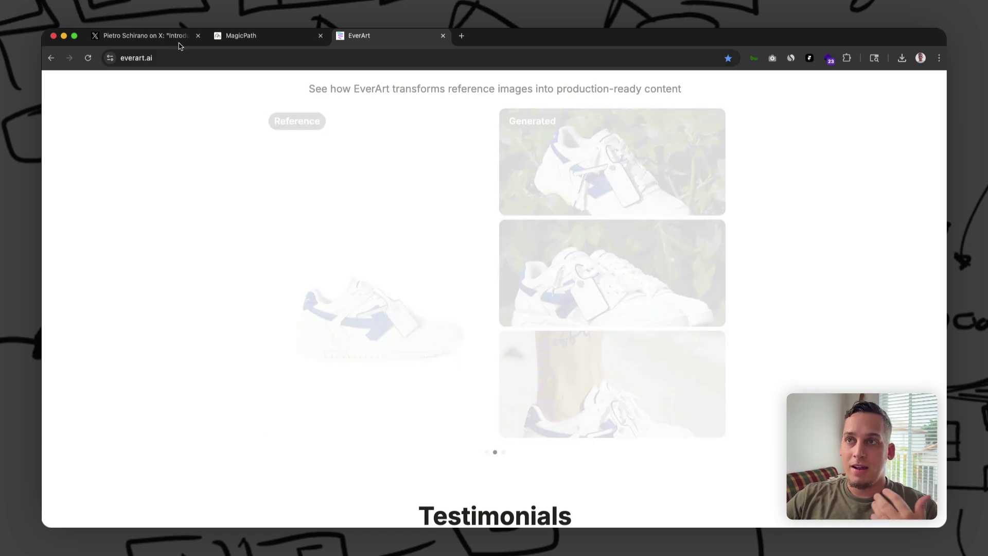
- Scroll through the X announcement thread, pause its demo video, and return to MagicPath
key(super+1)
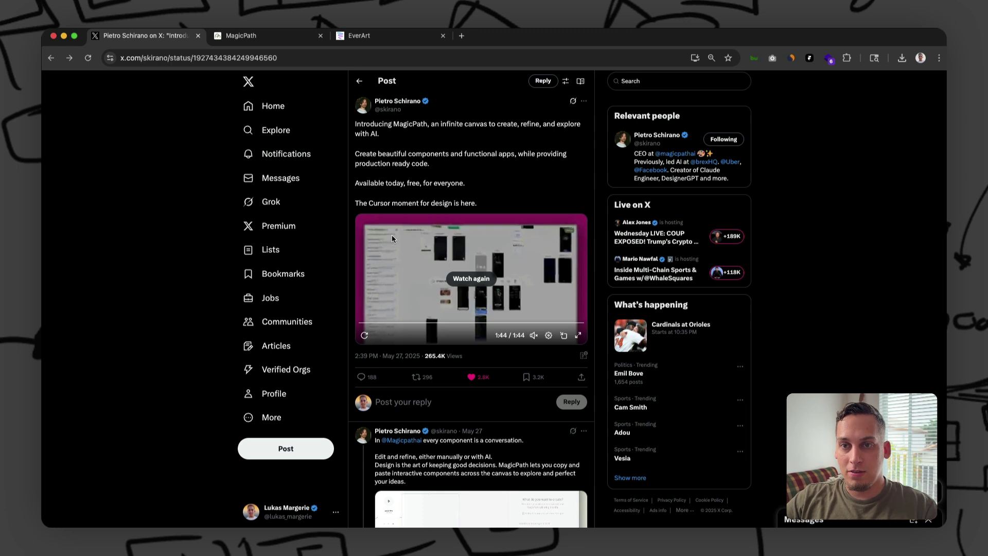
scroll(467, 227, down, 7)
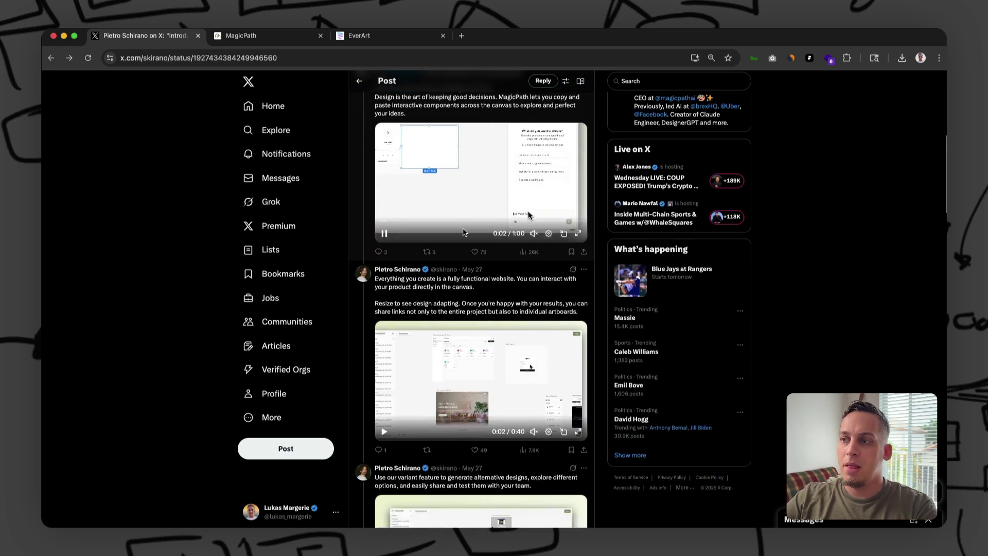
scroll(456, 232, up, 1)
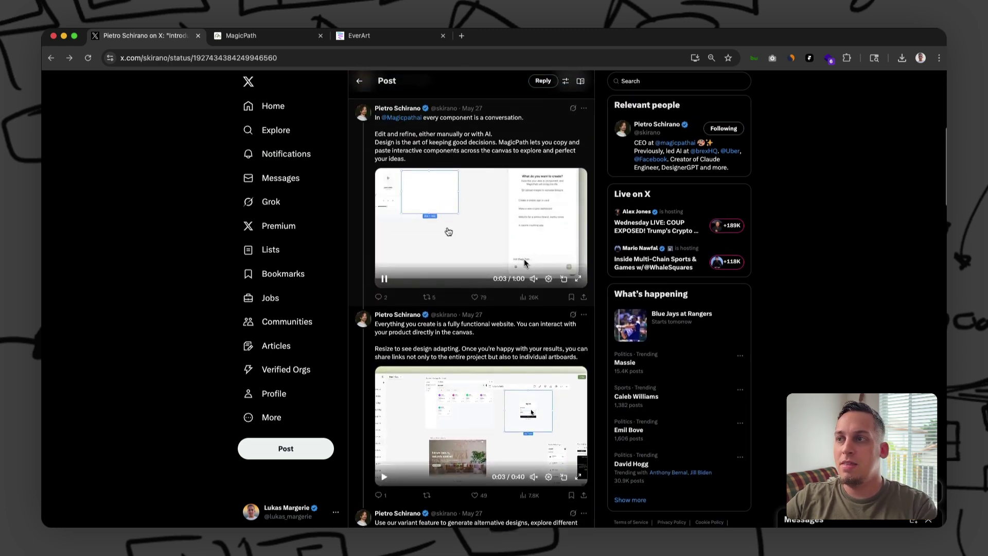
scroll(448, 232, down, 1)
click(448, 232)
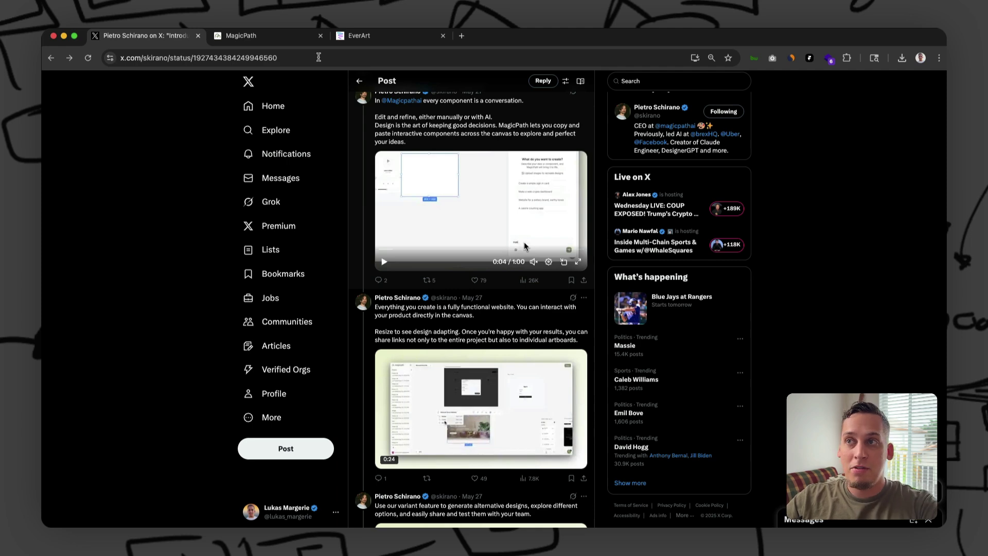
click(278, 39)
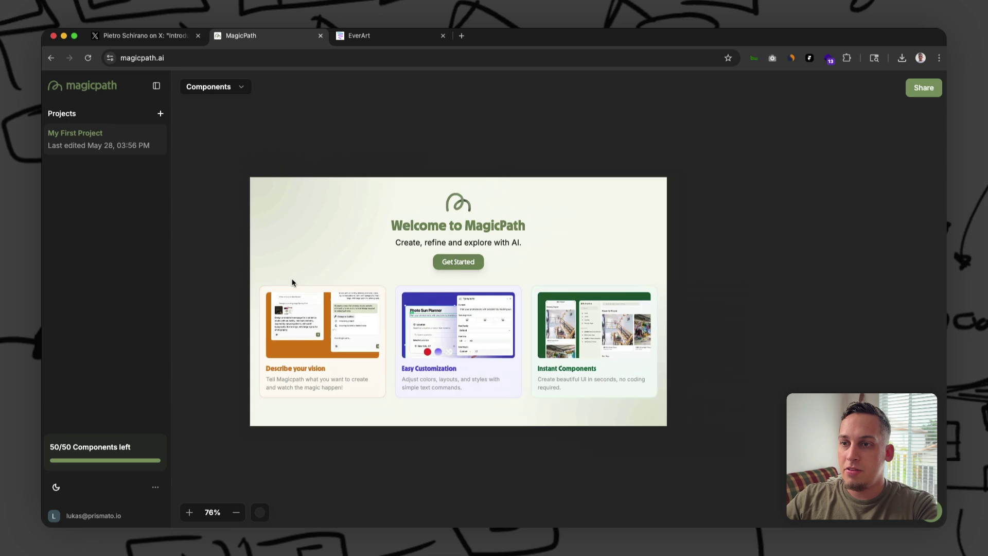
- Switch the MagicPath interface from dark to the Light theme
scroll(292, 282, down, 5)
scroll(292, 282, up, 3)
scroll(292, 282, down, 2)
scroll(292, 282, up, 5)
scroll(292, 282, left, 2)
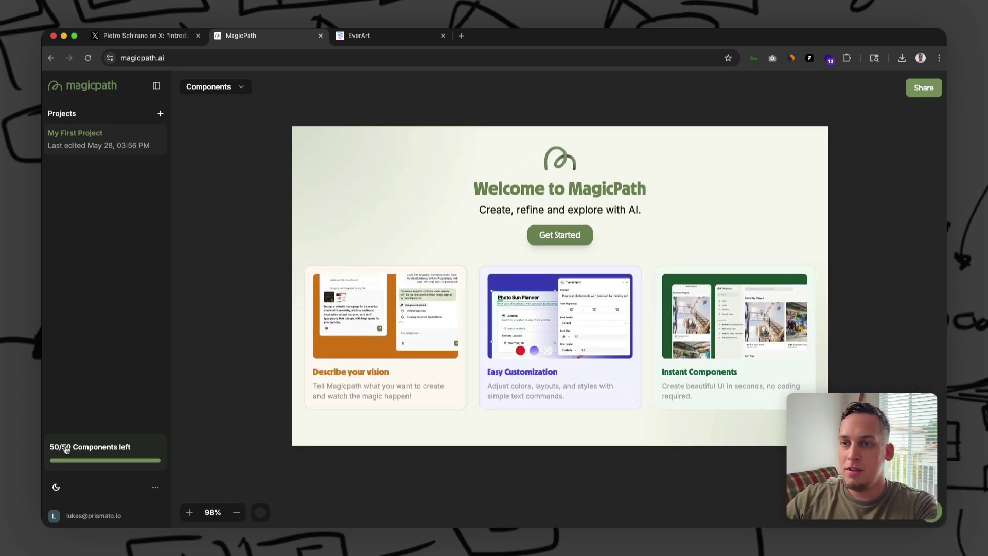
click(57, 487)
click(57, 433)
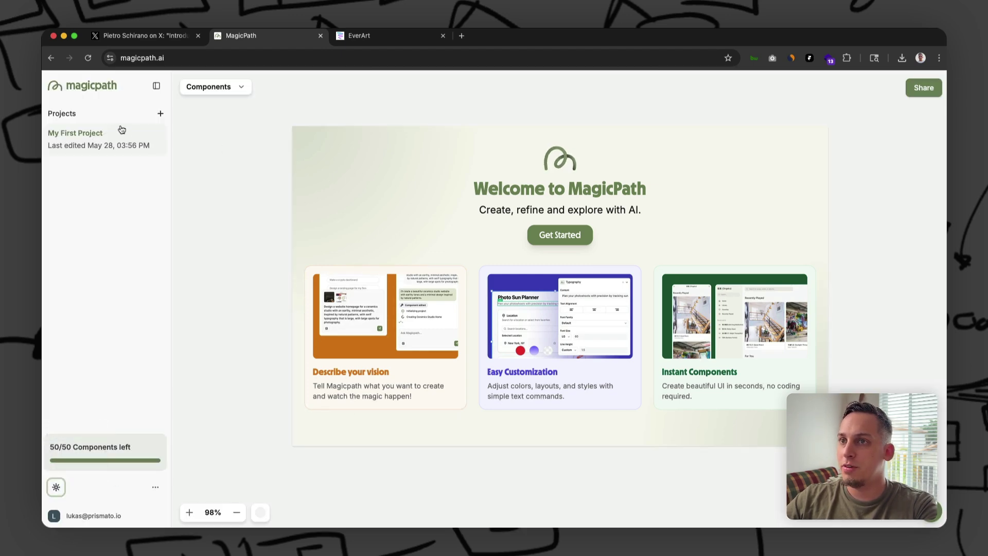
- Check the empty Components list, then start a blank 800 × 600 Component 1
click(221, 94)
key(Escape)
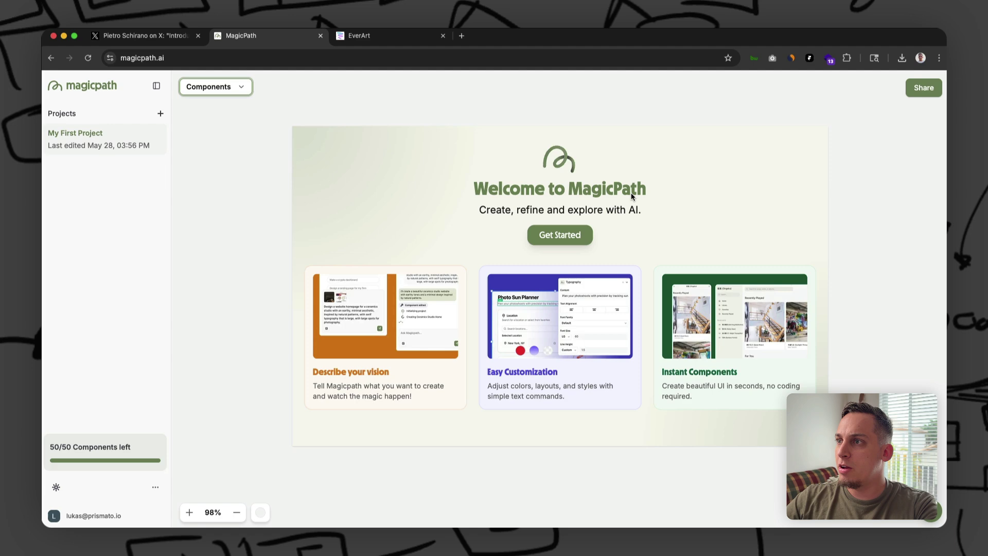
scroll(513, 217, down, 5)
scroll(514, 218, up, 6)
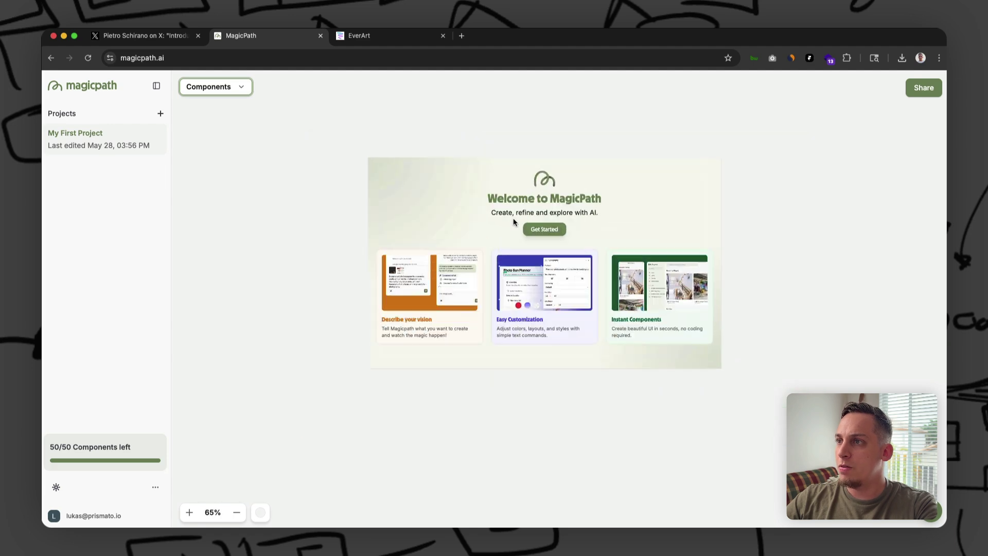
click(564, 237)
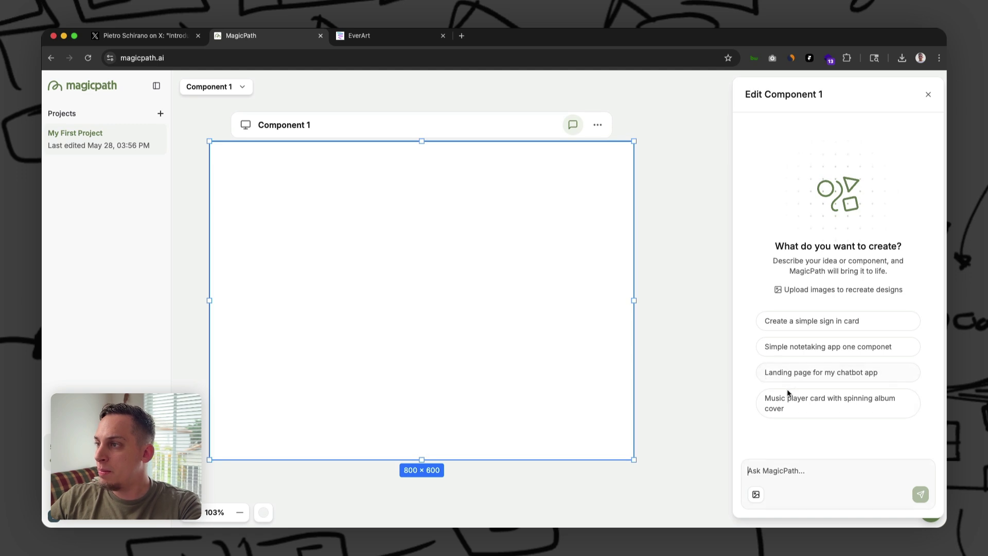
- Replace the suggested prompt with a notes-and-drawings web app request and send it, skipping image attachment
click(807, 400)
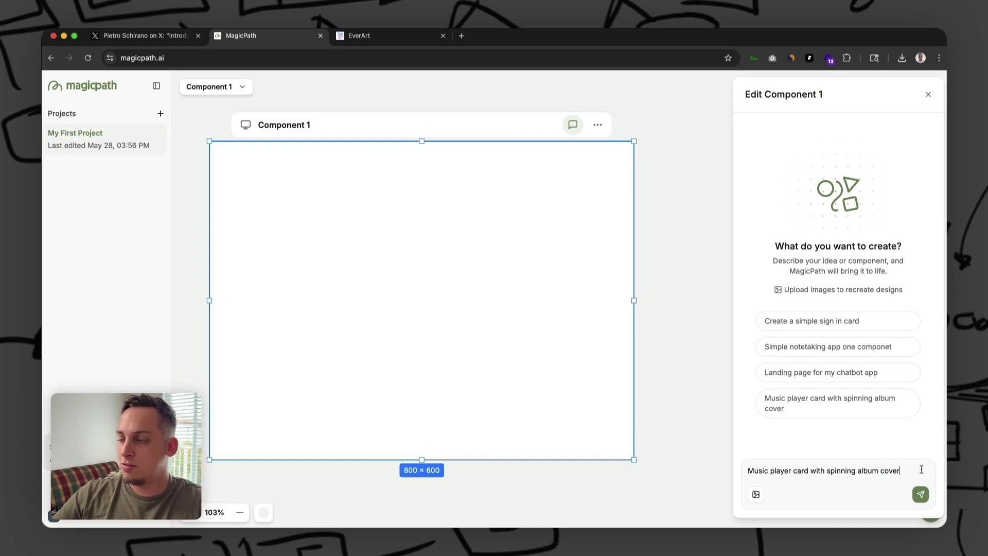
key(super+a)
text(a web app that allows users to write and save notes and drawing)
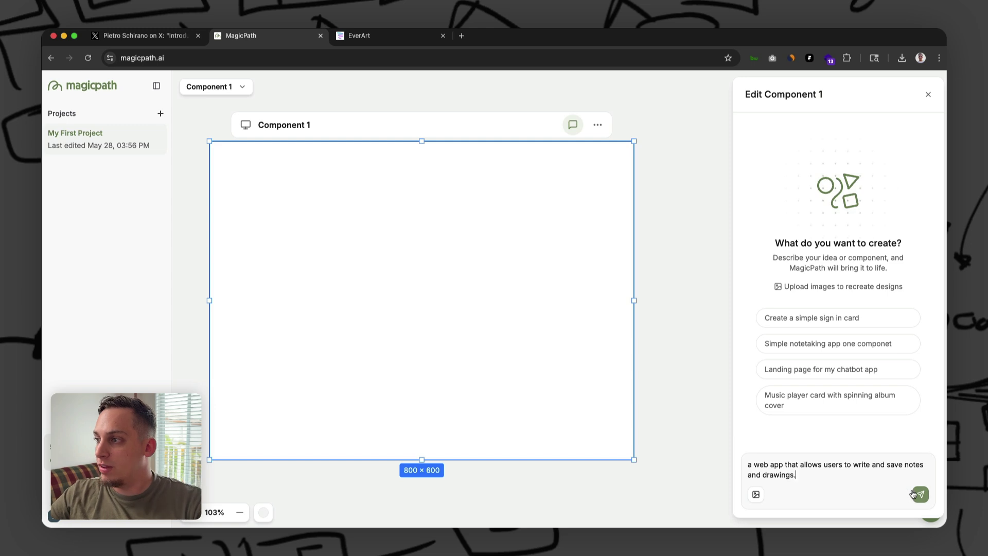
click(913, 494)
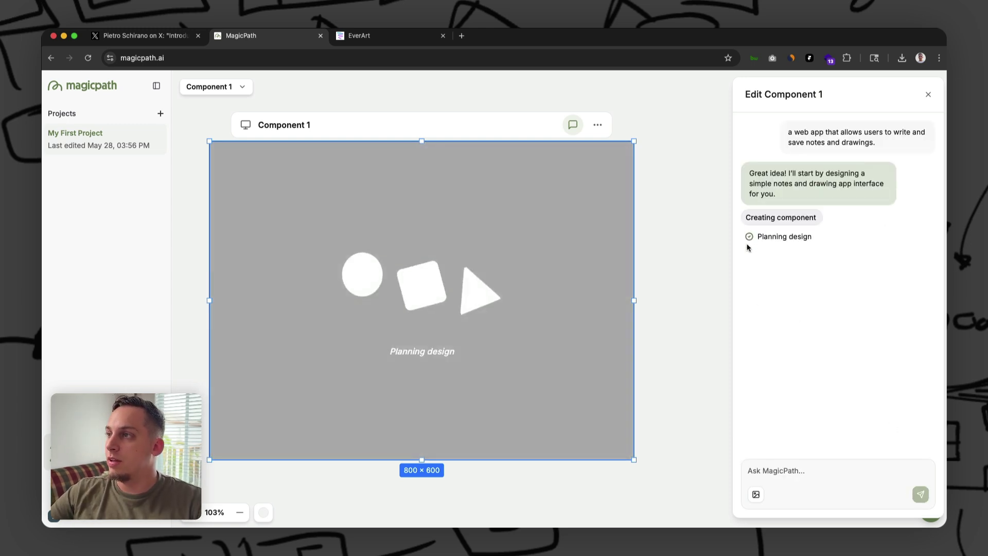
click(755, 495)
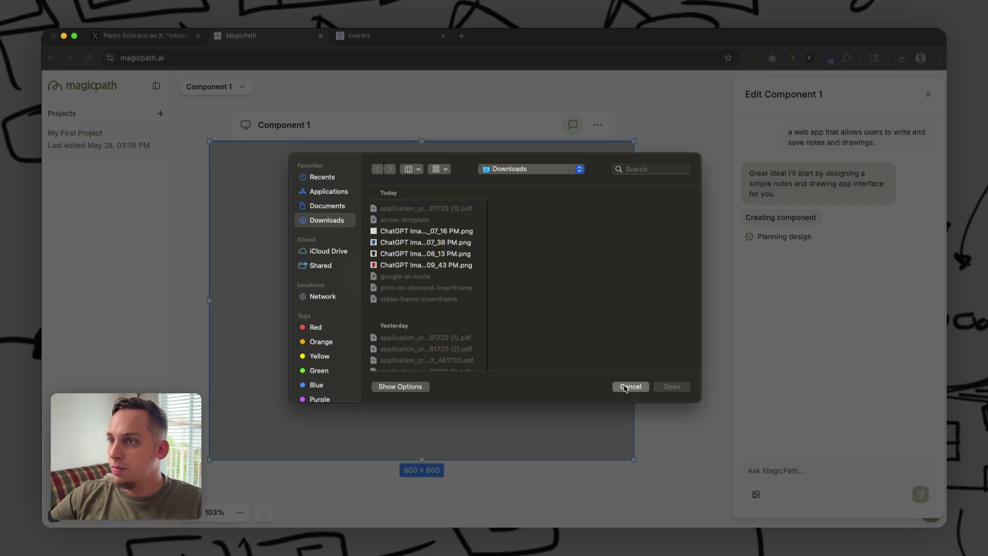
click(626, 387)
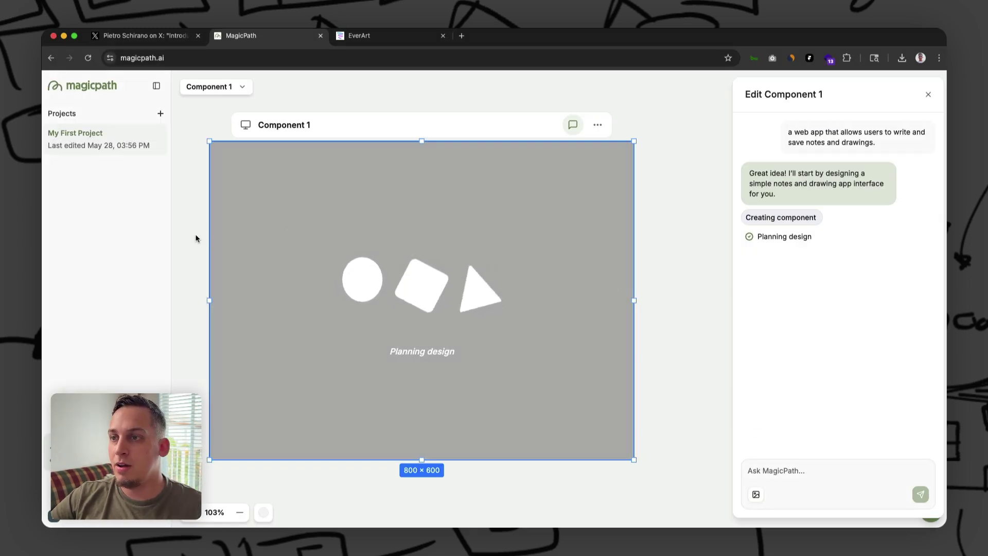
- Drag Component 1's right edge to make the frame 737 × 600 during generation
scroll(247, 238, up, 2)
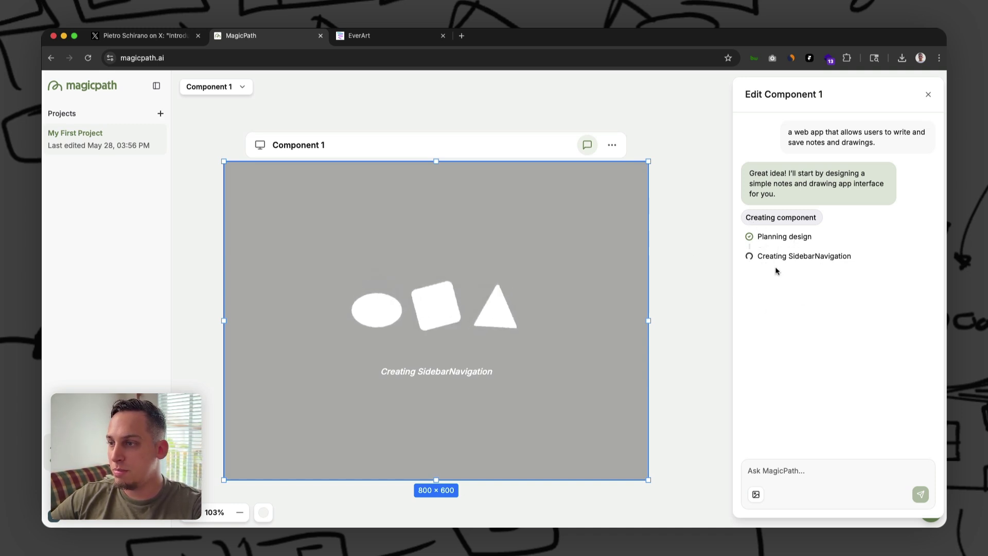
drag(645, 322, 612, 314)
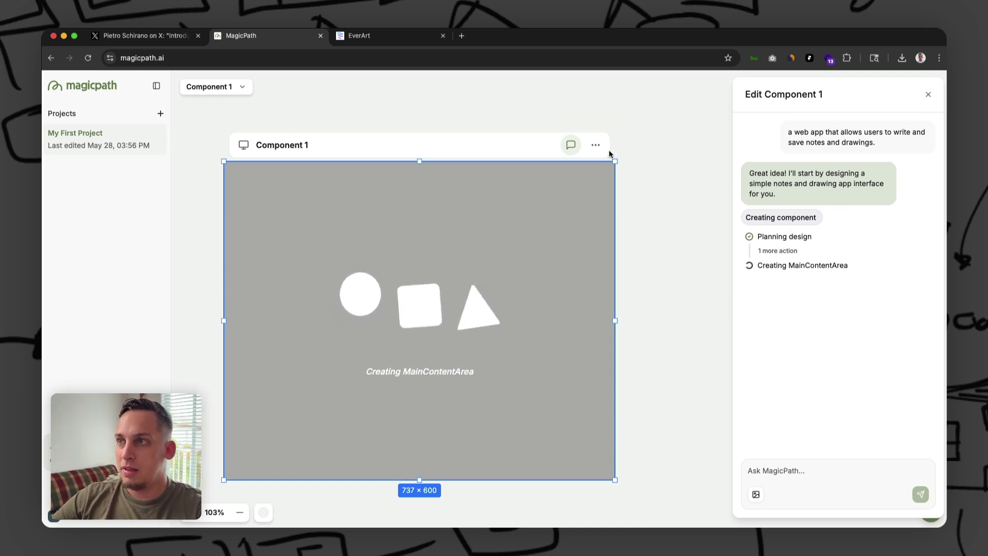
scroll(678, 189, down, 4)
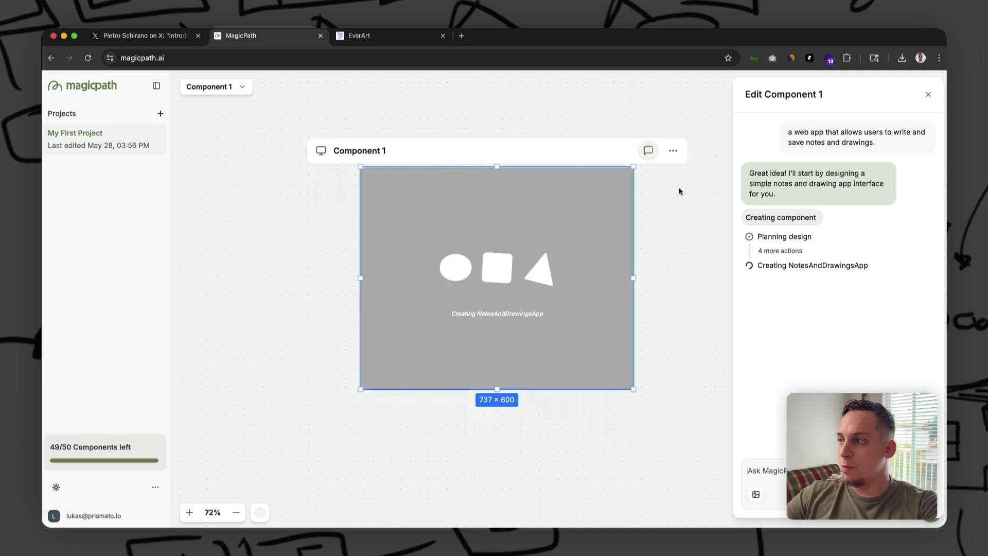
- Deselect Component 1 to close its edit panel and pan across the canvas
scroll(678, 192, right, 2)
click(660, 203)
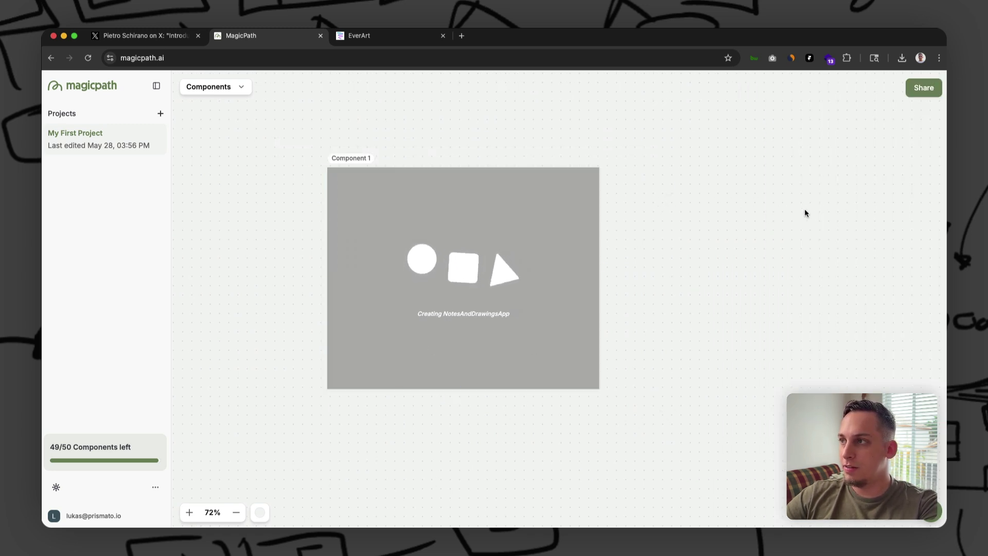
scroll(695, 338, right, 3)
scroll(695, 338, right, 4)
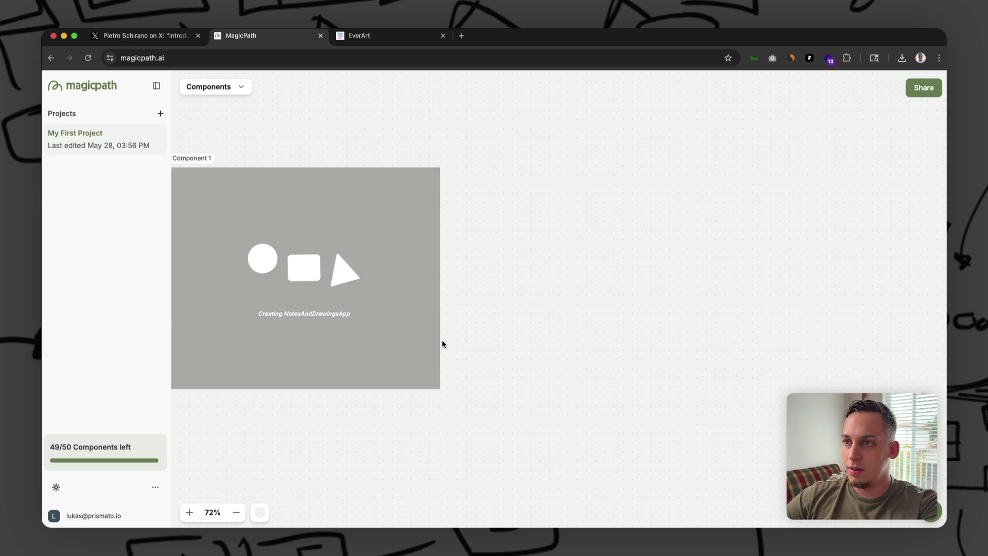
scroll(412, 370, left, 2)
scroll(325, 453, right, 1)
- Try a pinkish-grey canvas background, then restore the light #f5f5f5 dotted background and close the picker
click(263, 511)
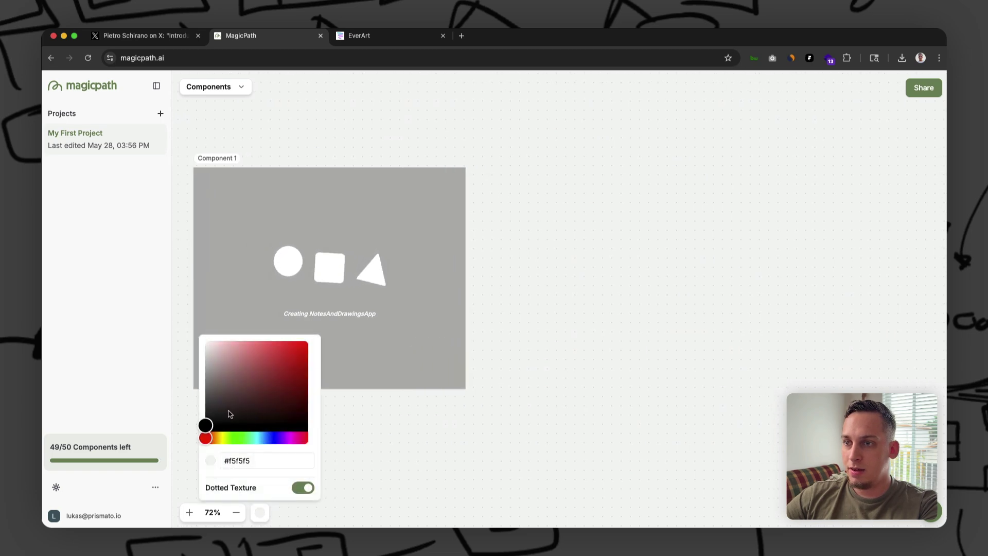
drag(232, 391, 214, 355)
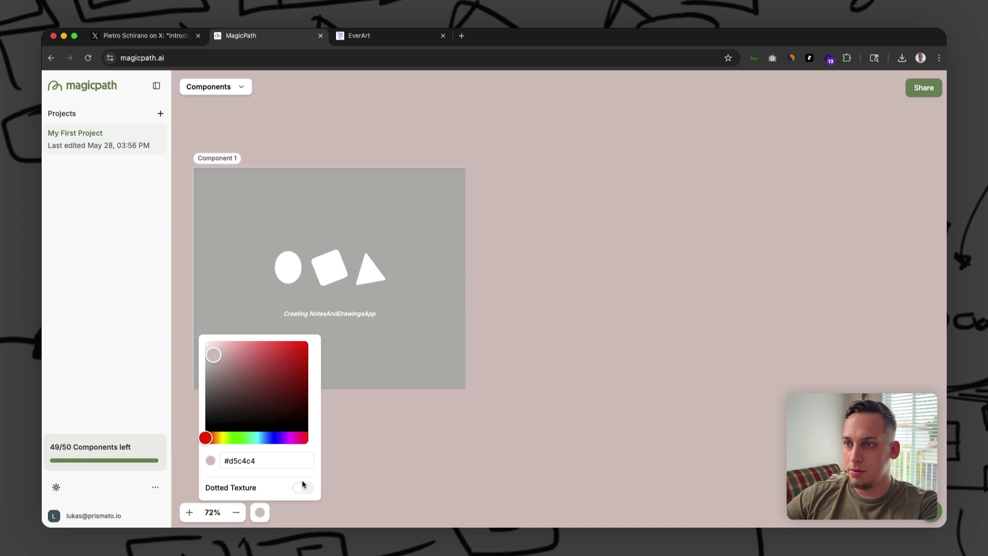
click(303, 487)
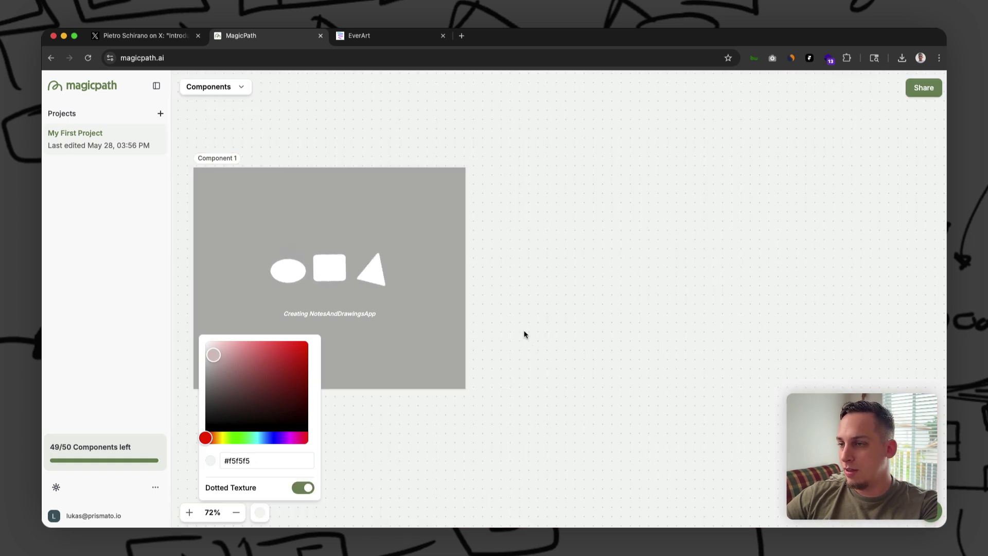
scroll(527, 370, left, 4)
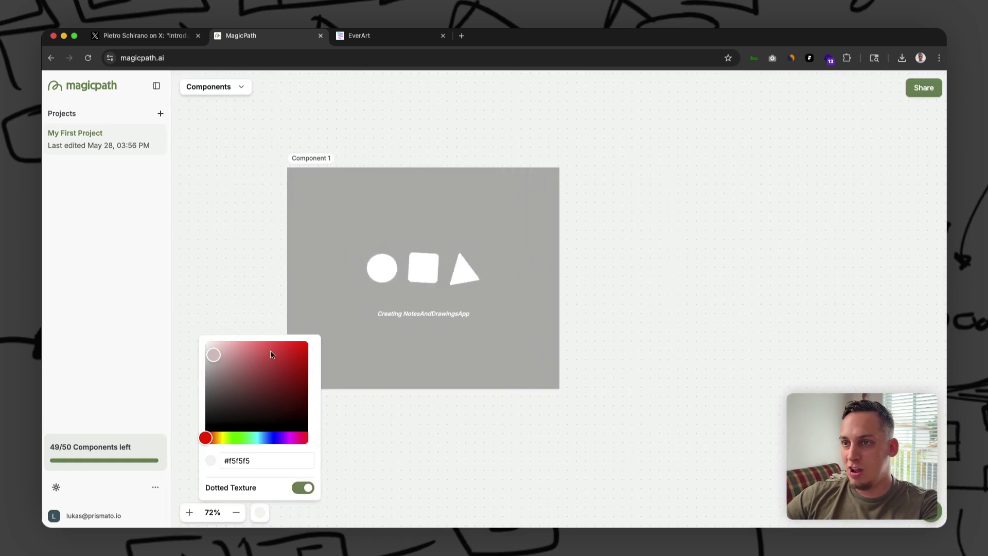
click(243, 300)
scroll(735, 421, right, 2)
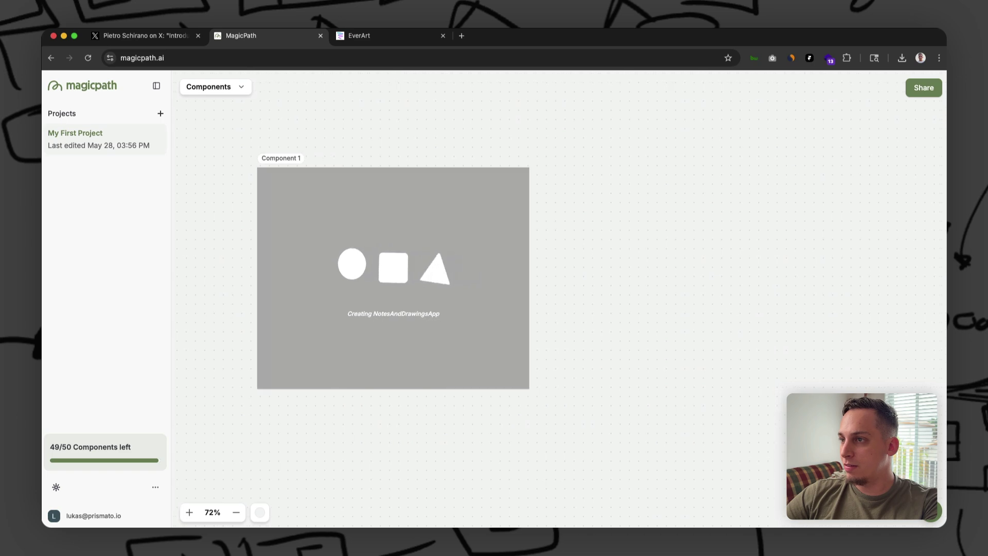
- Create a new Component 2 and place it to the right of Component 1
double_click(734, 421)
scroll(455, 288, right, 6)
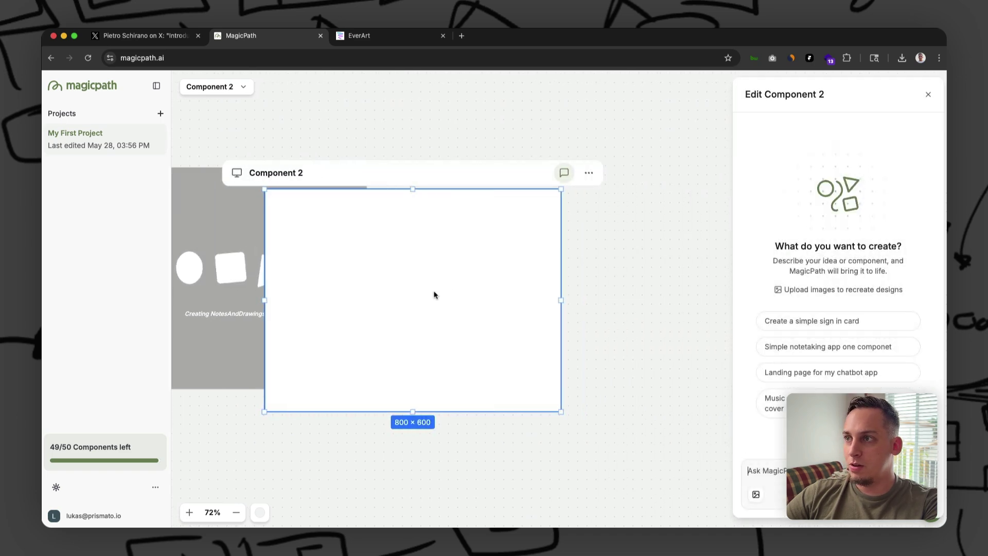
click(588, 275)
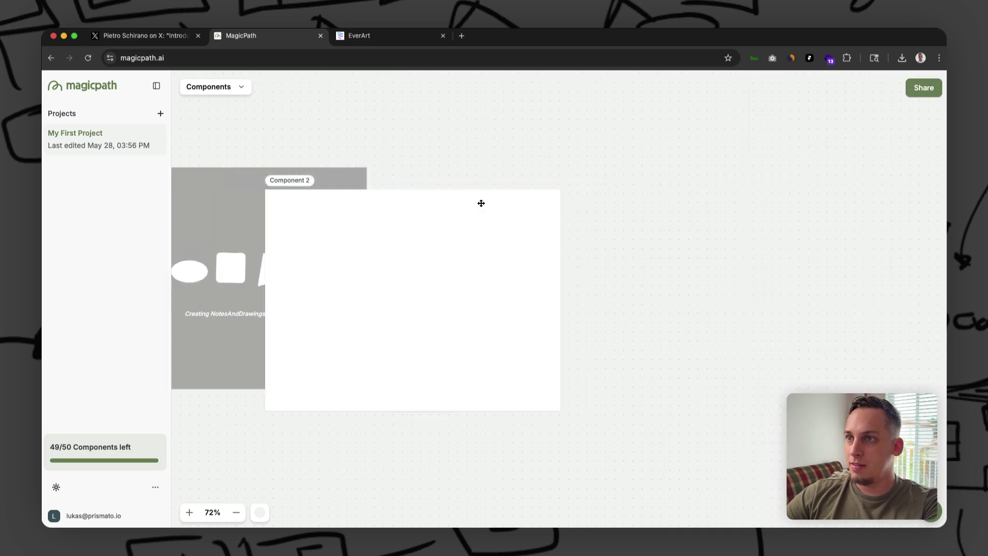
click(324, 192)
drag(309, 172, 434, 152)
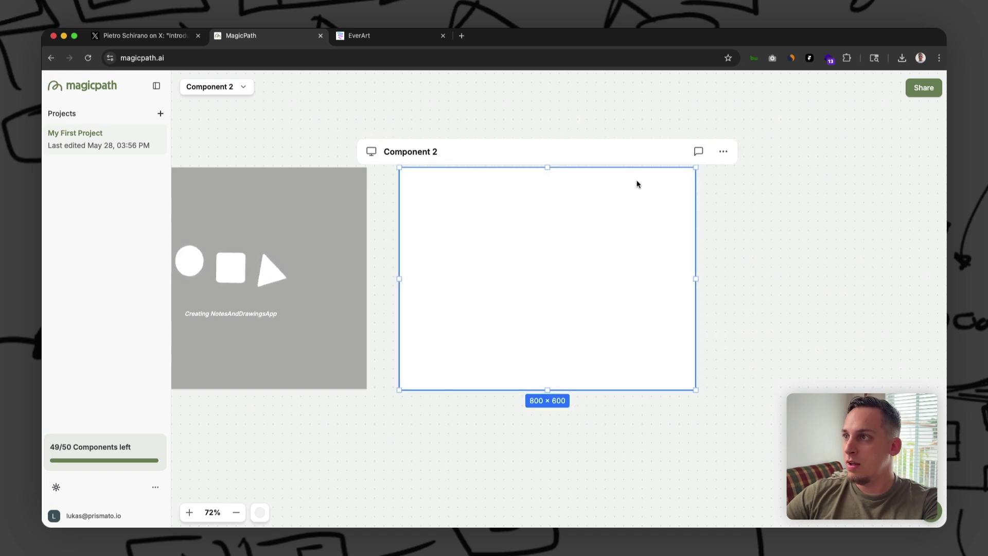
- Send Component 2's AI the simple notetaking app suggestion as its prompt
click(698, 151)
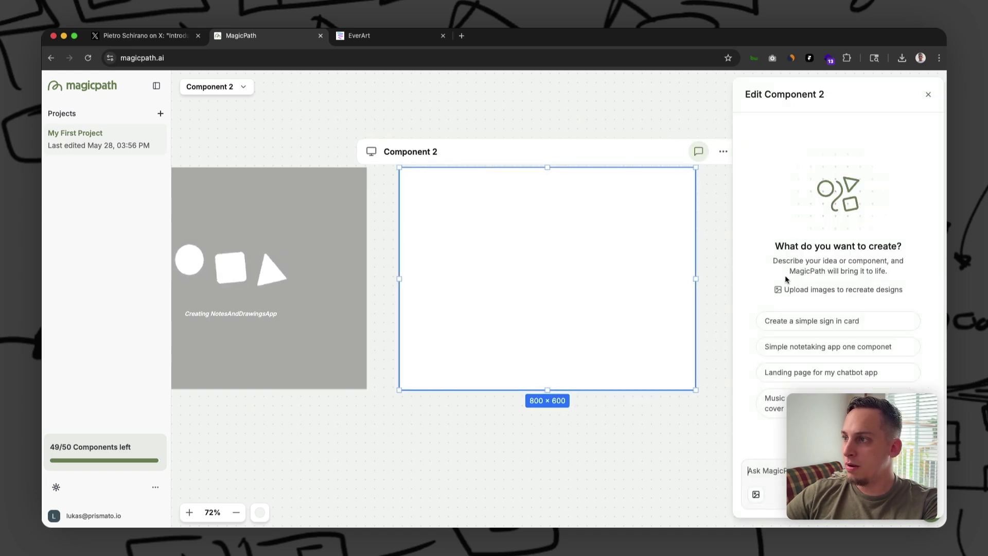
click(772, 346)
click(920, 494)
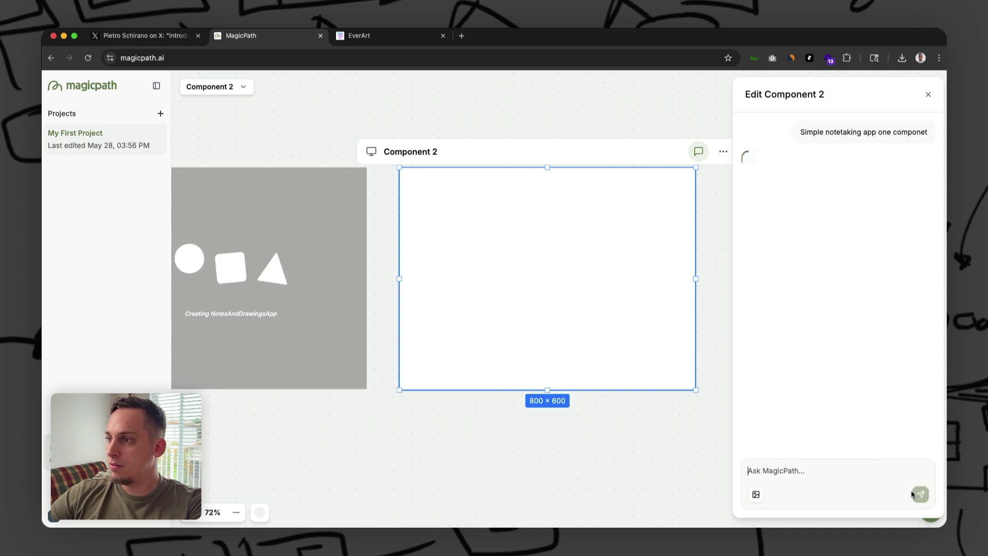
scroll(648, 320, right, 2)
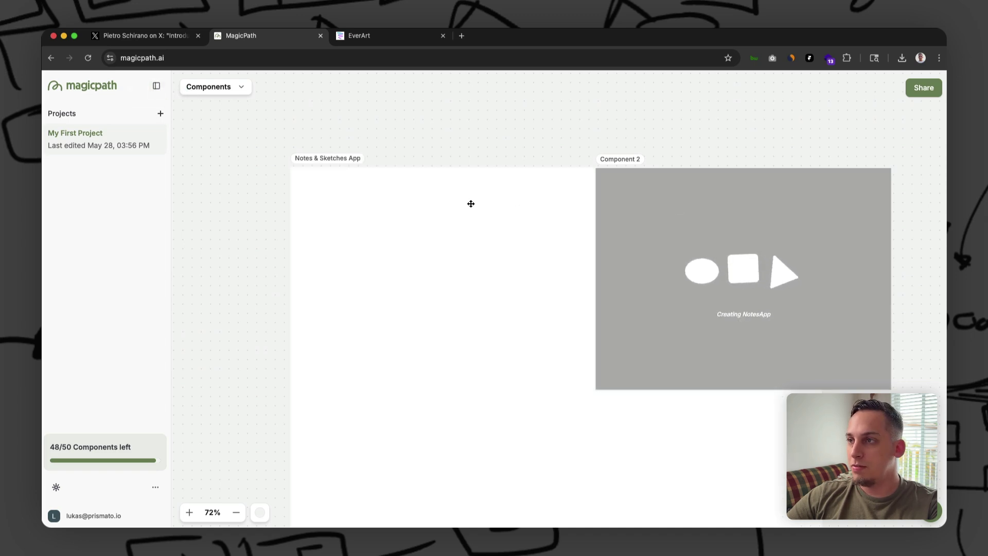
- Move the Notes & Sketches App frame left off Component 2 and resize it to 1216 × 1024
scroll(437, 221, down, 5)
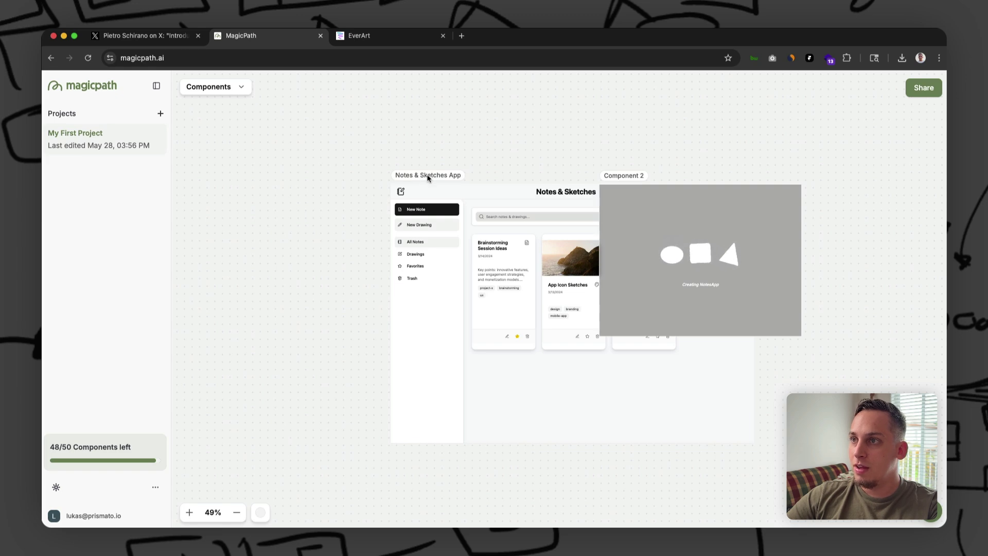
click(442, 186)
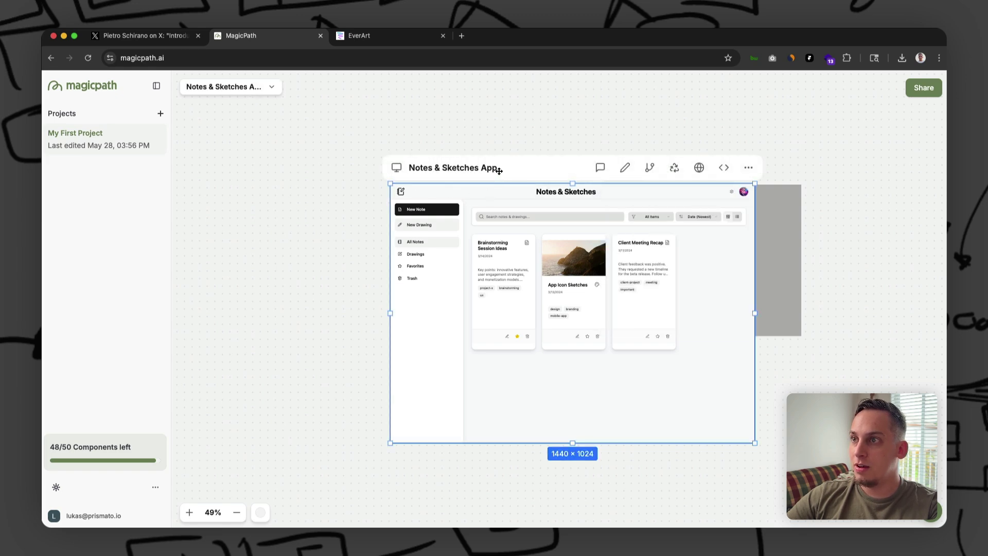
mouse_move(495, 171)
mouse_down()
mouse_move(283, 171)
mouse_move(323, 171)
mouse_up()
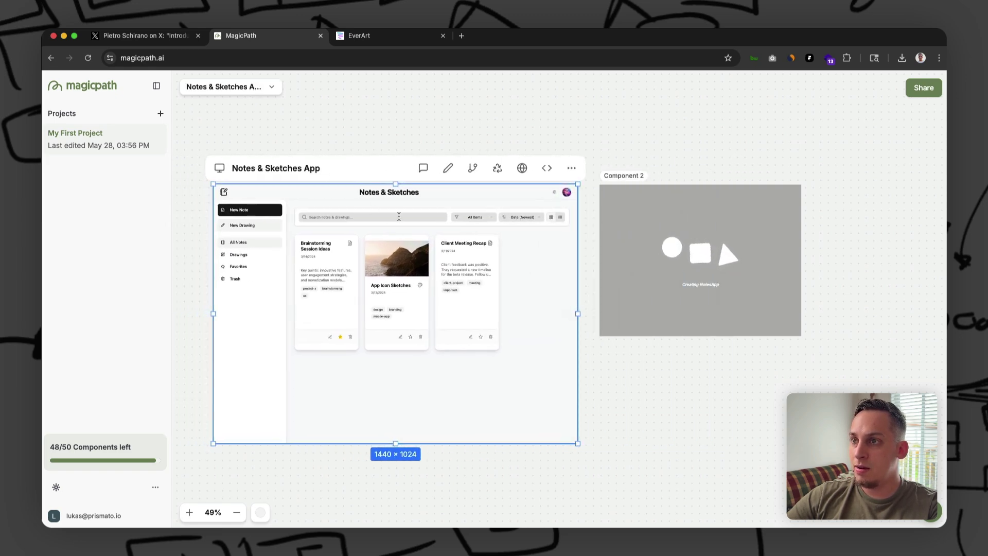
mouse_move(576, 313)
mouse_down()
mouse_move(304, 311)
mouse_move(420, 312)
mouse_up()
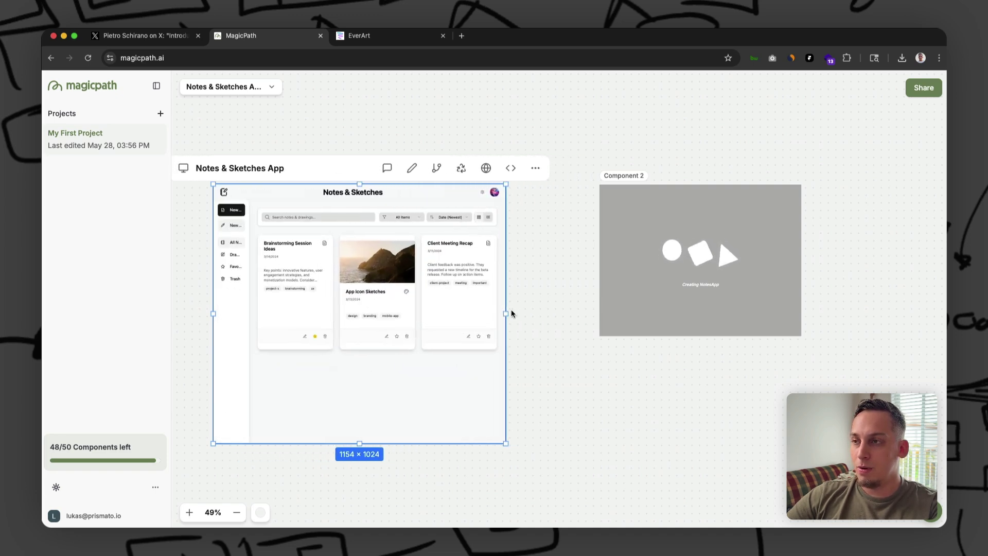
mouse_move(516, 313)
mouse_down()
mouse_move(582, 313)
mouse_move(510, 312)
mouse_up()
scroll(286, 269, up, 2)
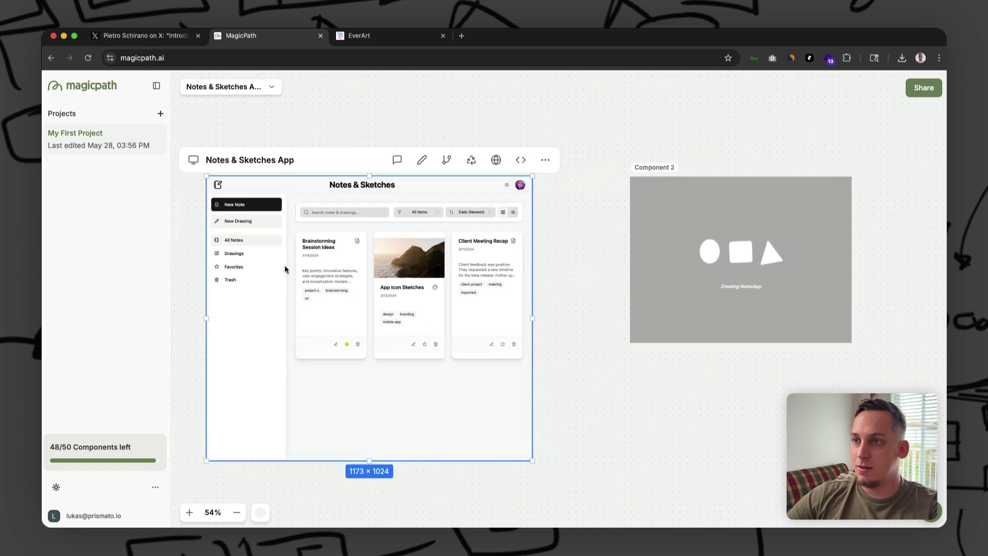
scroll(285, 269, up, 2)
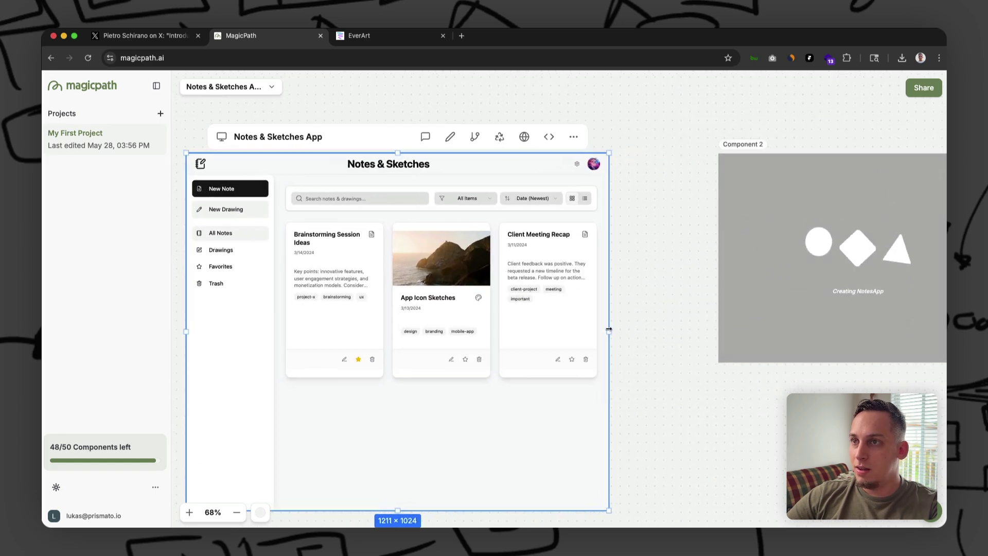
scroll(491, 150, left, 3)
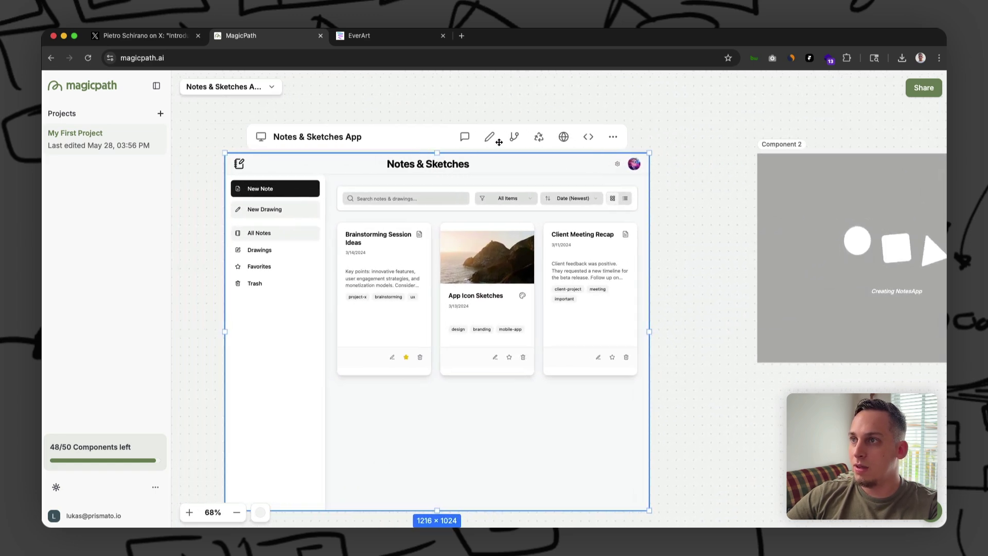
- Open the Ask MagicPath chat for Notes & Sketches App to see its design conversation
click(464, 136)
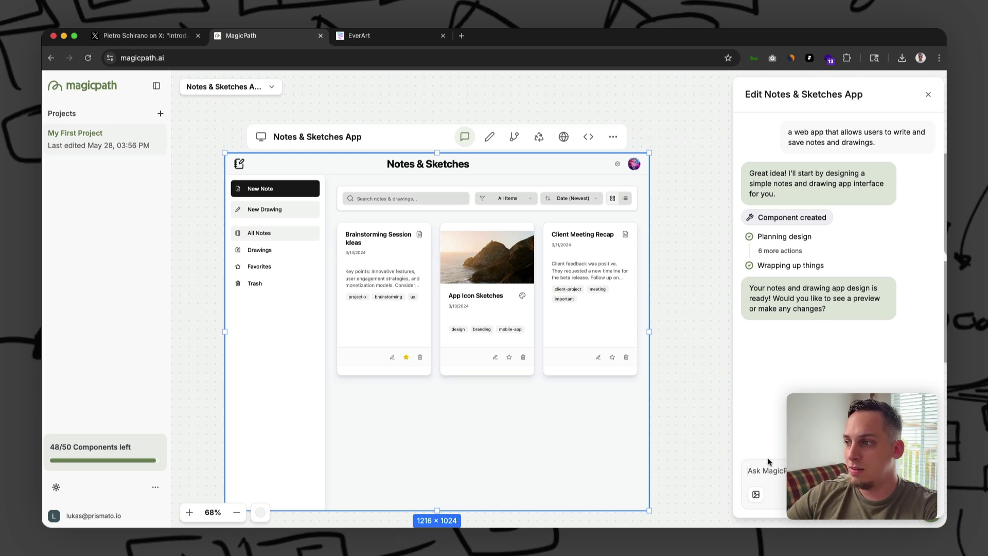
- In Edit Component mode, set the New Note button's background to dark red, then back to black
click(489, 136)
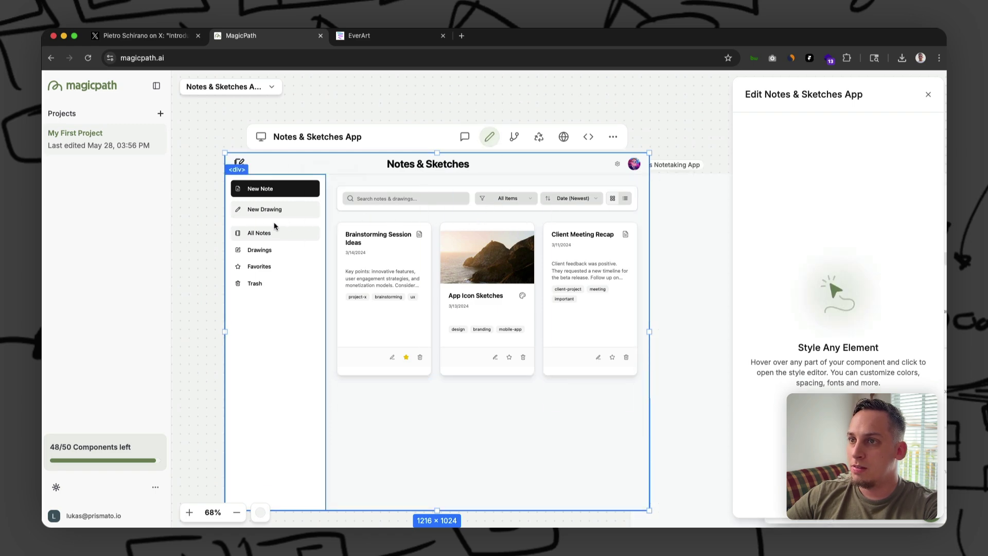
click(284, 194)
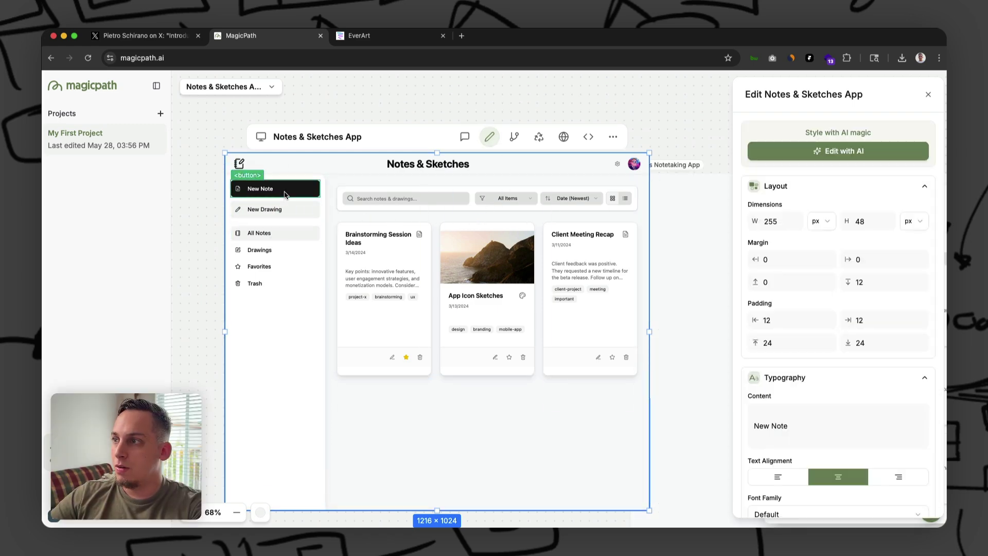
scroll(830, 273, down, 5)
scroll(830, 276, down, 5)
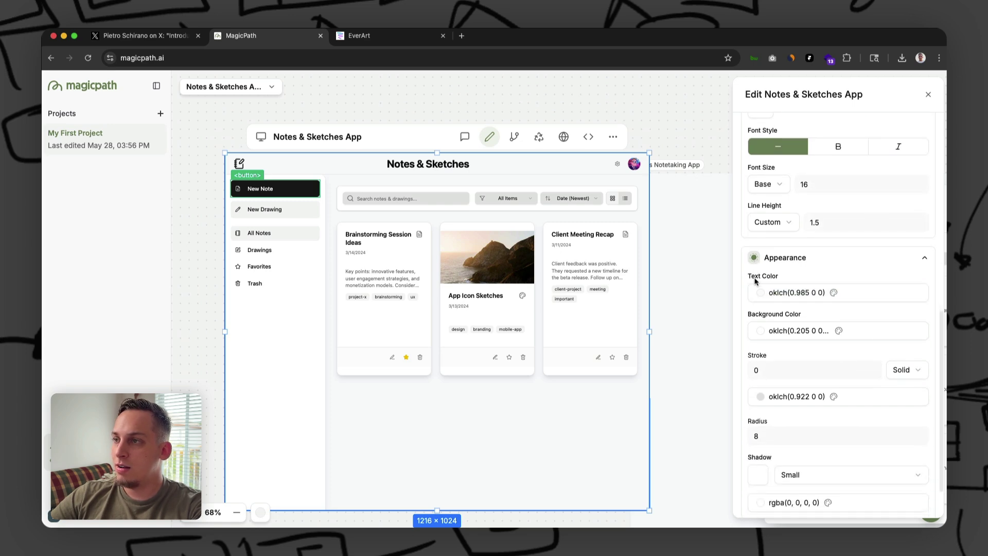
scroll(756, 268, down, 2)
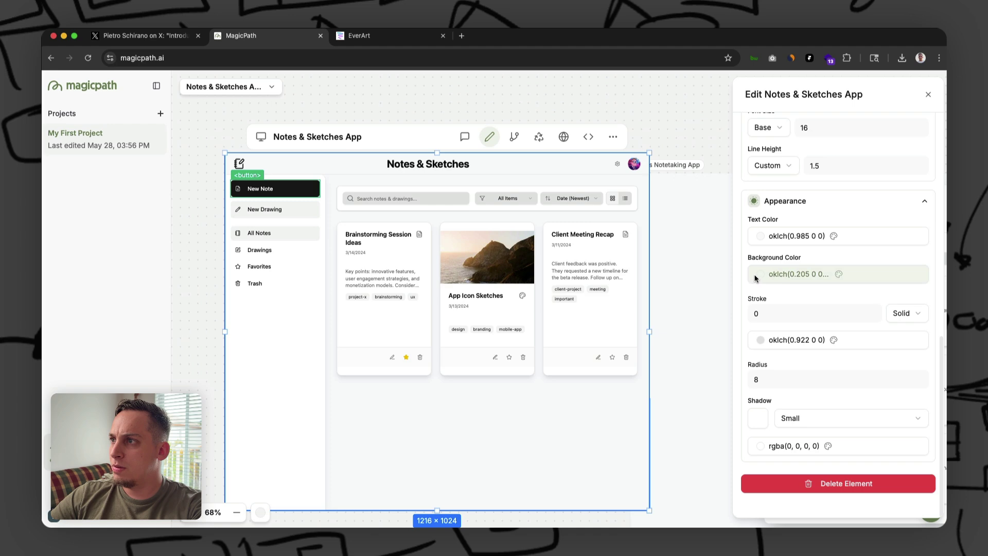
click(756, 278)
drag(804, 367, 783, 181)
click(705, 222)
click(594, 207)
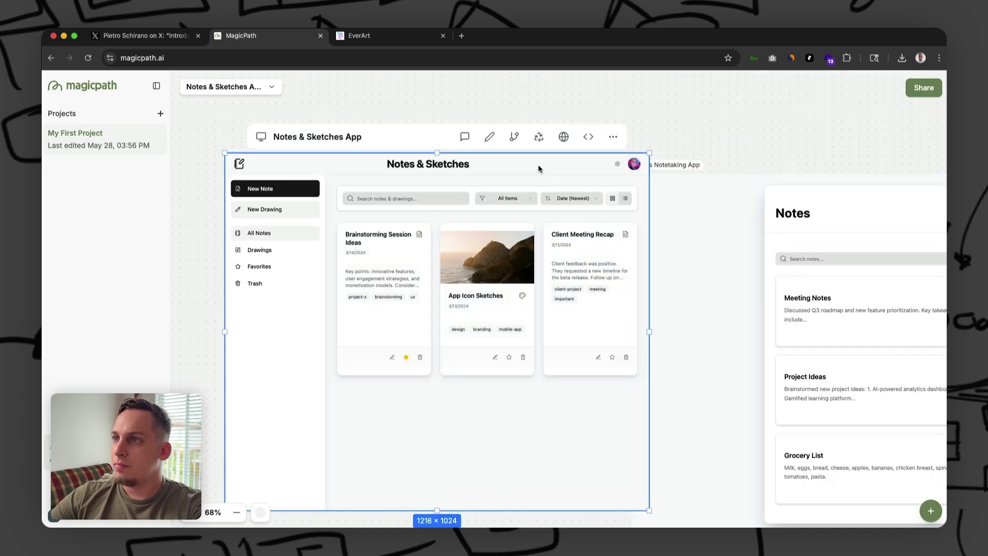
scroll(594, 172, right, 10)
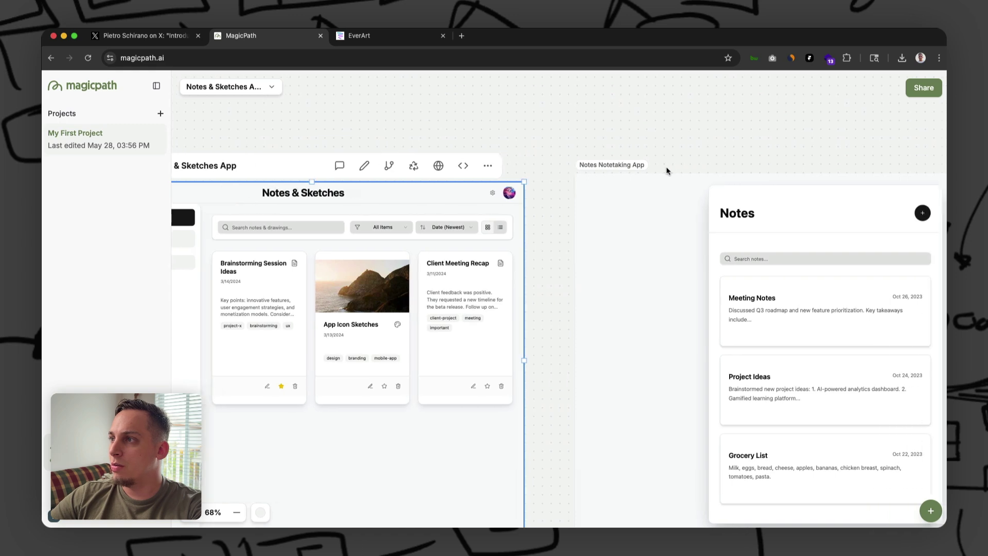
scroll(675, 172, left, 10)
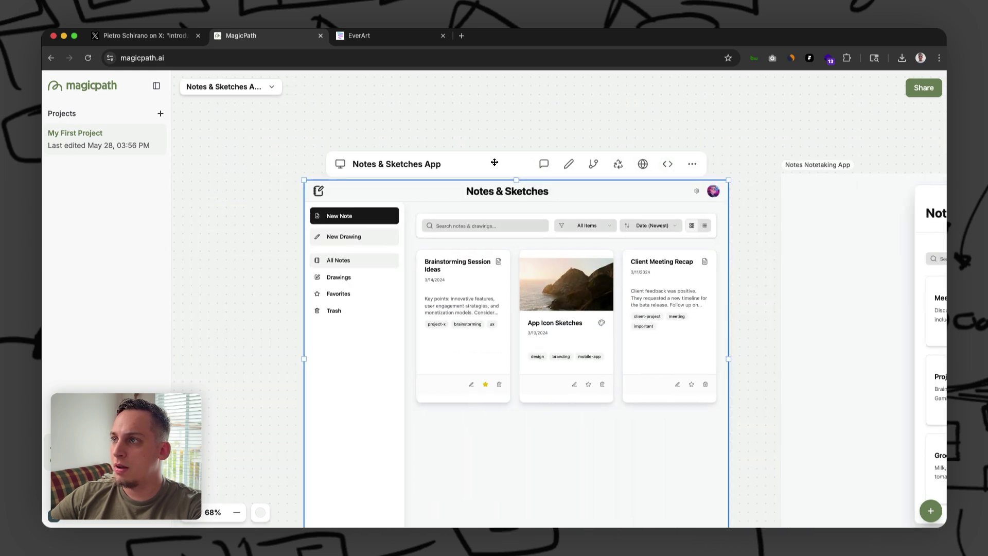
scroll(578, 156, down, 1)
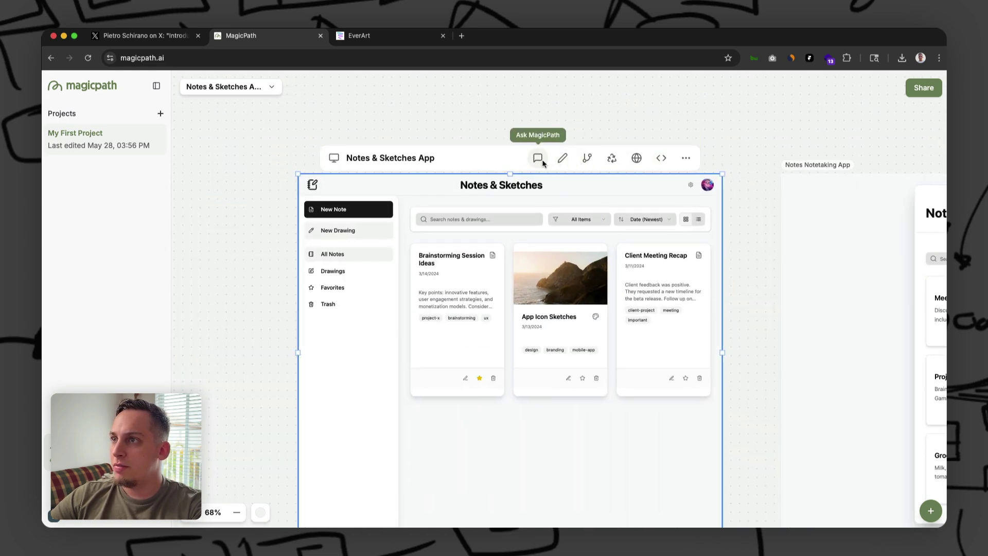
click(563, 159)
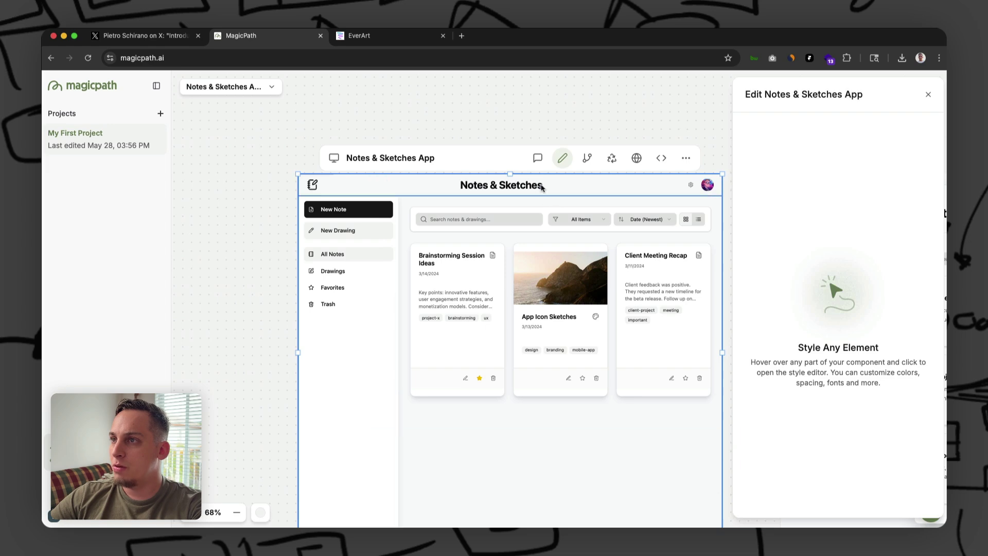
click(503, 189)
scroll(848, 203, down, 5)
scroll(848, 203, down, 3)
scroll(844, 204, up, 6)
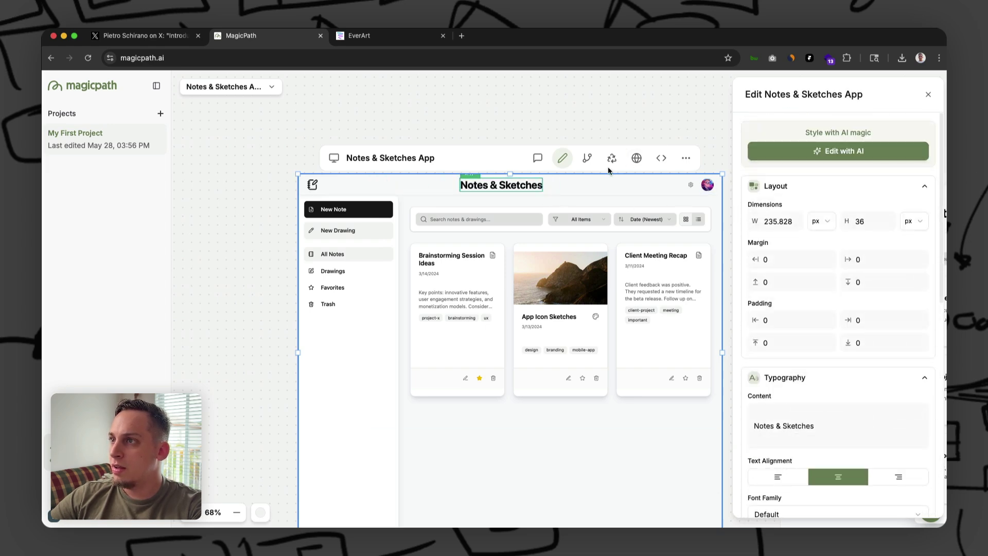
key(Escape)
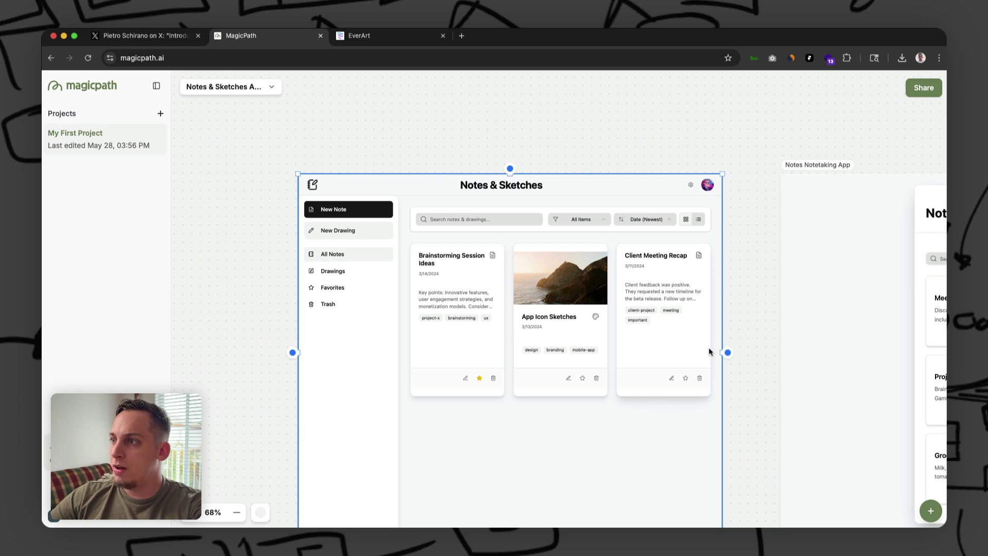
- Request a linked note-taking editor page component below the design by pasting its description
scroll(721, 322, down, 5)
scroll(721, 322, right, 2)
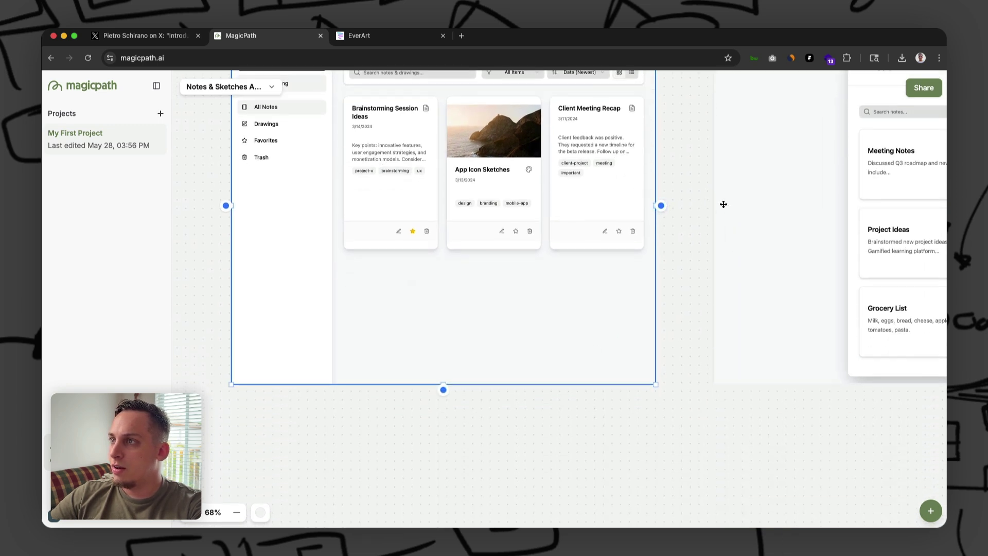
click(661, 207)
scroll(702, 206, up, 3)
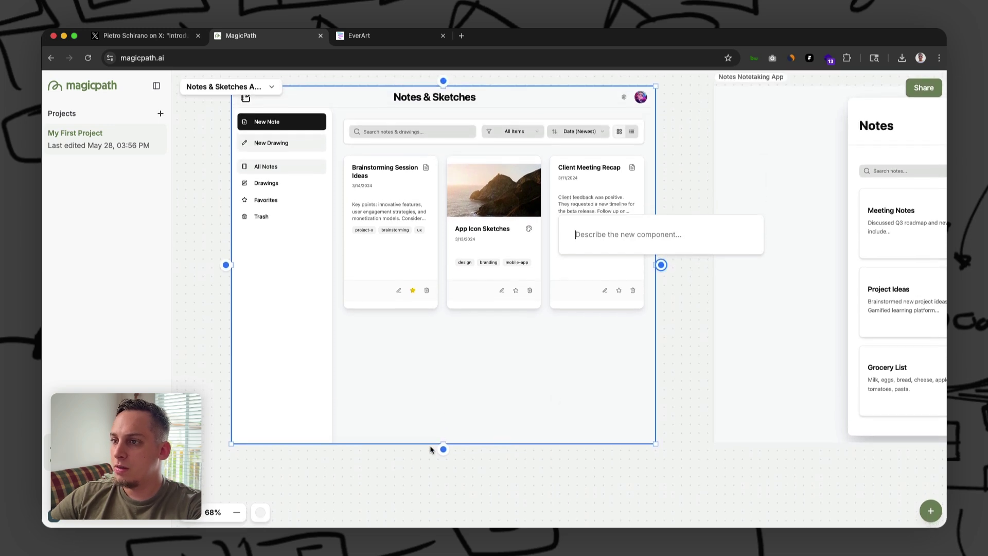
click(443, 449)
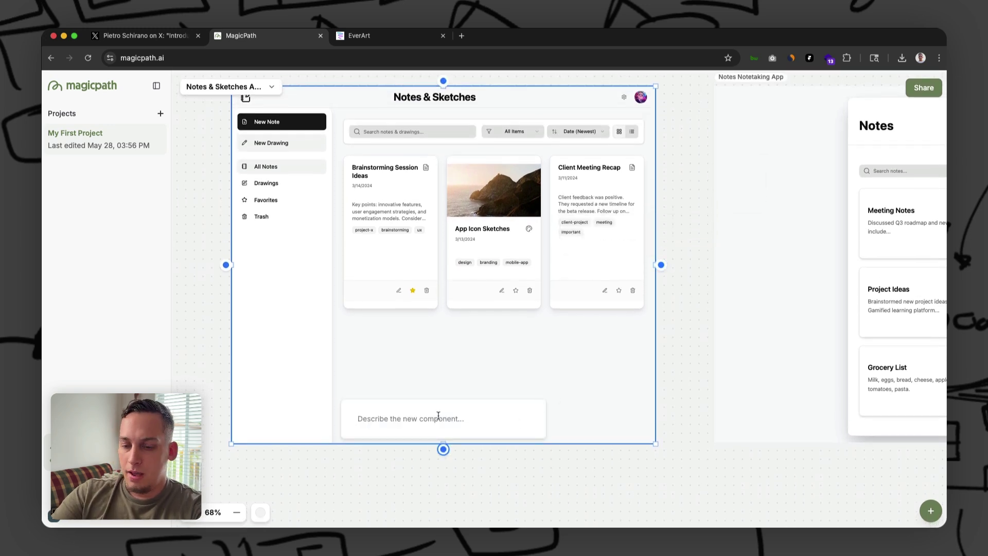
text(note taking editor page)
key(Return)
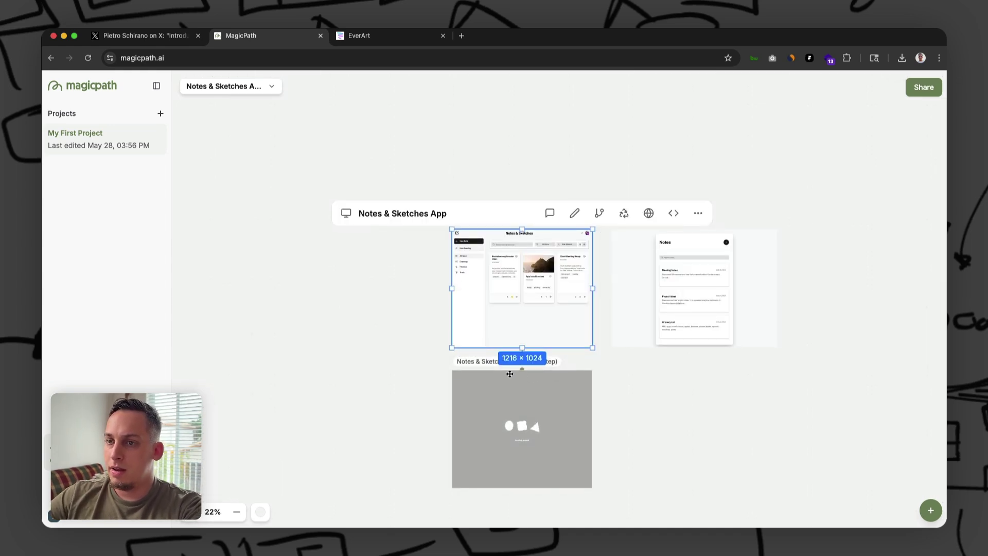
- Zoom in and out on the canvas to inspect the Notes & Sketches cards and new frame
scroll(506, 374, up, 5)
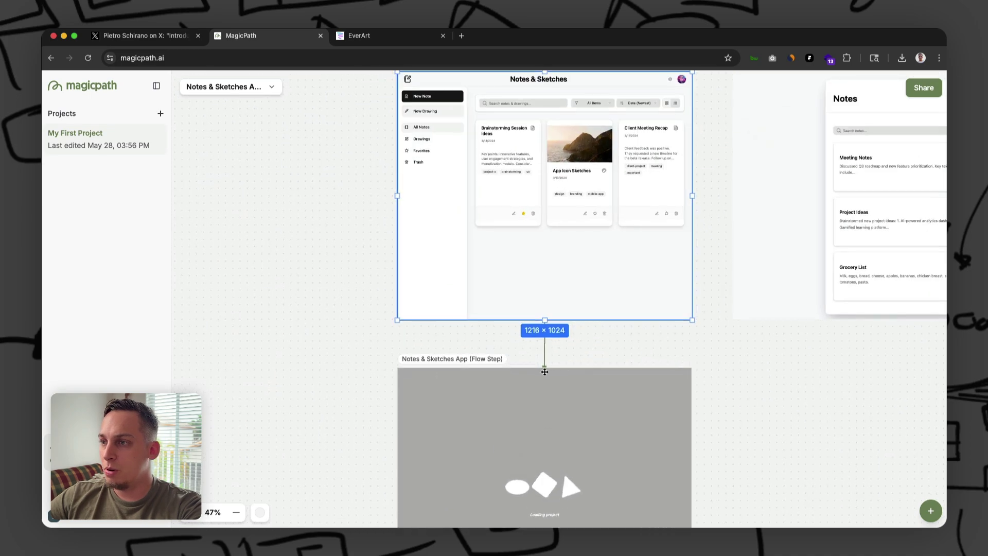
scroll(544, 372, down, 1)
scroll(544, 371, down, 2)
scroll(575, 373, up, 5)
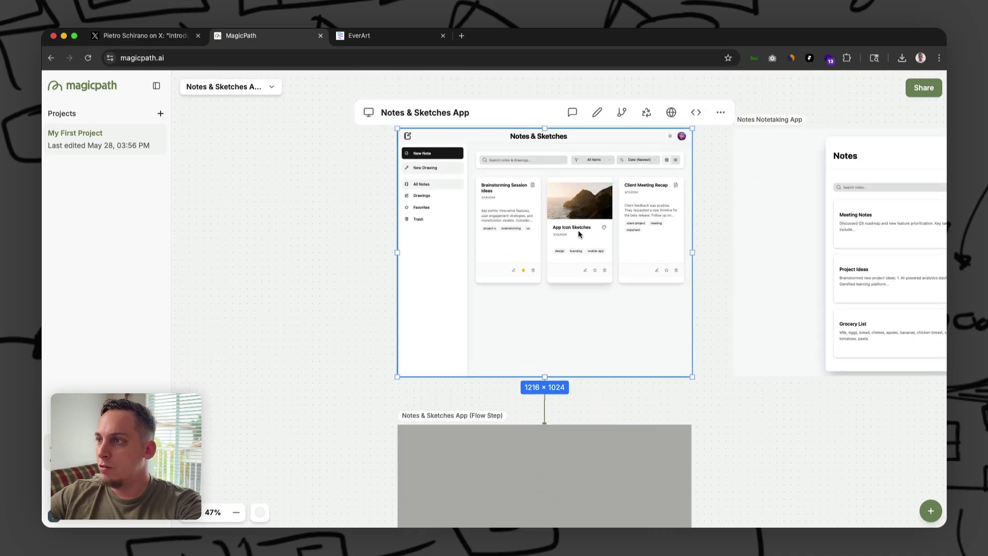
scroll(603, 227, up, 10)
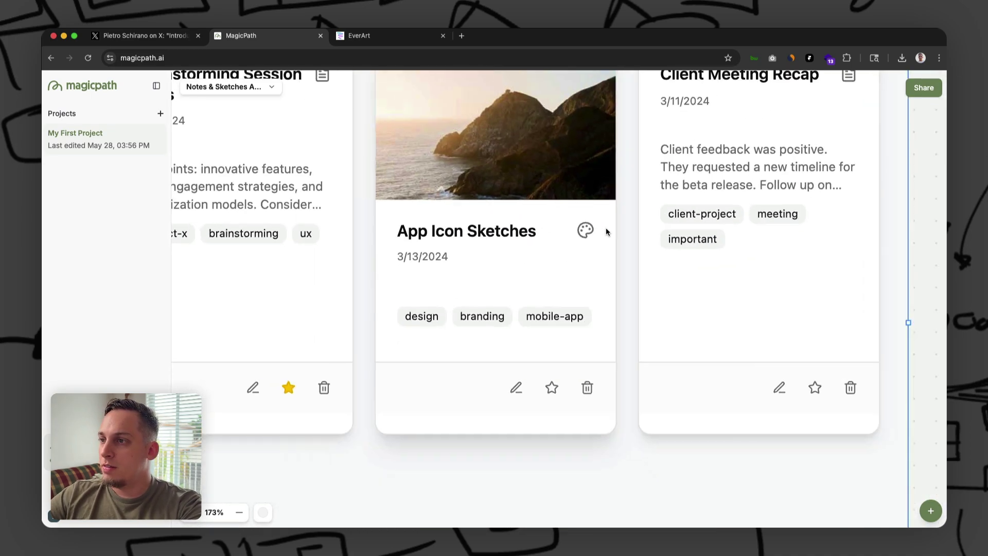
scroll(607, 231, down, 5)
scroll(779, 232, up, 5)
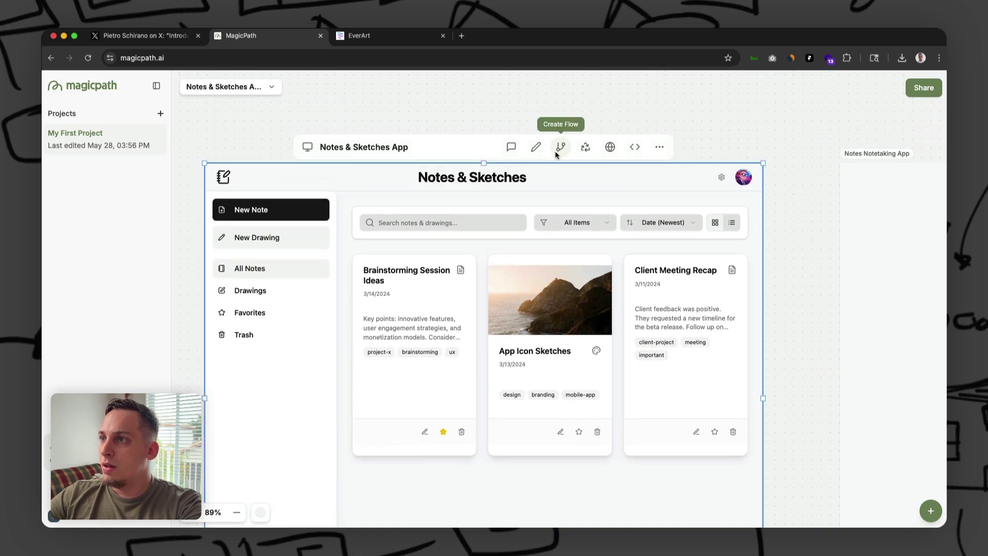
- Generate Auto variants of the Notes & Sketches App and fit the frame in view
click(584, 149)
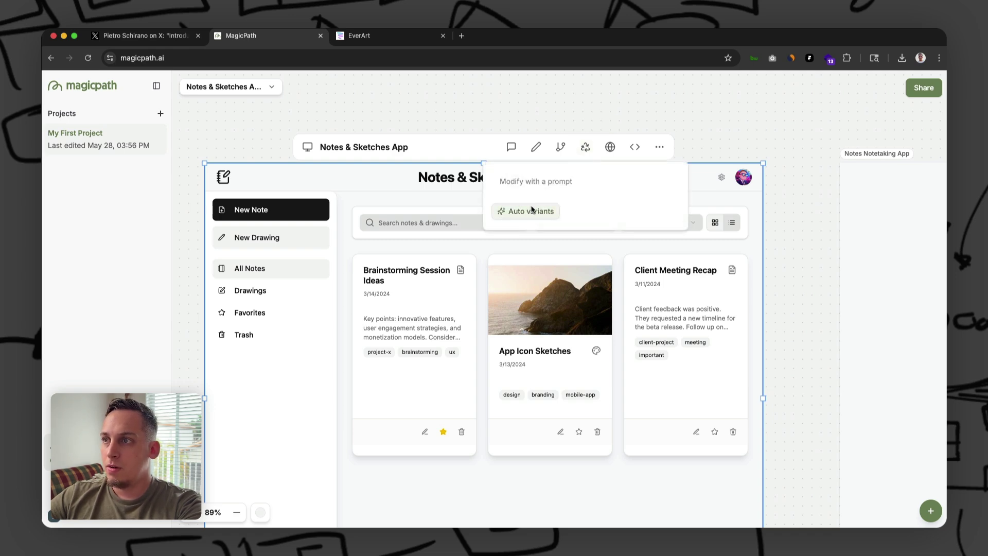
click(532, 209)
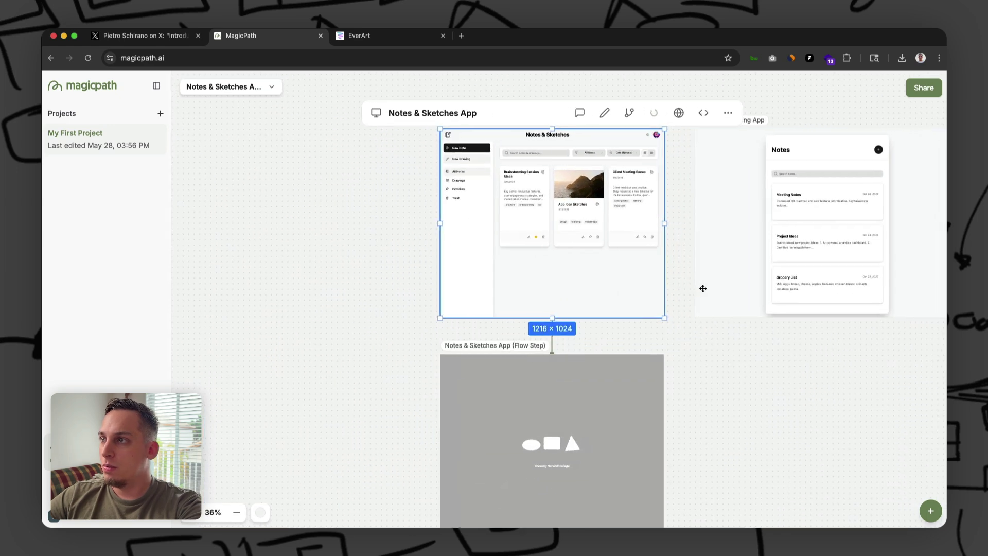
key(shift+2)
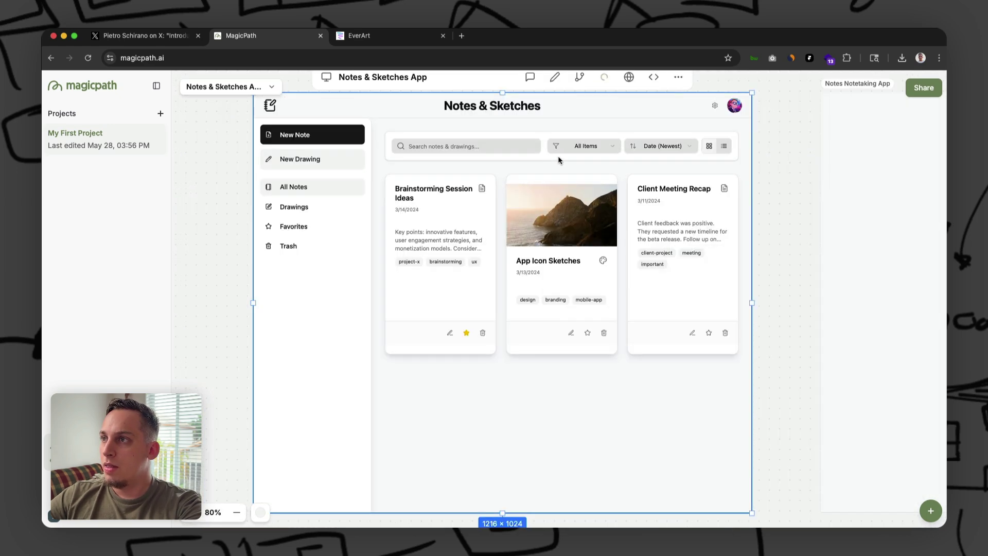
scroll(665, 118, down, 3)
scroll(751, 150, up, 2)
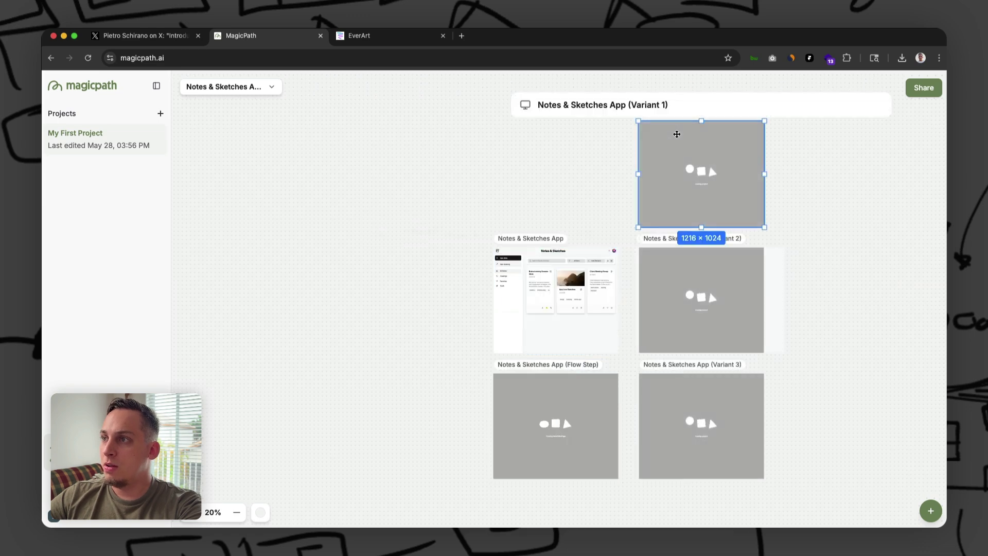
- Move the Variant 2 frame up and right, and place Variant 3 beside it
click(611, 154)
scroll(680, 239, up, 4)
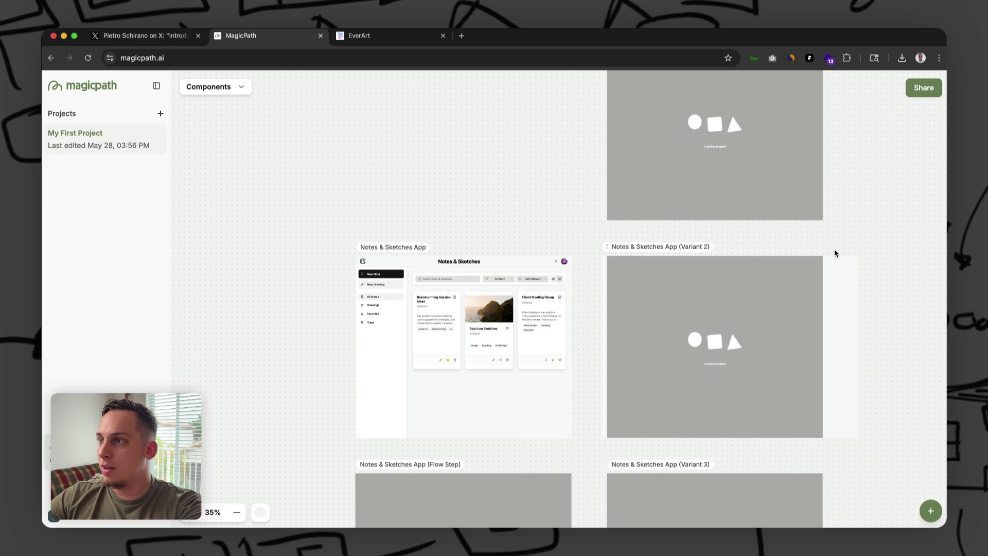
click(663, 248)
drag(664, 302, 901, 87)
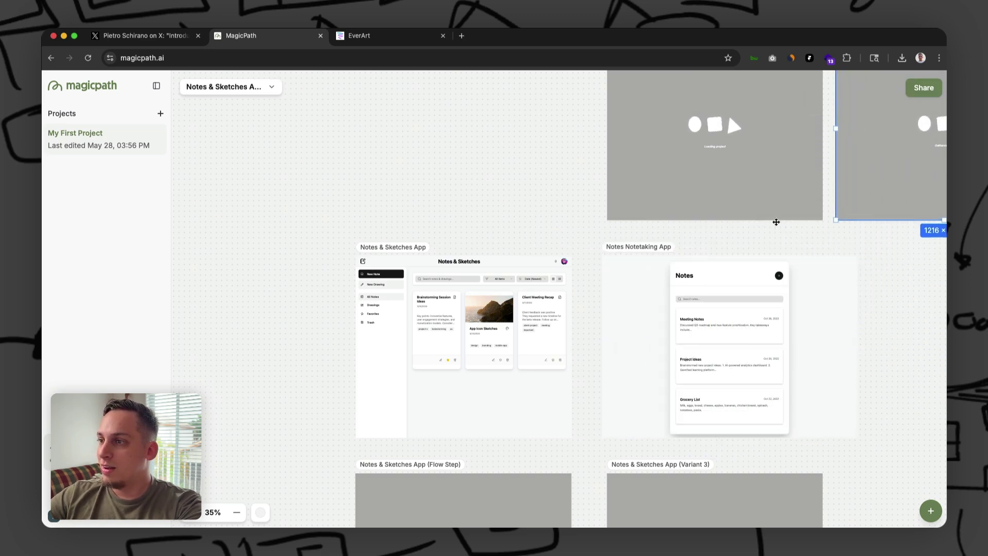
scroll(768, 233, down, 2)
scroll(768, 236, right, 4)
drag(565, 468, 813, 252)
scroll(775, 260, right, 8)
scroll(702, 308, up, 3)
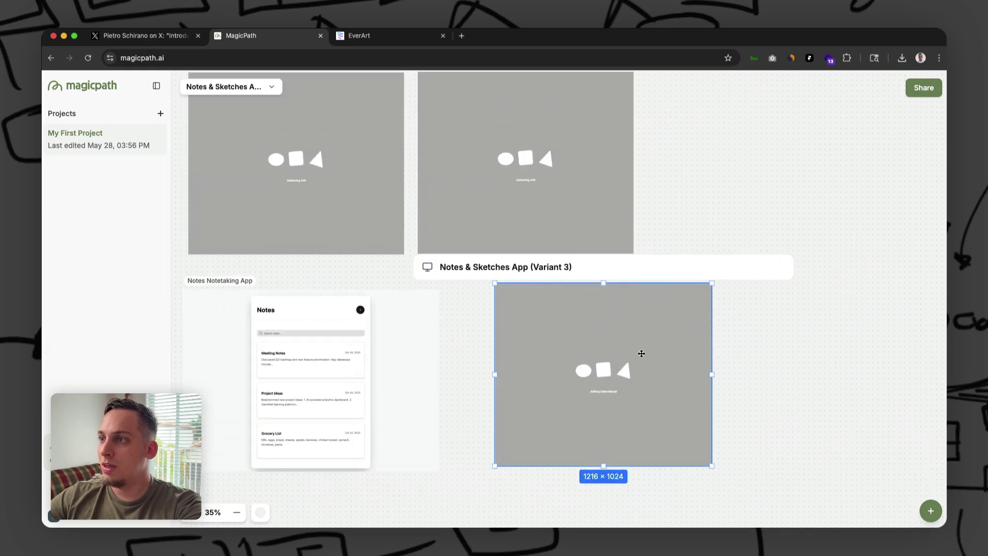
drag(633, 355, 783, 150)
- Move the Notes & Sketches App frame upward and the Flow Step frame up beside it
scroll(788, 150, left, 3)
scroll(787, 151, up, 1)
scroll(796, 150, left, 8)
scroll(797, 150, up, 1)
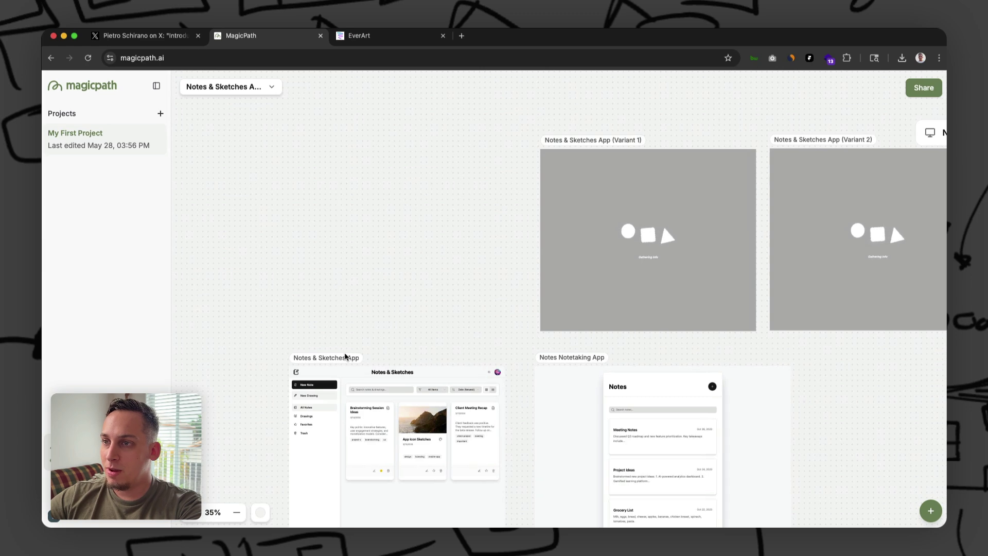
click(369, 387)
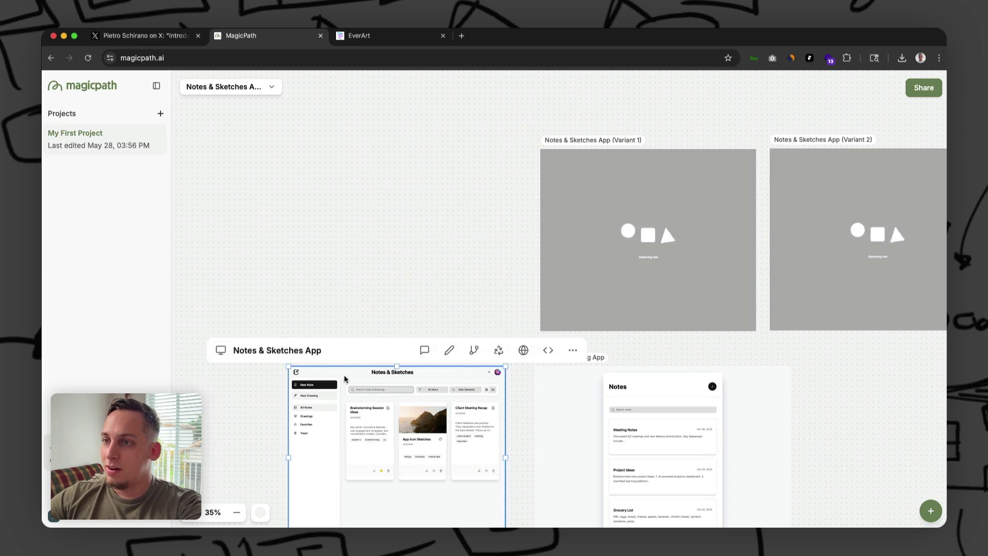
drag(355, 340, 365, 133)
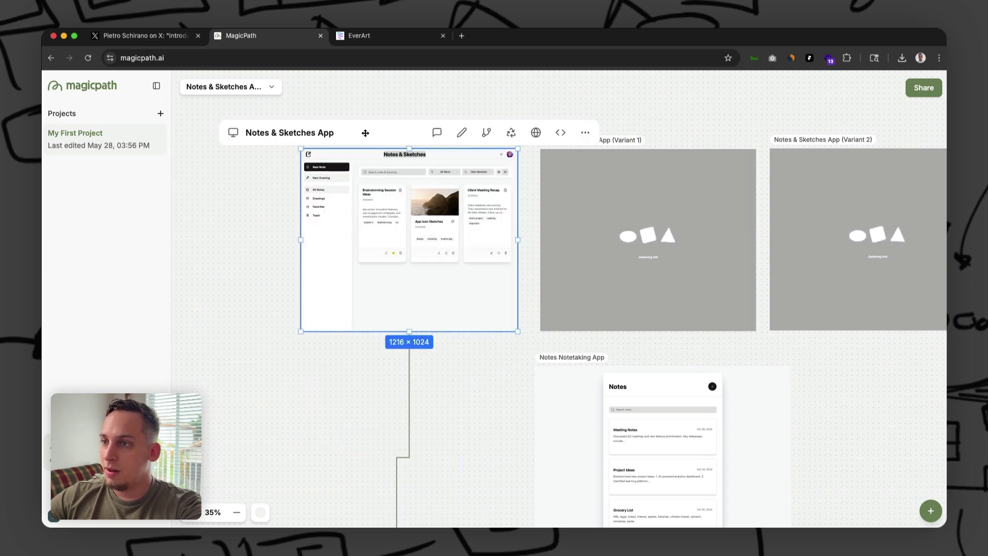
click(280, 399)
scroll(293, 400, down, 5)
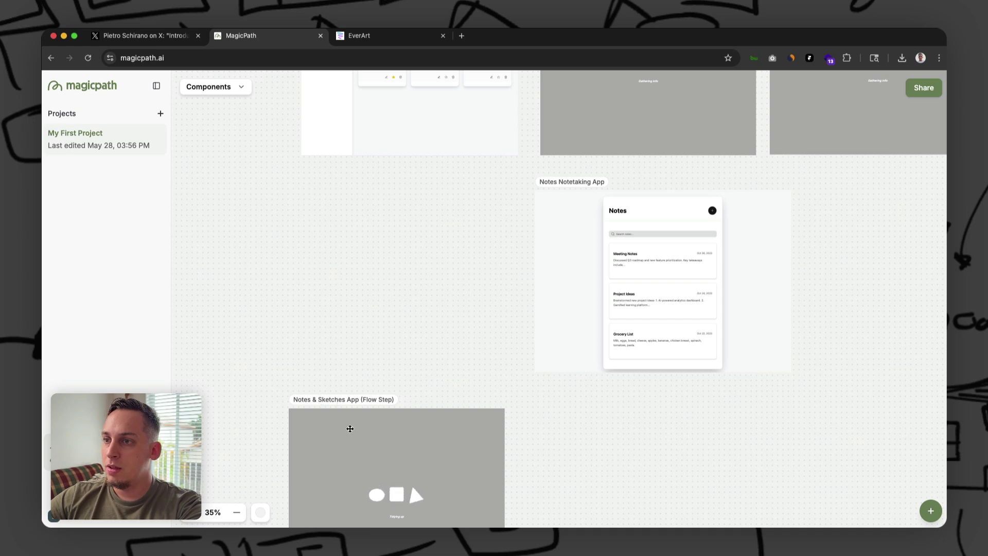
mouse_move(350, 428)
mouse_down()
mouse_move(364, 200)
mouse_move(380, 197)
mouse_move(377, 183)
mouse_up()
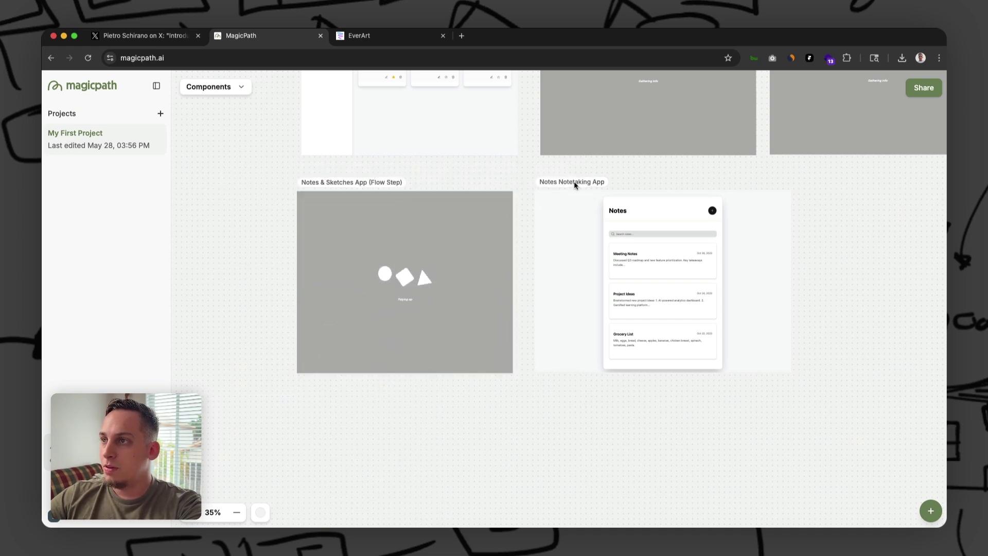
- Move the Notes Notetaking App frame further down and select the main Notes & Sketches App frame
click(575, 186)
drag(585, 181, 341, 445)
click(556, 351)
scroll(556, 351, up, 5)
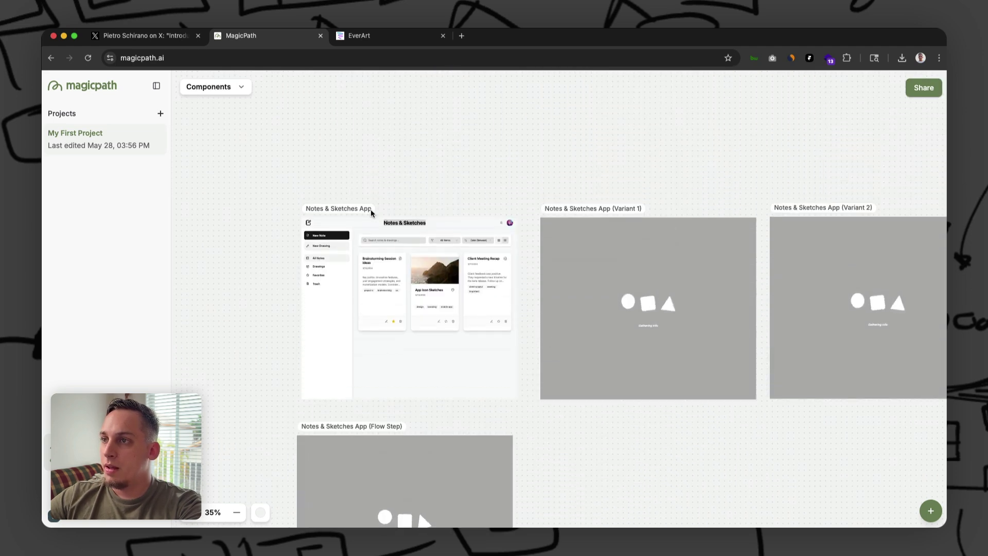
click(349, 208)
scroll(536, 203, up, 3)
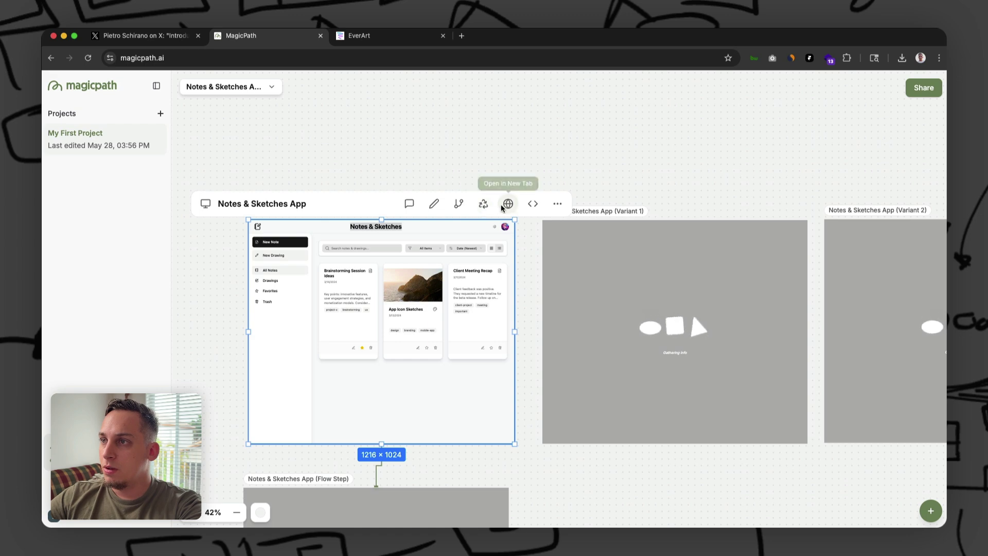
- In the live app, unfavourite Brainstorming Session Ideas and delete the App Icon Sketches card
click(502, 205)
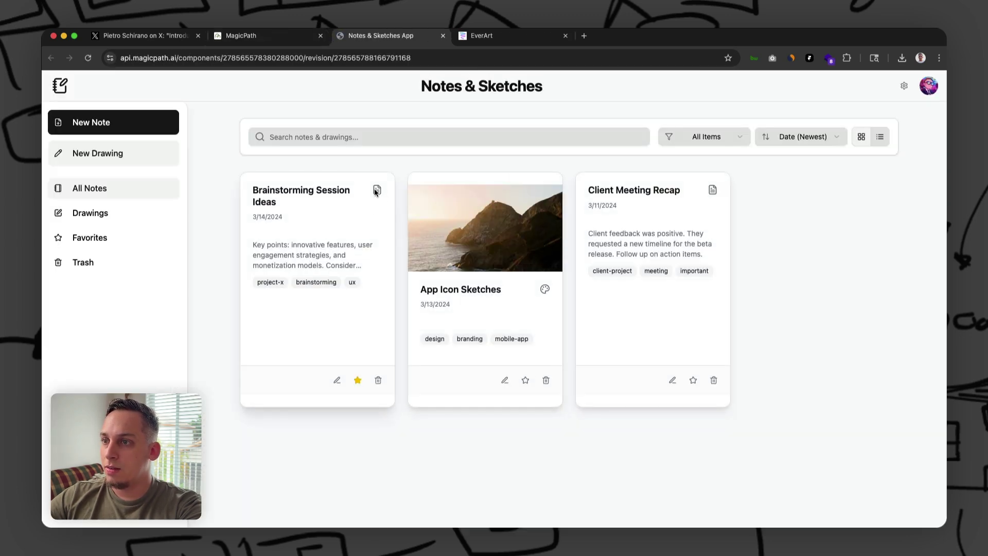
click(356, 381)
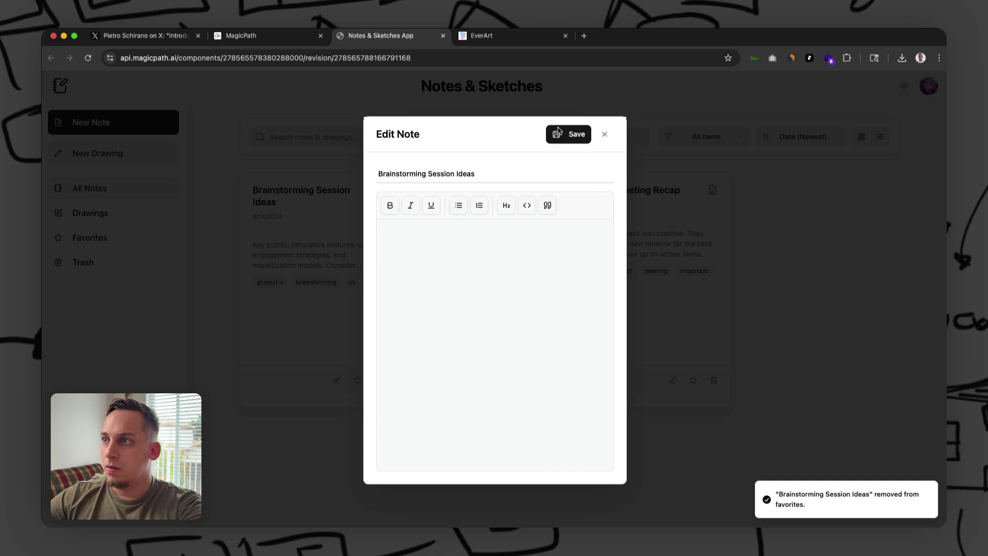
click(605, 135)
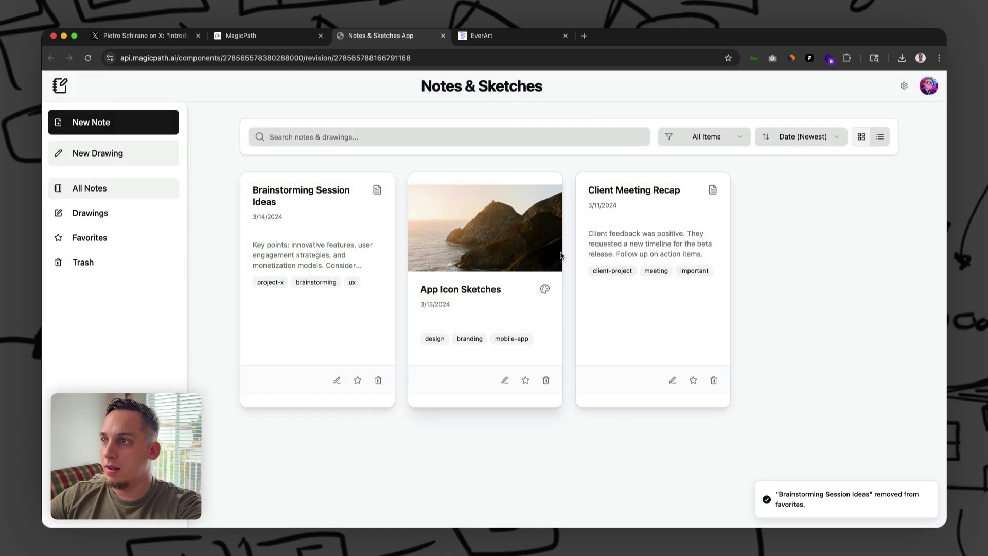
click(546, 380)
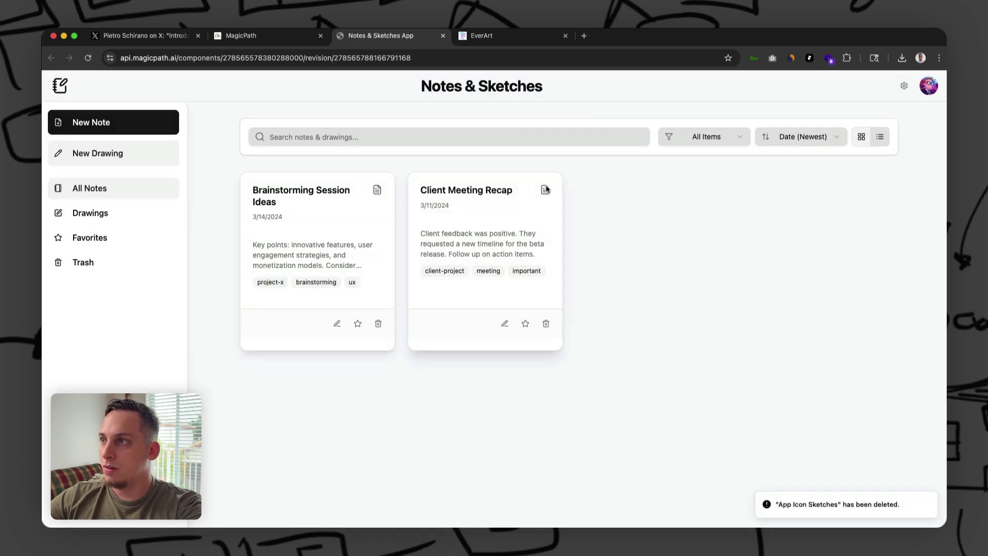
- Sort cards oldest first, toggle list and grid view, and show only Drawings
click(699, 142)
click(797, 141)
click(797, 141)
click(799, 180)
click(880, 136)
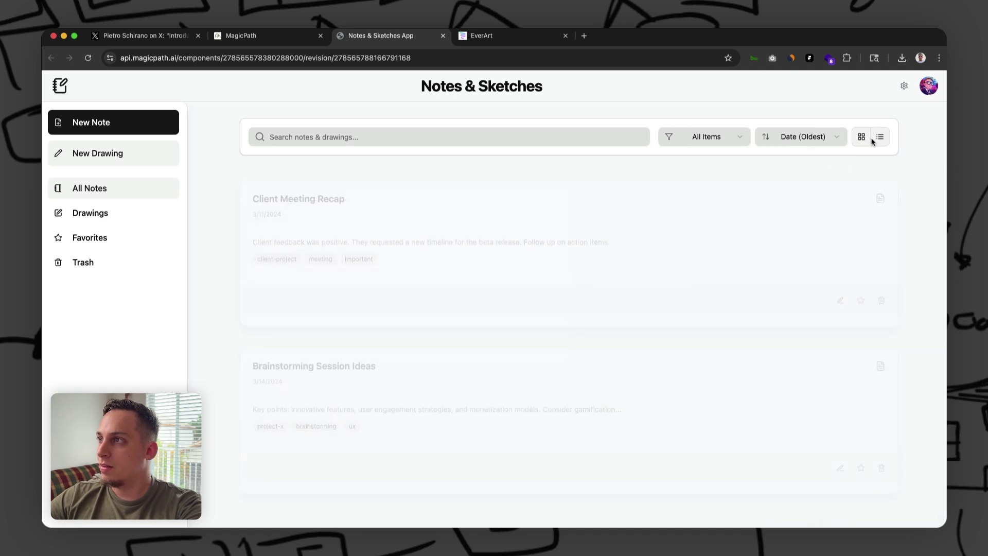
click(861, 136)
click(419, 137)
click(109, 213)
- Edit and save the Client Meeting Recap note, then add it to favourites
click(338, 324)
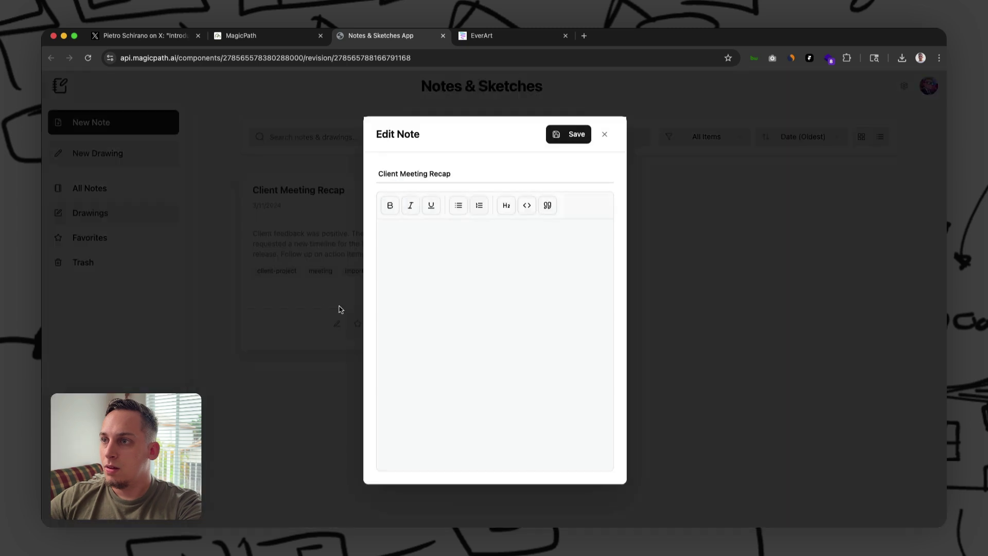
click(416, 251)
click(566, 136)
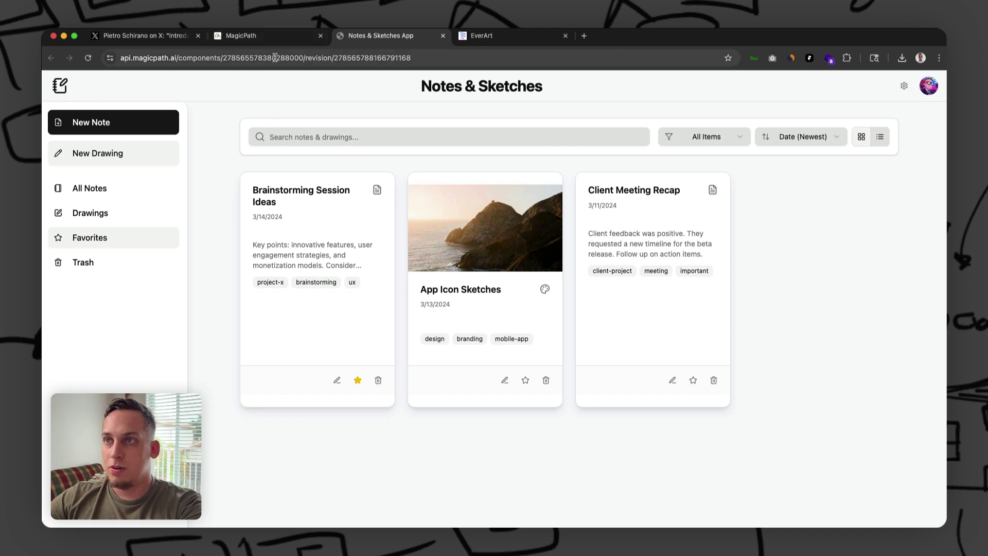
click(689, 381)
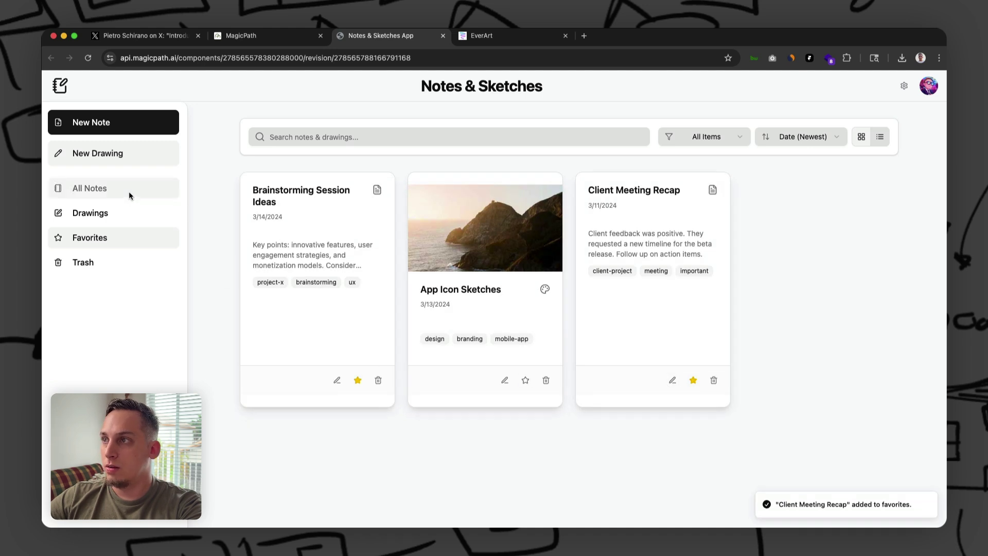
- Back on the MagicPath canvas, select the Flow Step note editor frame
key(ctrl+shift+Tab)
scroll(407, 181, down, 1)
click(406, 150)
scroll(410, 172, down, 5)
click(352, 297)
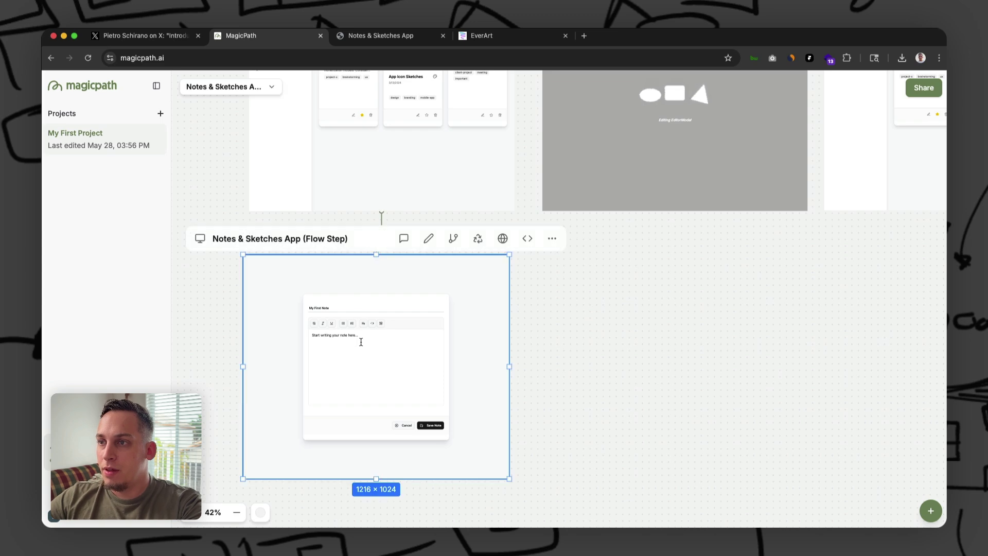
- In the live Flow Step editor, type 'ddd', save the note, dismiss Saved!, and close the tab
scroll(431, 183, up, 2)
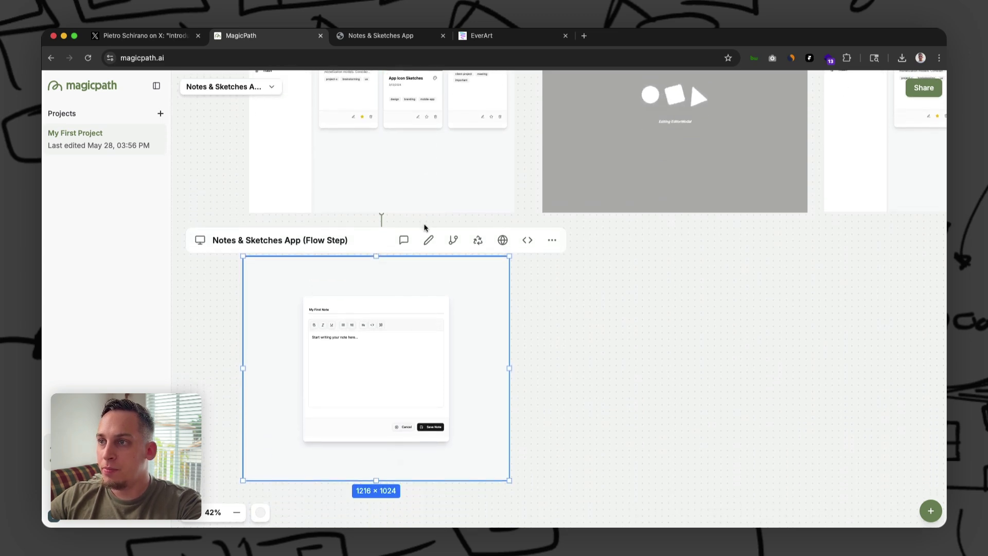
click(502, 288)
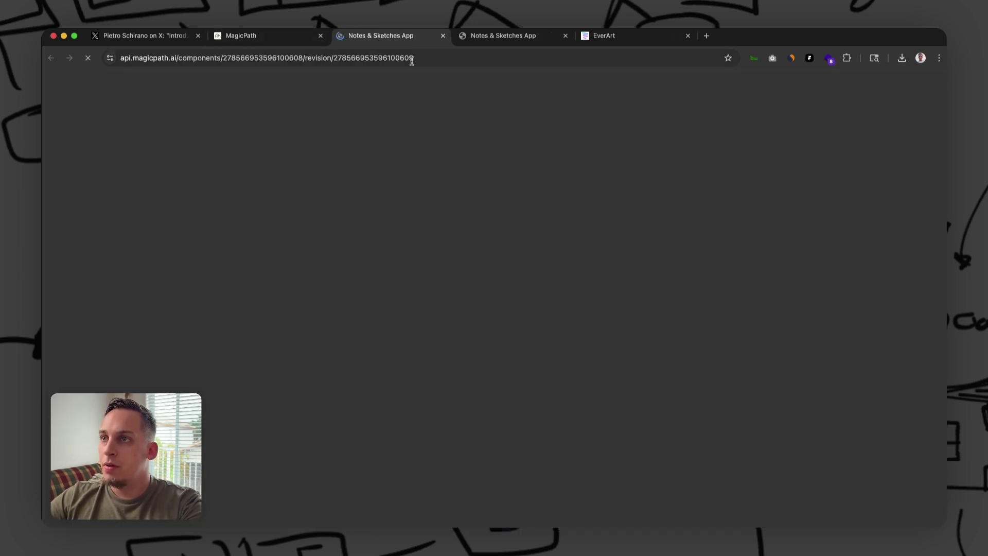
click(530, 331)
text(ddd)
click(617, 439)
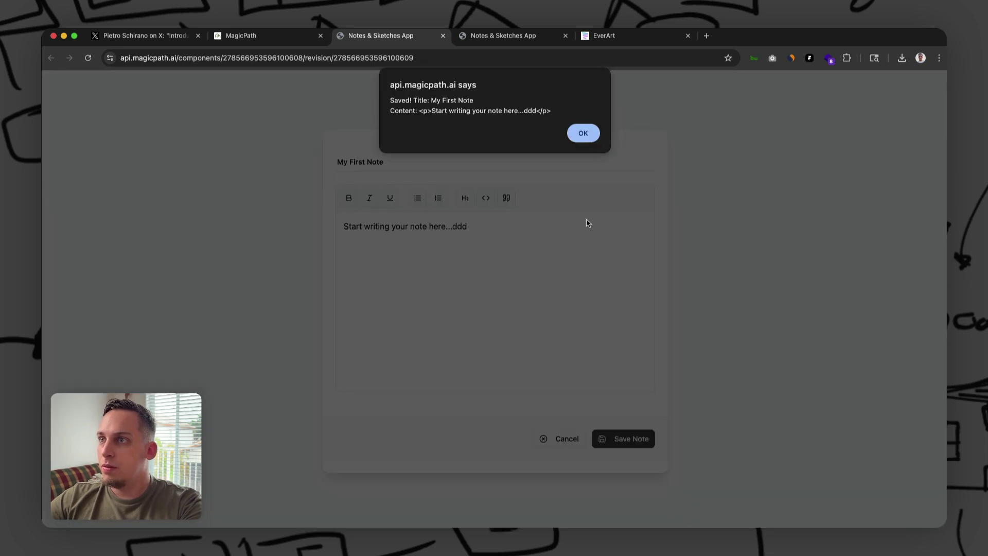
click(583, 135)
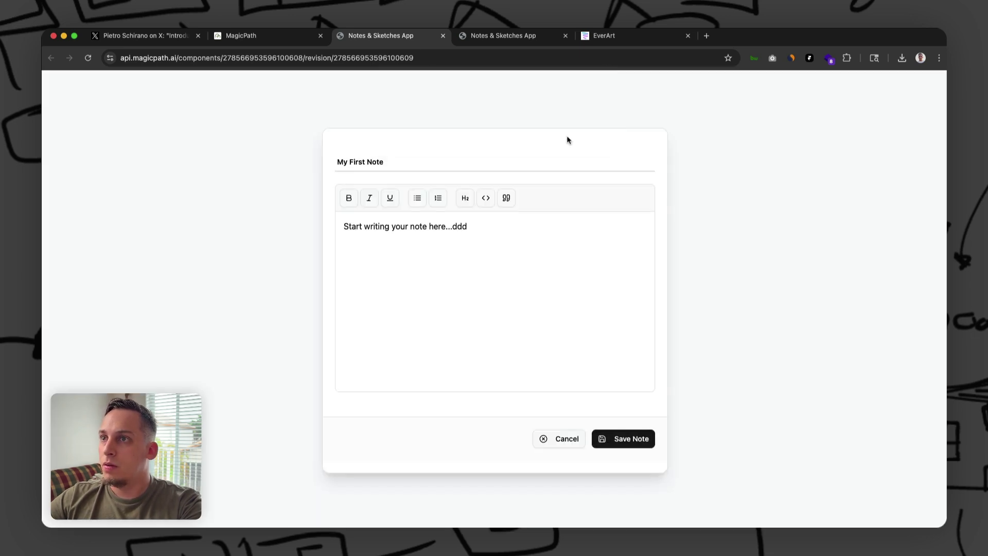
click(444, 35)
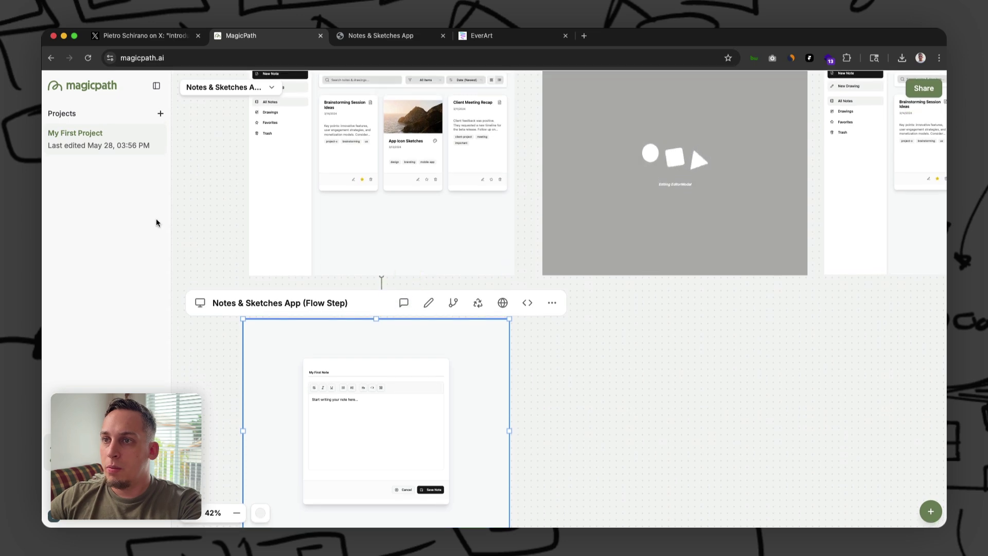
- From the main frame's View Code prompt, upgrade to the $20 Pro plan and dismiss the welcome
scroll(211, 227, up, 5)
click(380, 278)
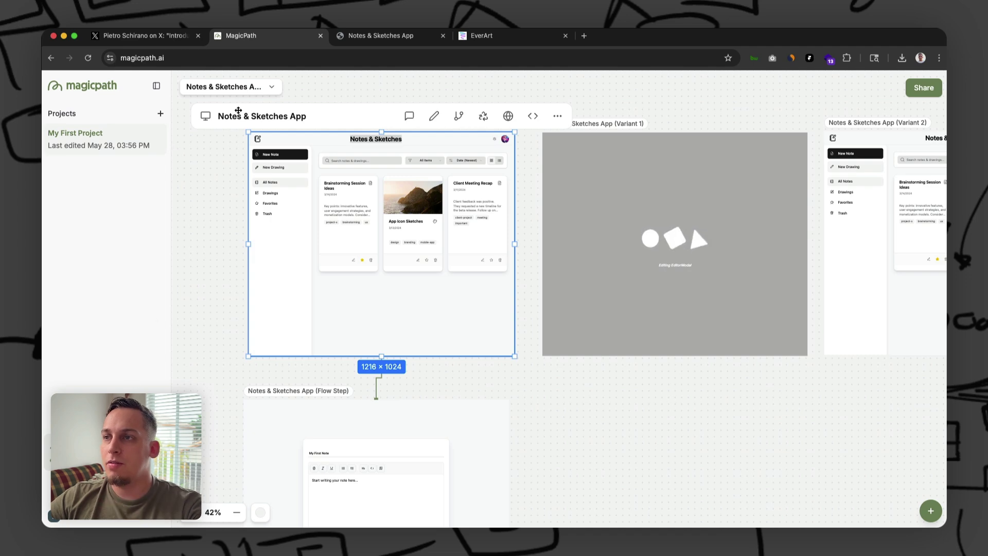
scroll(514, 124, up, 1)
click(557, 116)
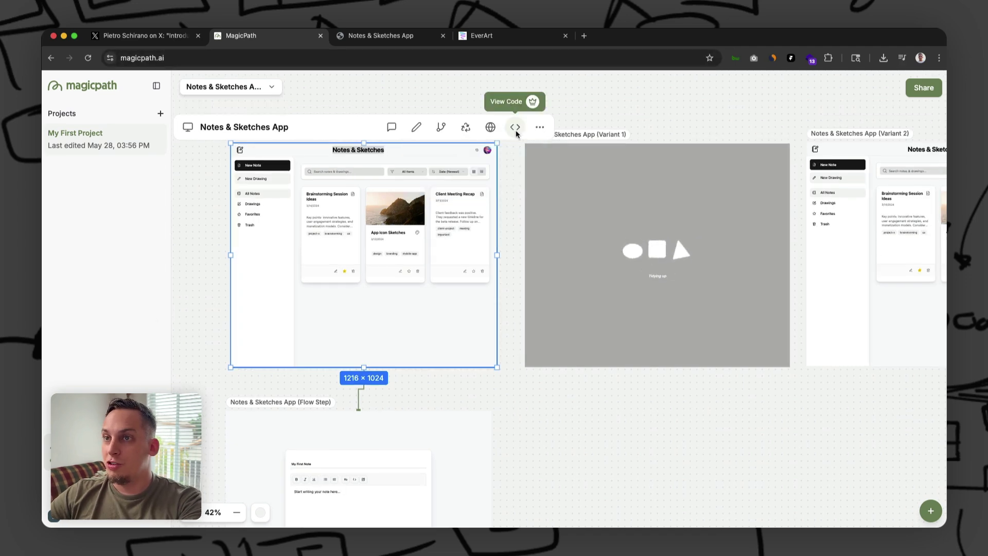
click(516, 130)
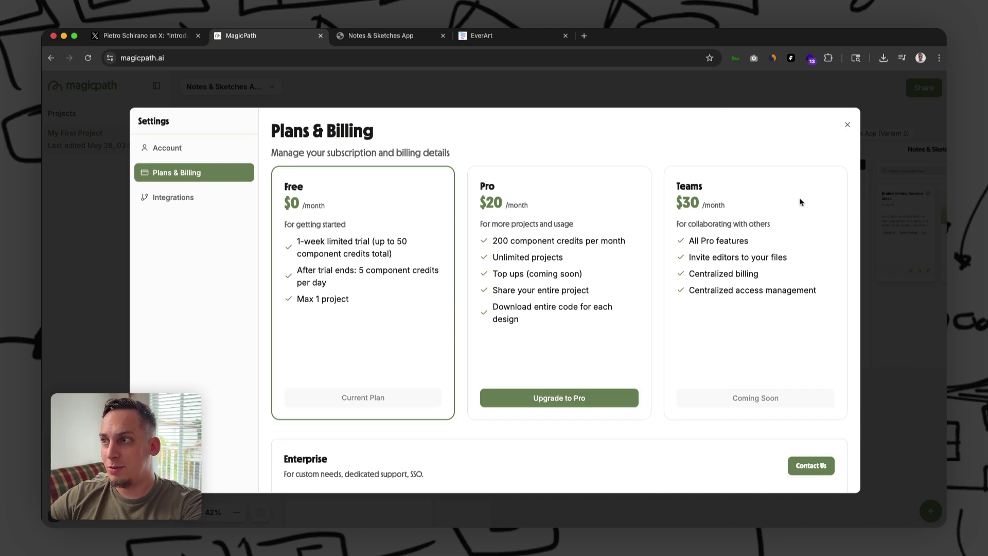
click(550, 397)
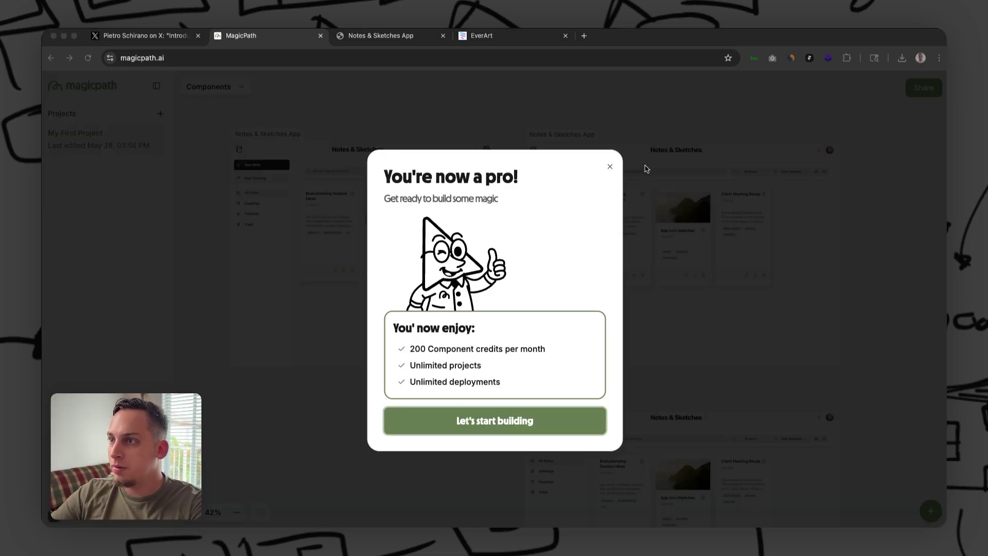
click(491, 423)
- Find and delete the first duplicate Notes & Sketches App frame via its ... menu
scroll(375, 304, down, 5)
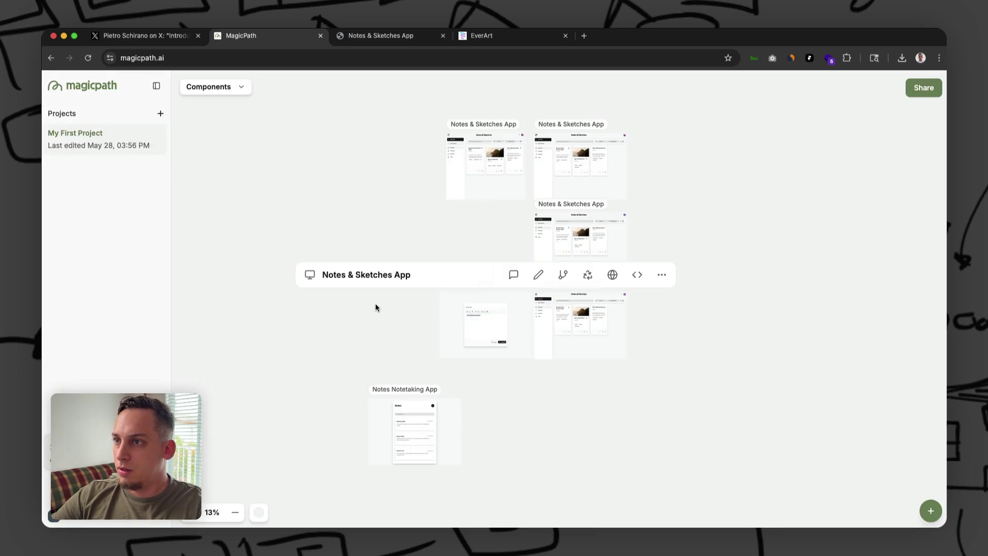
scroll(577, 300, up, 3)
scroll(577, 301, up, 4)
scroll(576, 300, up, 3)
scroll(575, 300, down, 3)
scroll(574, 302, up, 2)
scroll(575, 301, down, 3)
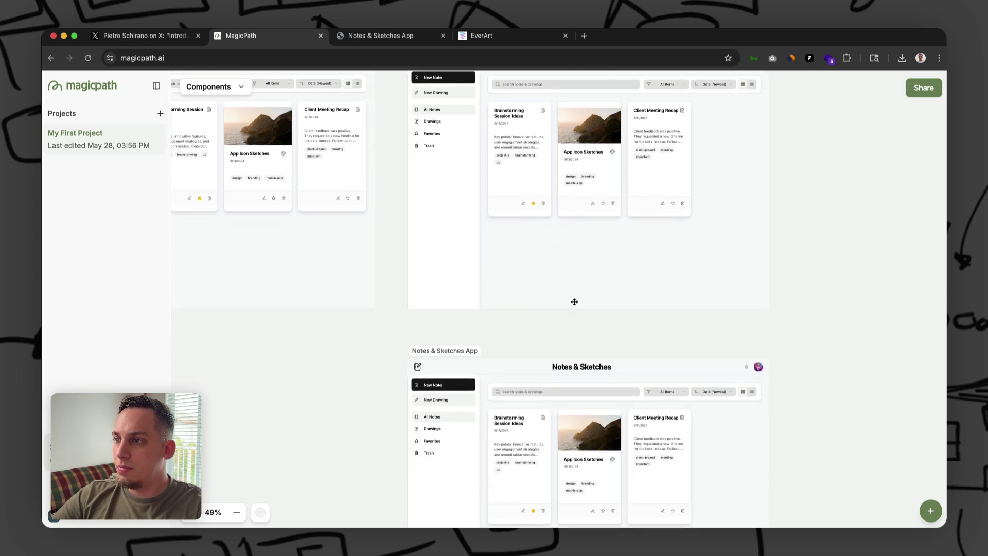
scroll(574, 302, up, 3)
scroll(574, 302, down, 5)
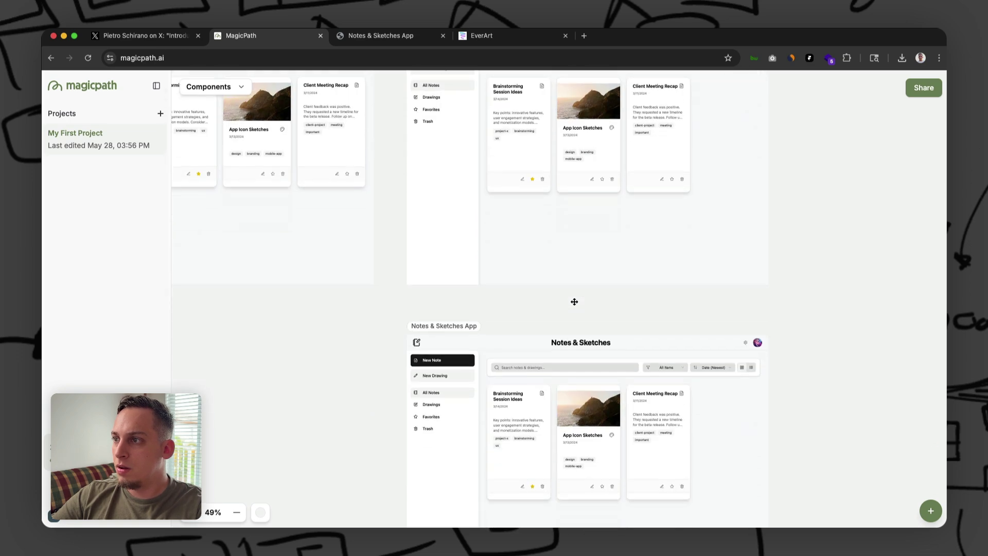
scroll(455, 223, up, 4)
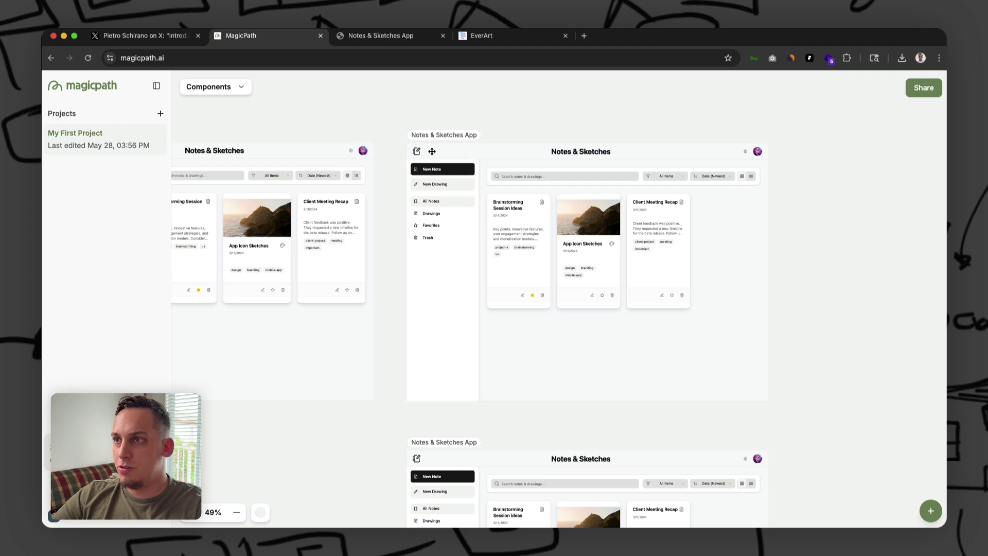
click(440, 153)
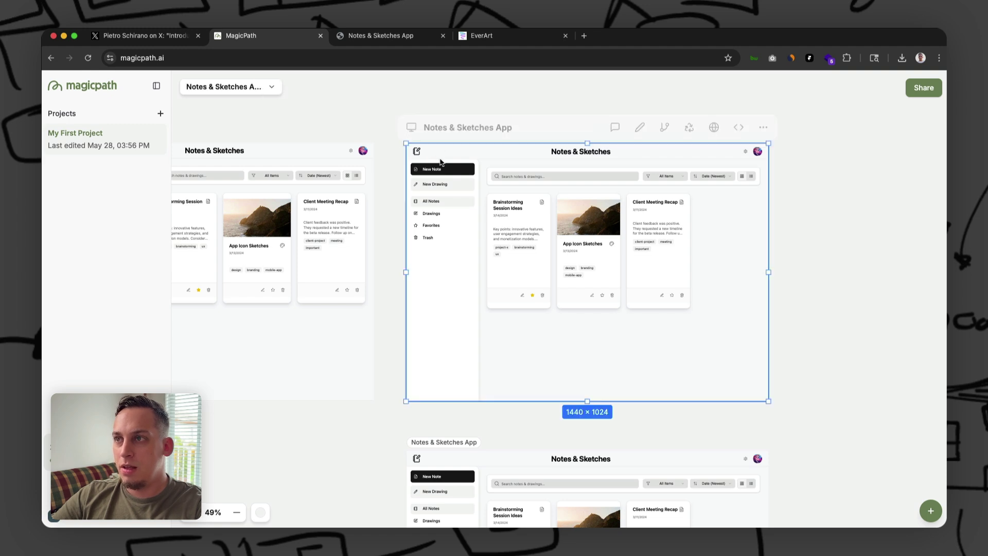
click(763, 127)
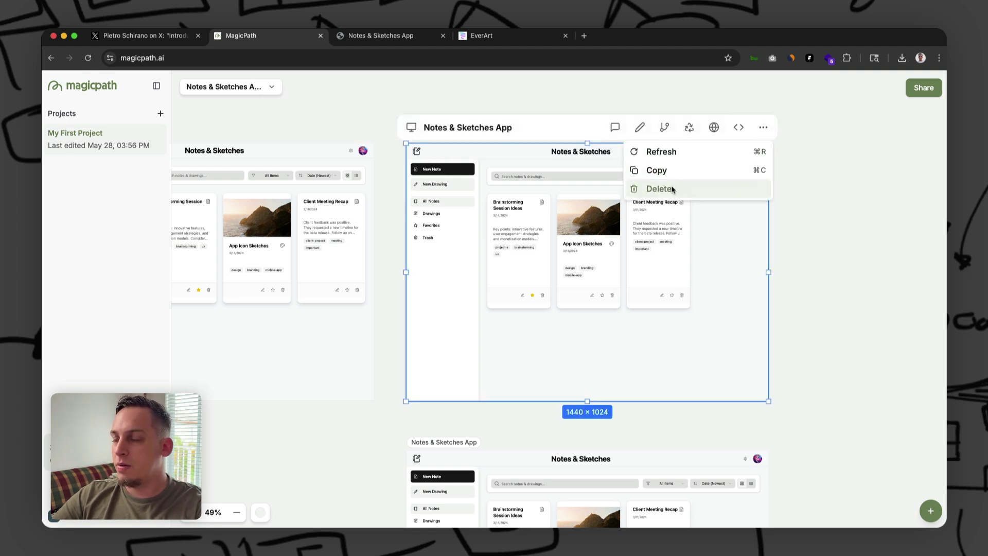
click(657, 189)
click(598, 325)
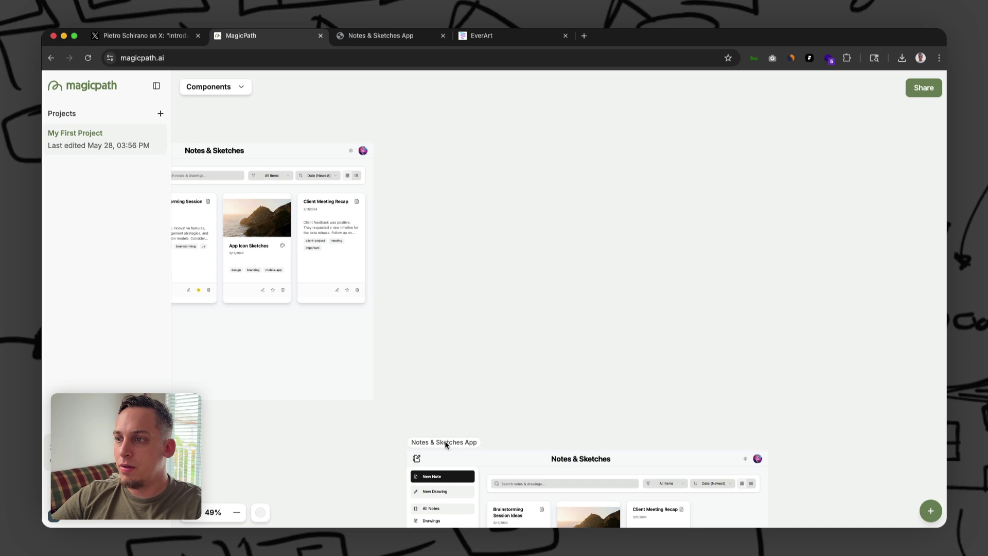
- Delete the two remaining duplicate Notes & Sketches App frames, confirming each deletion
scroll(446, 444, down, 3)
click(468, 332)
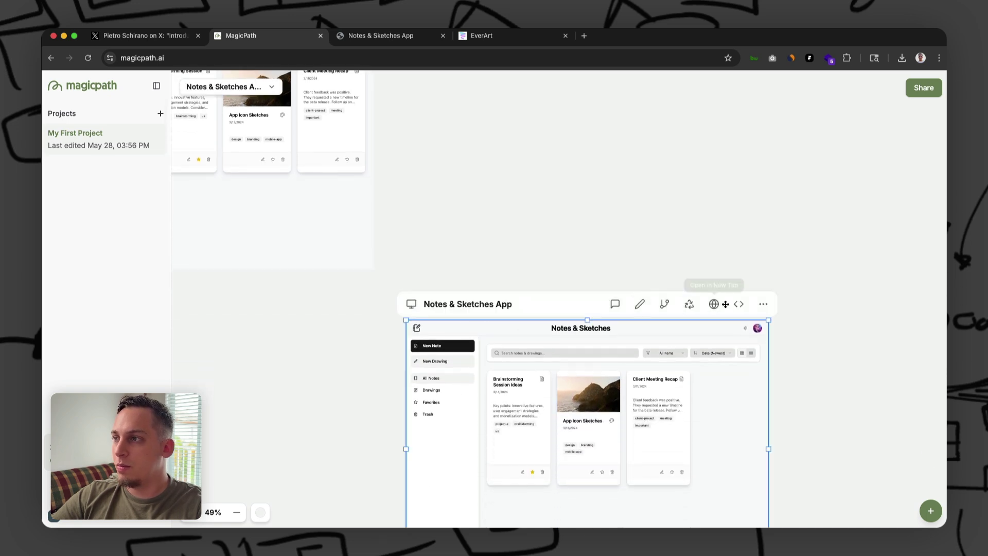
click(763, 304)
click(696, 359)
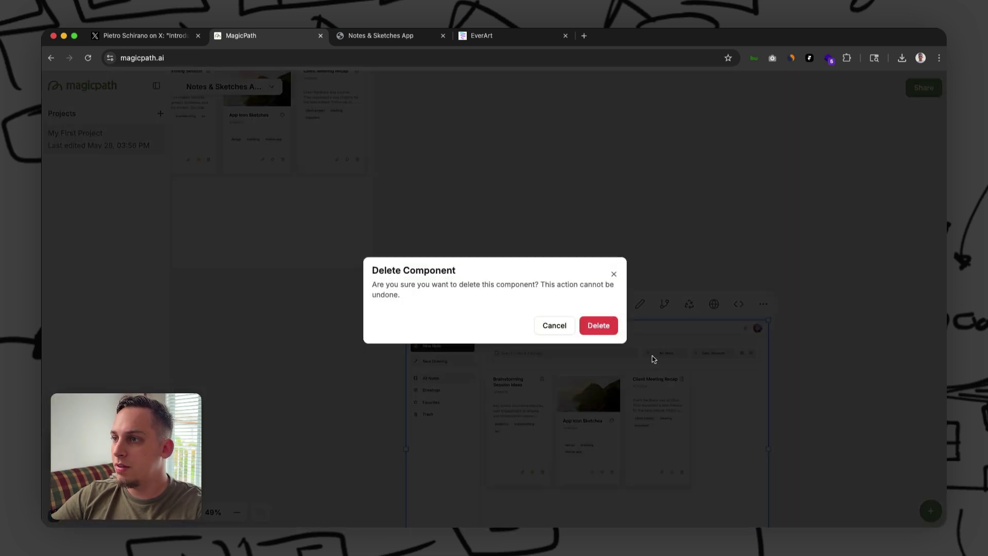
click(598, 324)
click(540, 311)
click(763, 285)
click(692, 346)
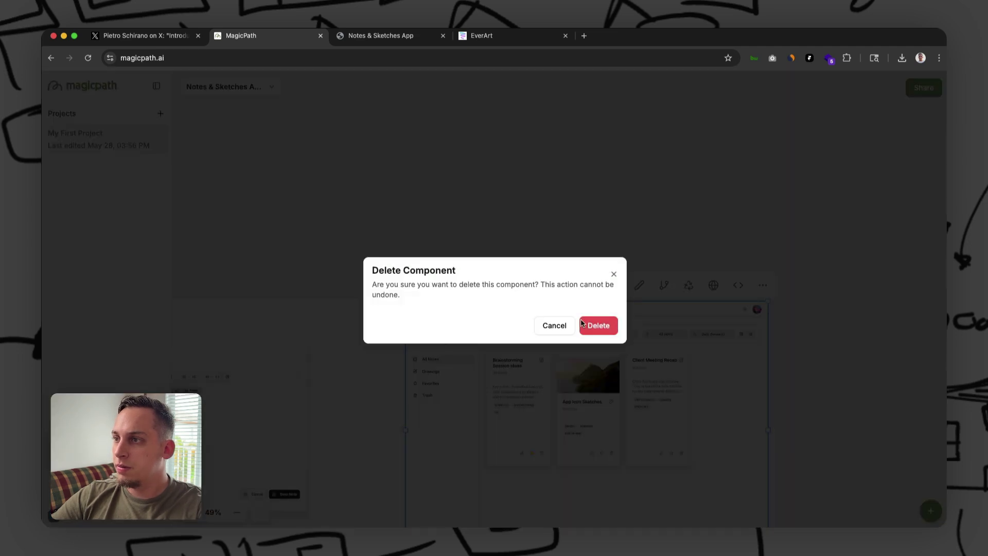
click(583, 324)
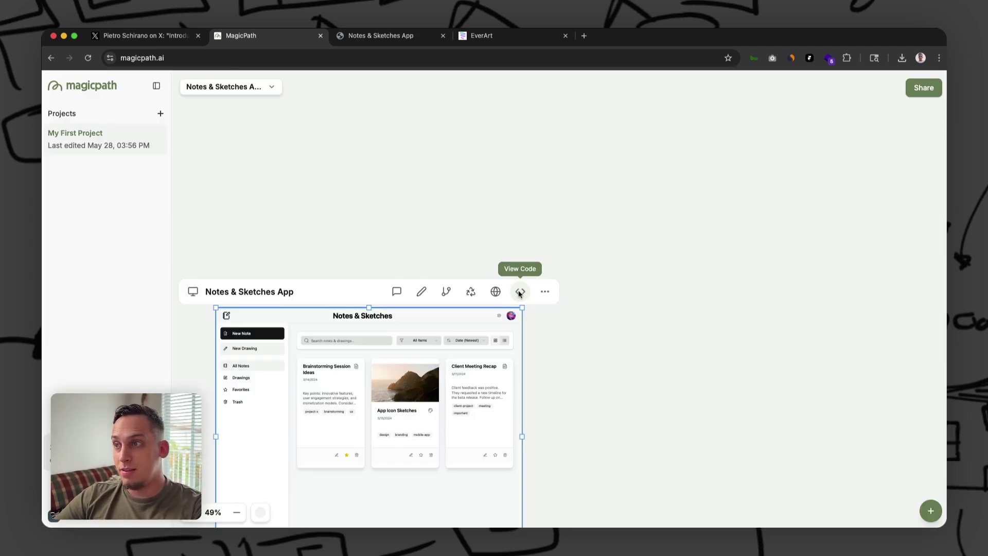
- Open the design's source code and view EditorModal.tsx and SidebarNavigation.tsx
click(520, 291)
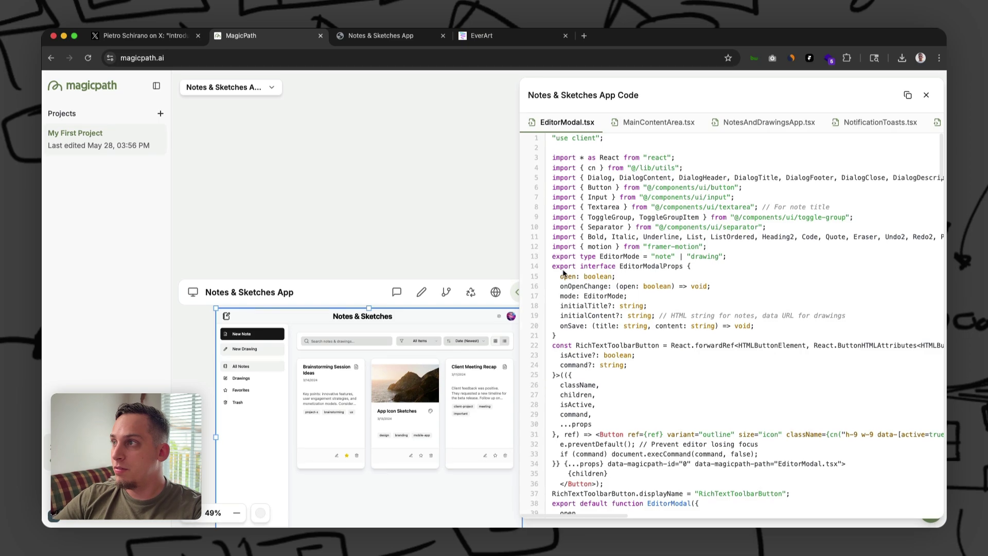
scroll(571, 257, down, 20)
scroll(572, 272, down, 10)
scroll(571, 273, up, 20)
click(937, 121)
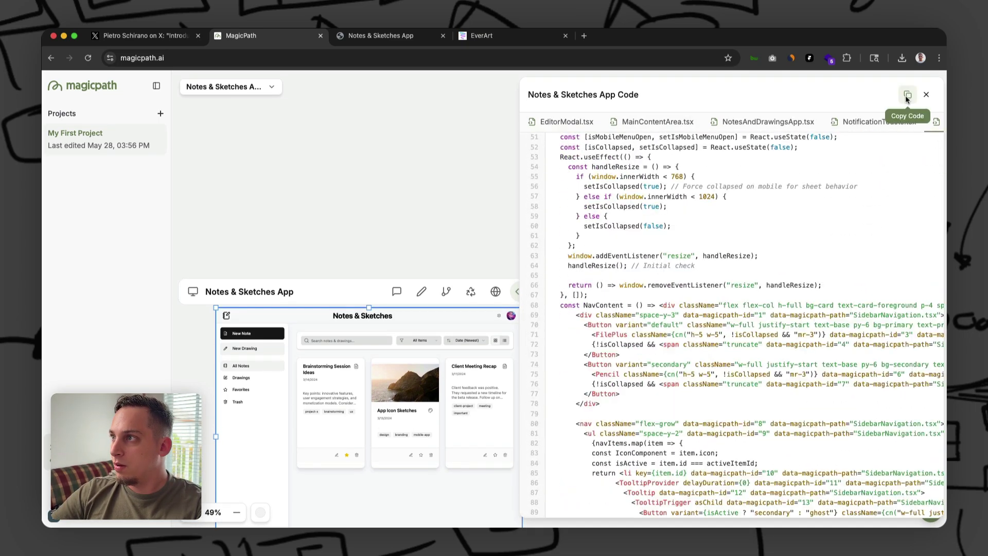
click(586, 124)
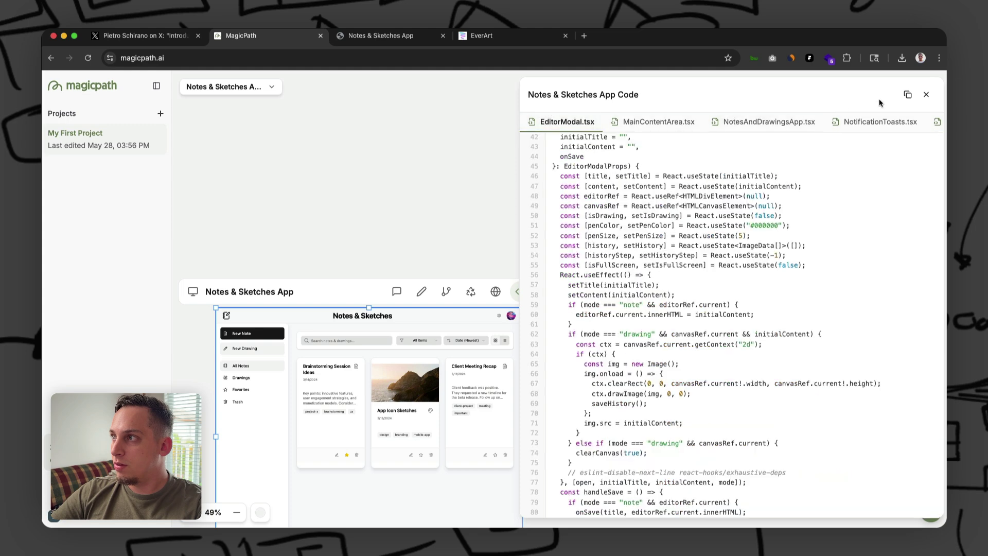
scroll(605, 149, up, 10)
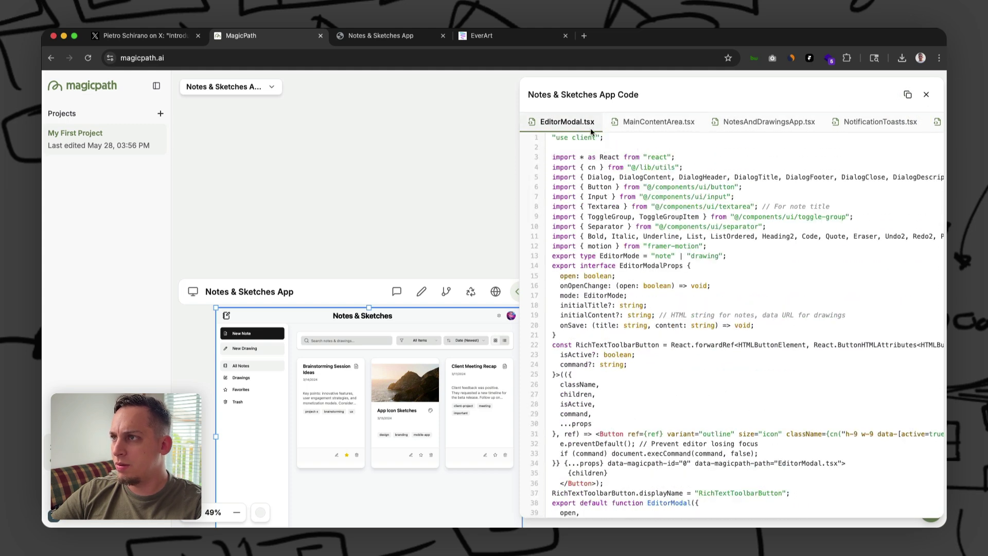
- Flip through MainContentArea, NotesAndDrawingsApp, NotificationToasts and SidebarNavigation, then back to EditorModal
click(633, 123)
click(772, 123)
scroll(849, 129, right, 3)
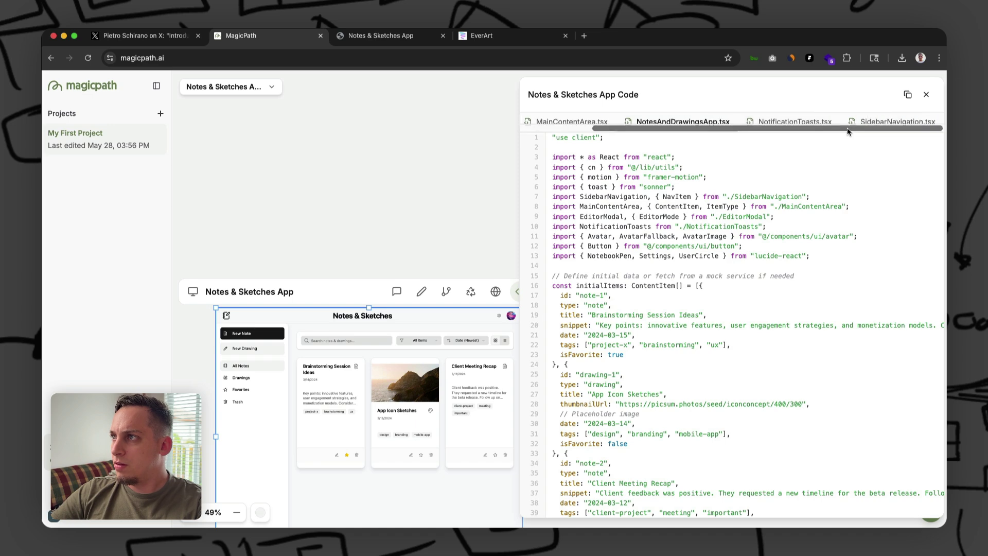
click(782, 127)
click(906, 123)
click(777, 122)
scroll(720, 124, left, 2)
scroll(719, 124, left, 2)
click(653, 122)
click(562, 124)
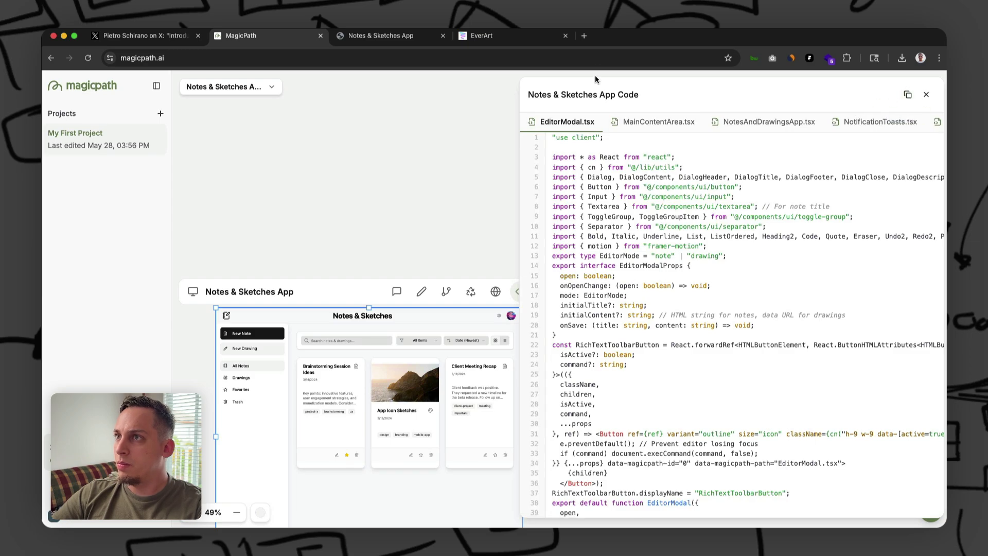
- Scroll EditorModal.tsx, then step through MainContentArea to SidebarNavigation.tsx in order
scroll(616, 251, down, 20)
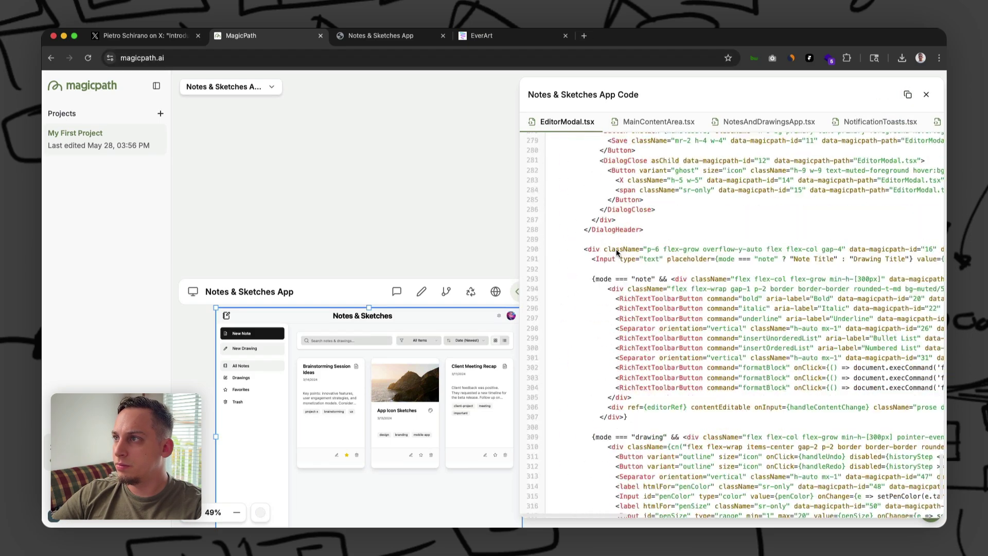
scroll(616, 249, up, 20)
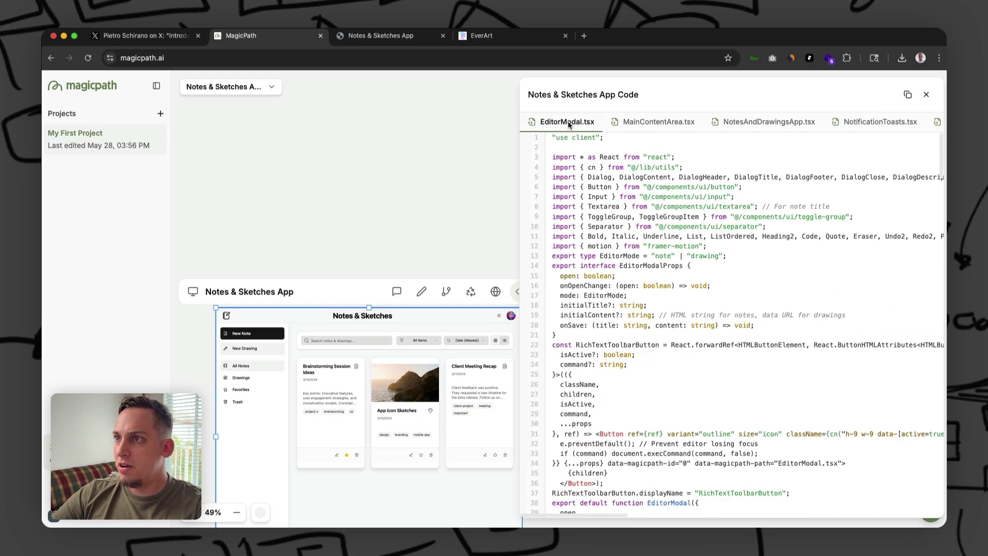
click(685, 125)
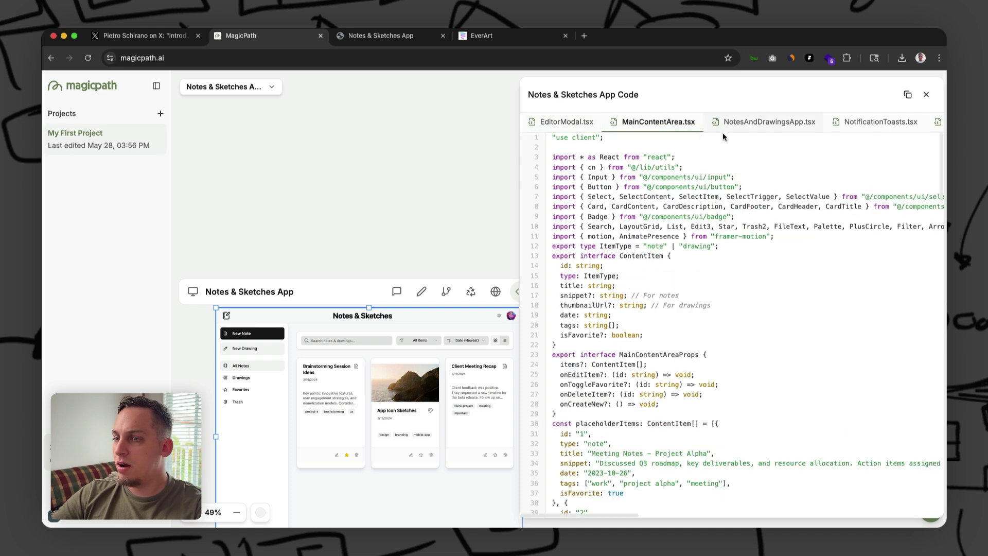
click(747, 125)
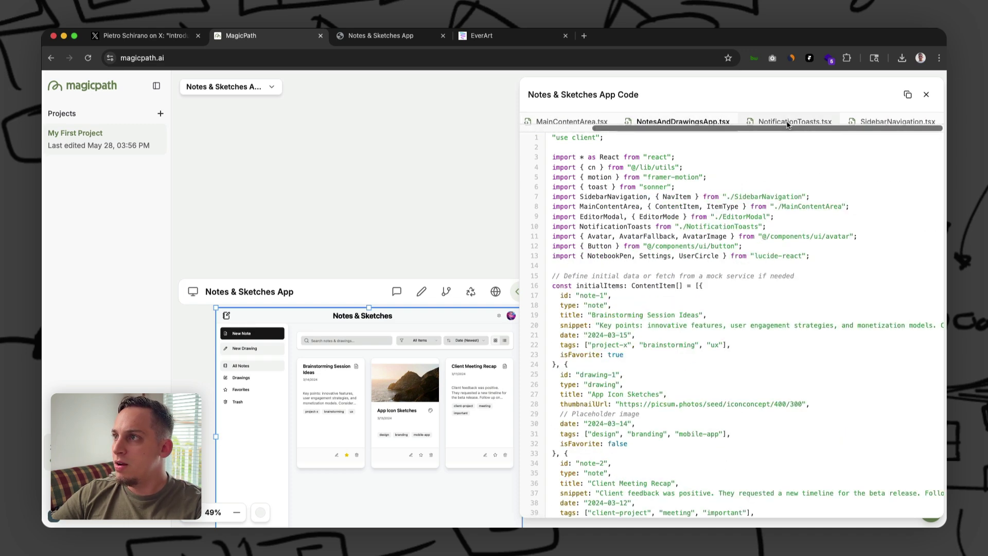
click(812, 127)
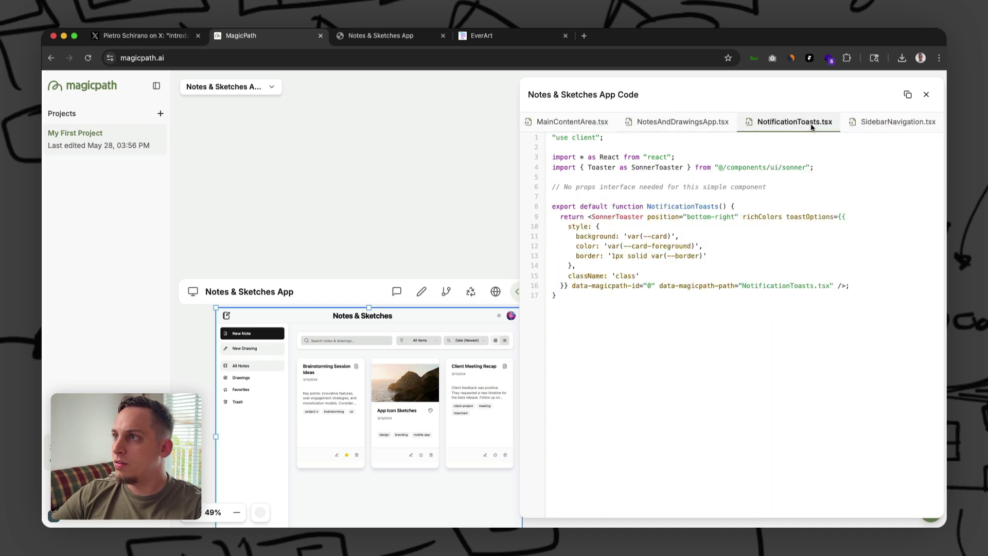
click(892, 125)
- Copy the Notes & Sketches code from MagicPath and paste it into Lovable's prompt on a new line
scroll(772, 124, left, 3)
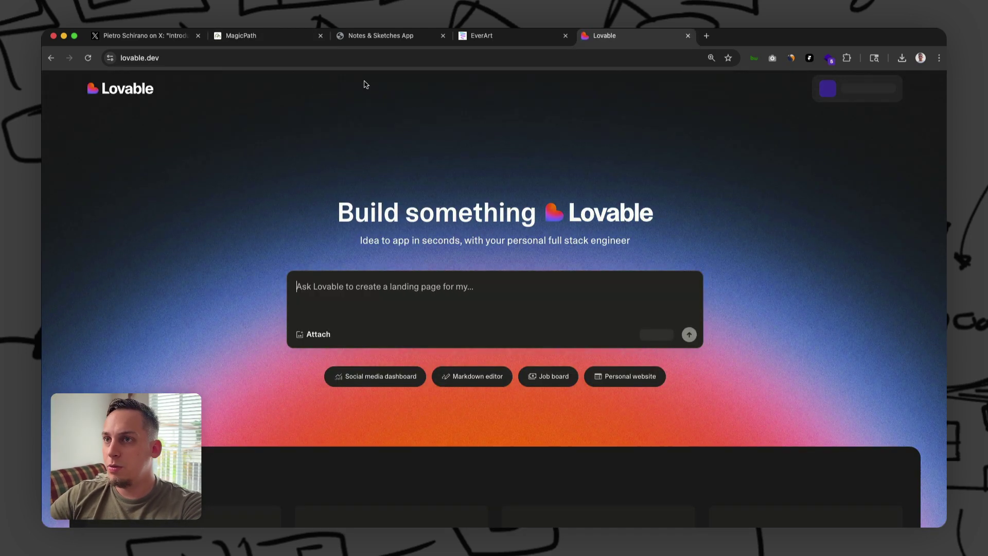
click(258, 37)
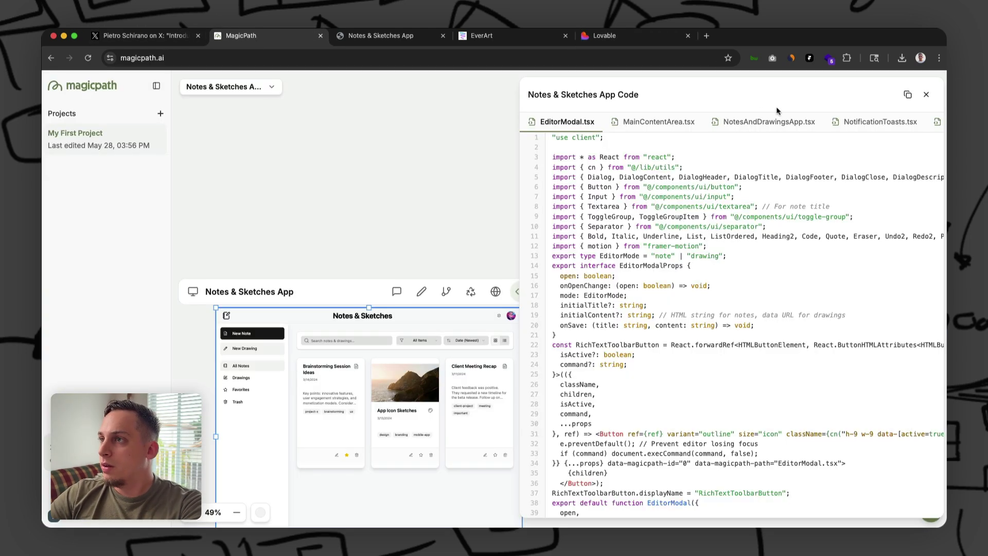
click(908, 96)
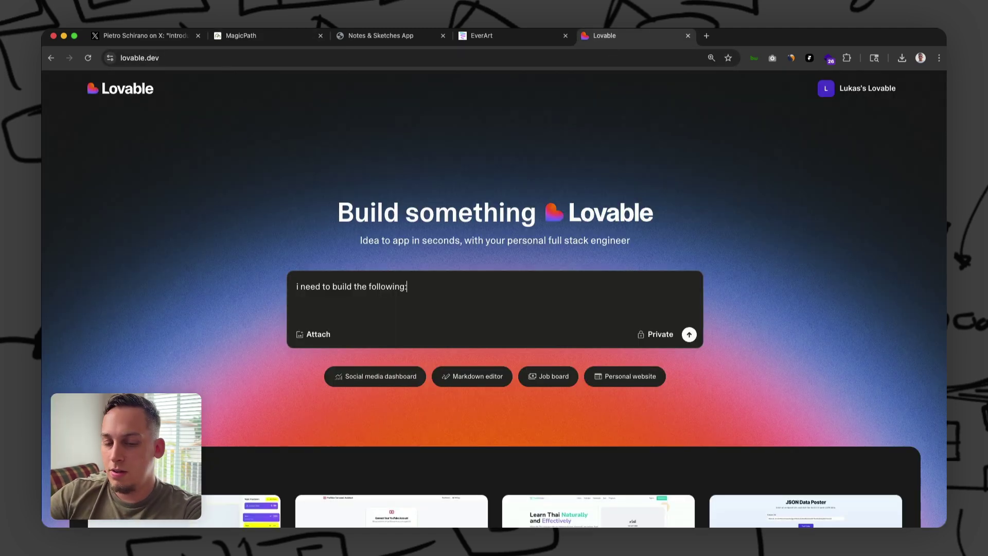
key(shift+Return)
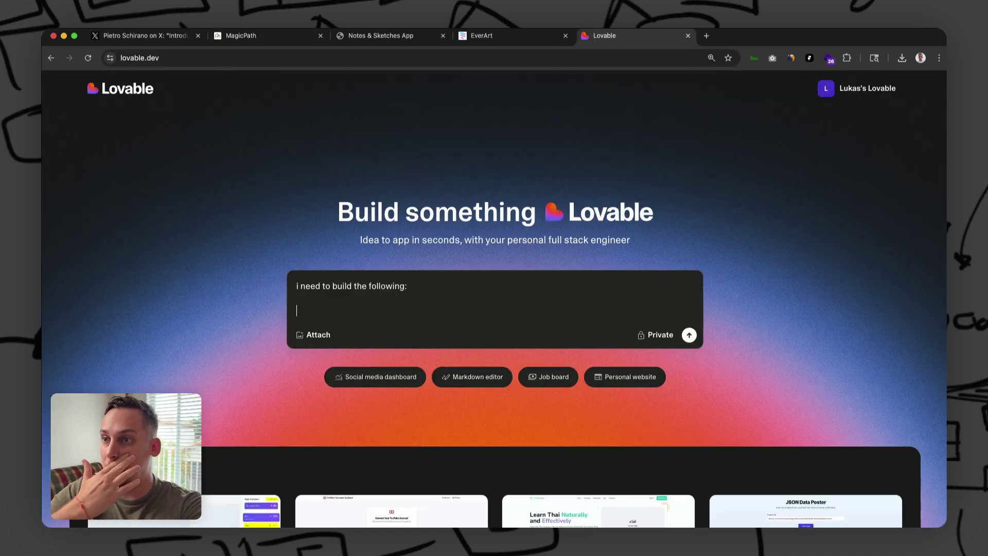
key(super+v)
scroll(456, 305, up, 20)
scroll(359, 306, up, 5)
scroll(360, 306, down, 20)
scroll(362, 306, down, 20)
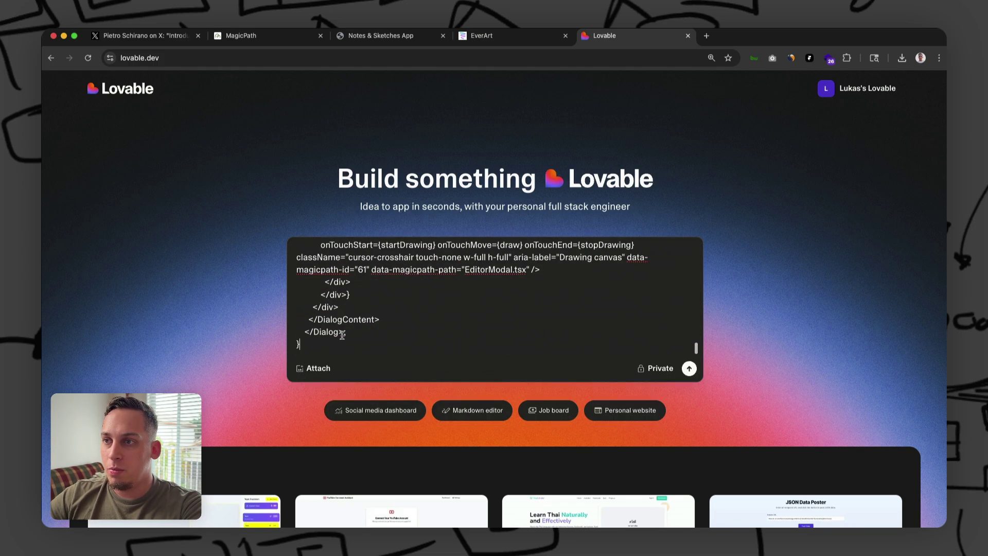
- Append more of the MagicPath app code to the Lovable prompt
click(264, 35)
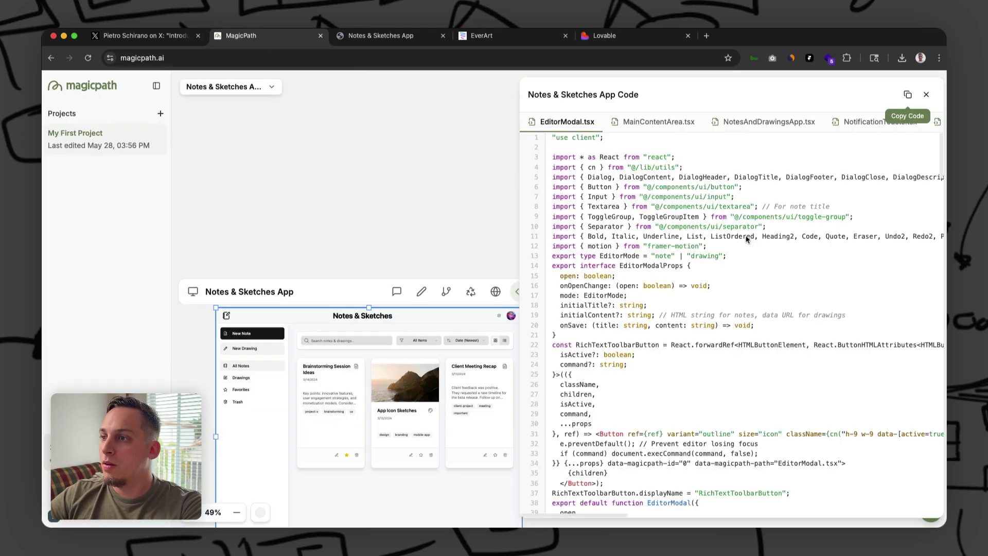
scroll(725, 245, down, 20)
scroll(627, 380, up, 20)
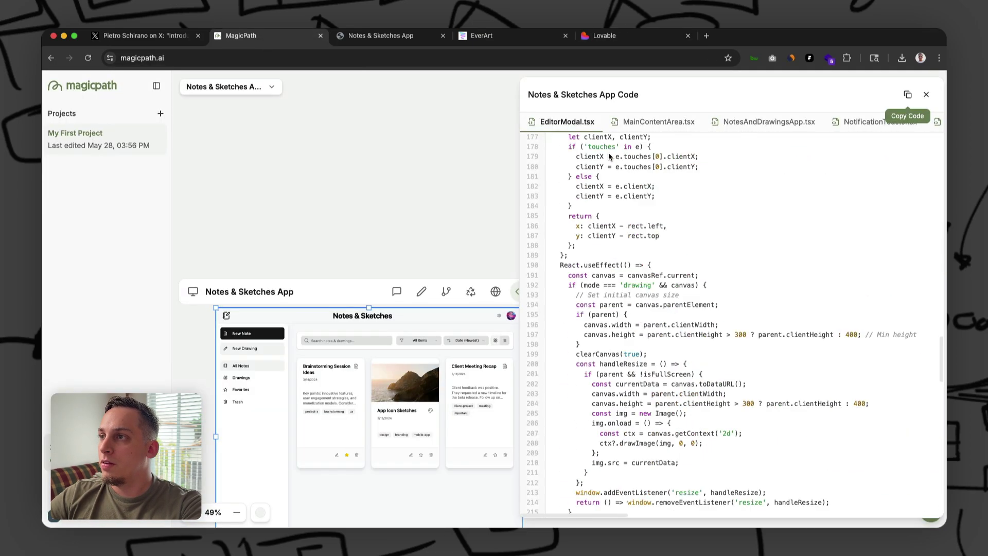
click(593, 45)
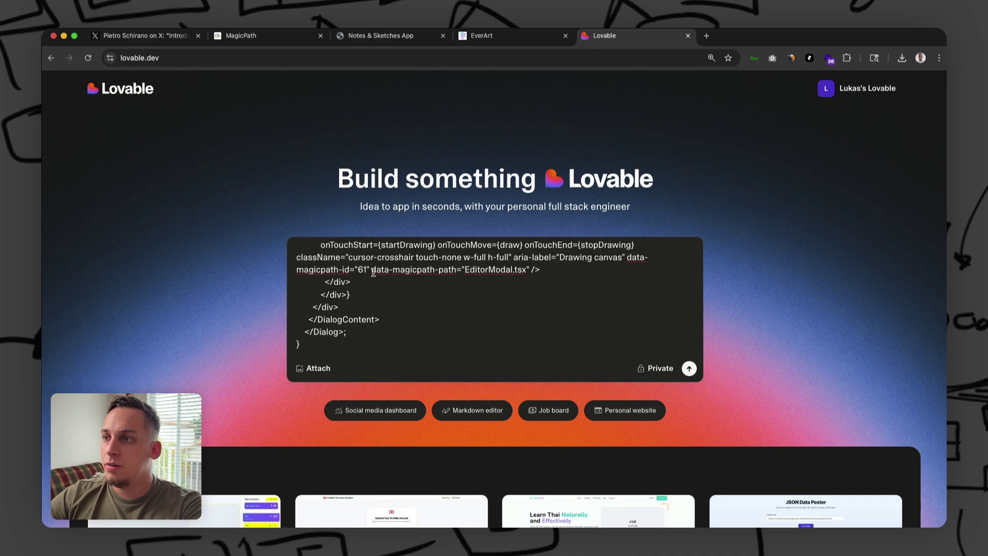
key(super+v)
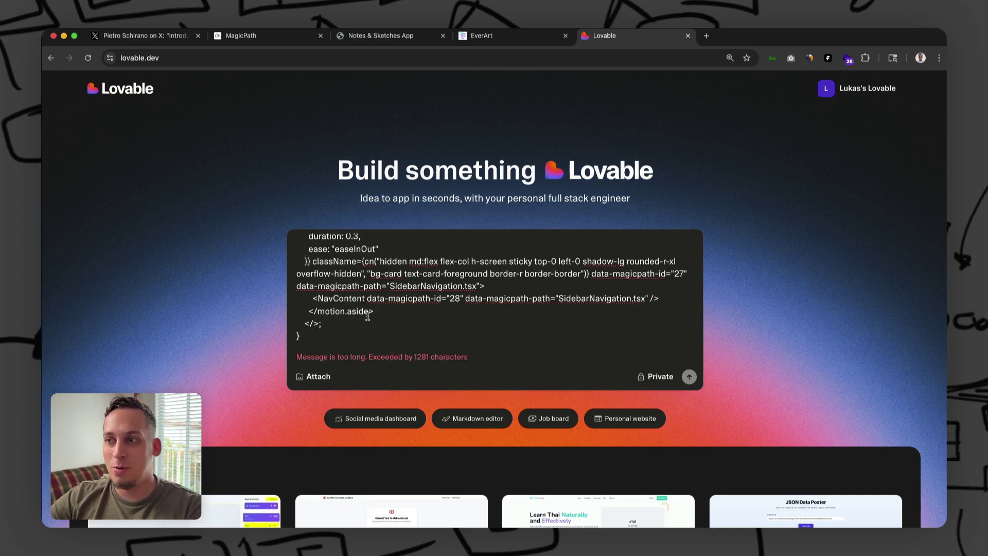
scroll(367, 317, up, 10)
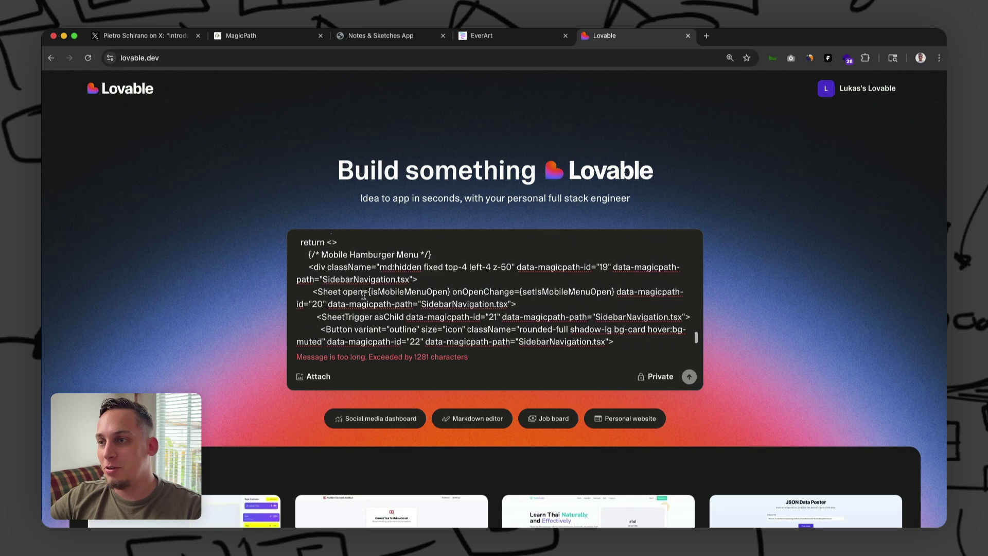
scroll(363, 296, up, 15)
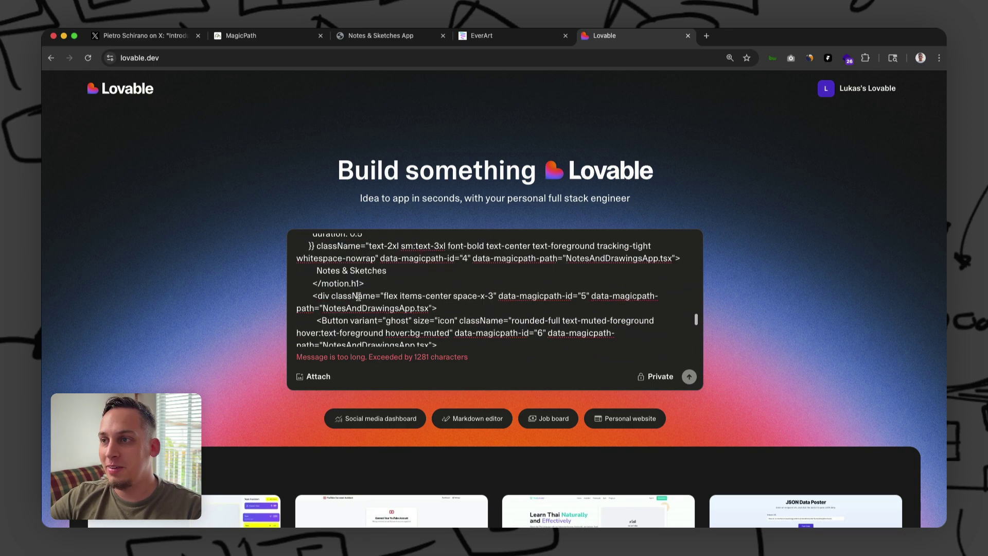
scroll(359, 296, up, 15)
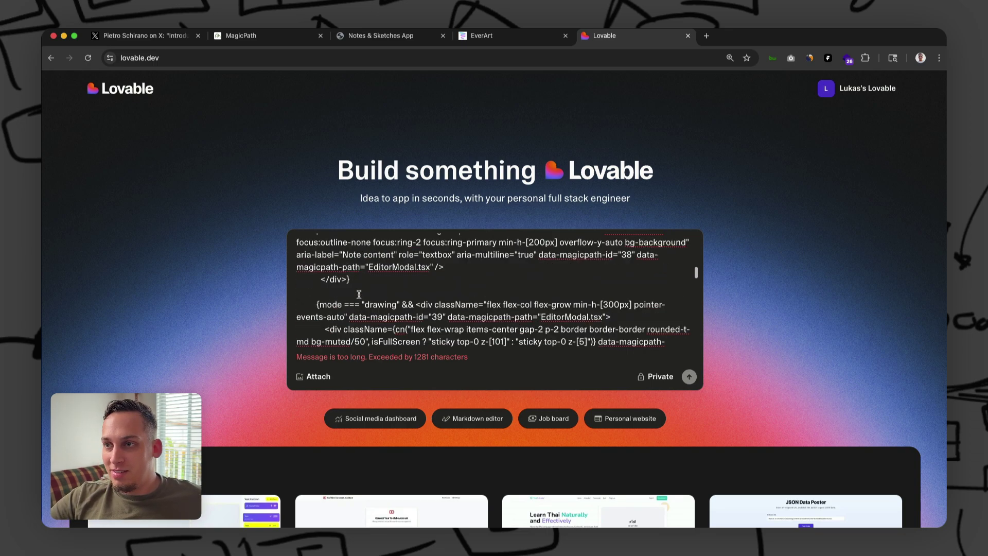
scroll(359, 295, up, 15)
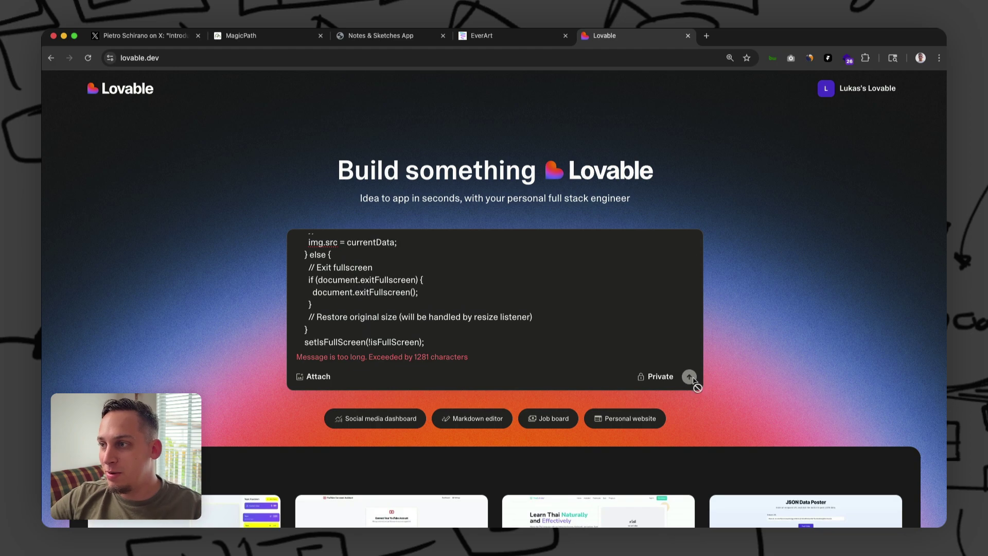
scroll(360, 324, up, 20)
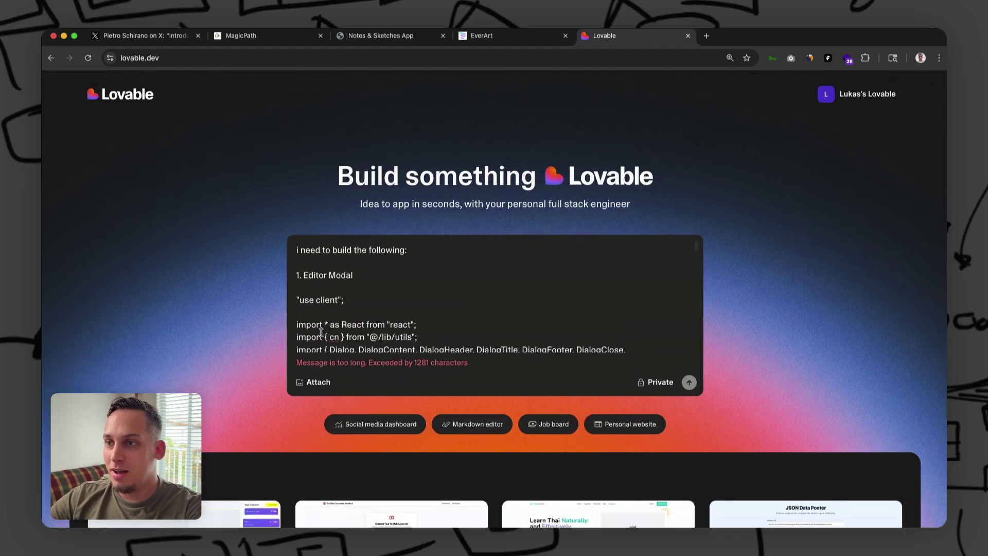
- Select the pasted code in the over-limit prompt and start deleting it
key(BackSpace)
key(BackSpace)
key(BackSpace)
scroll(370, 314, down, 20)
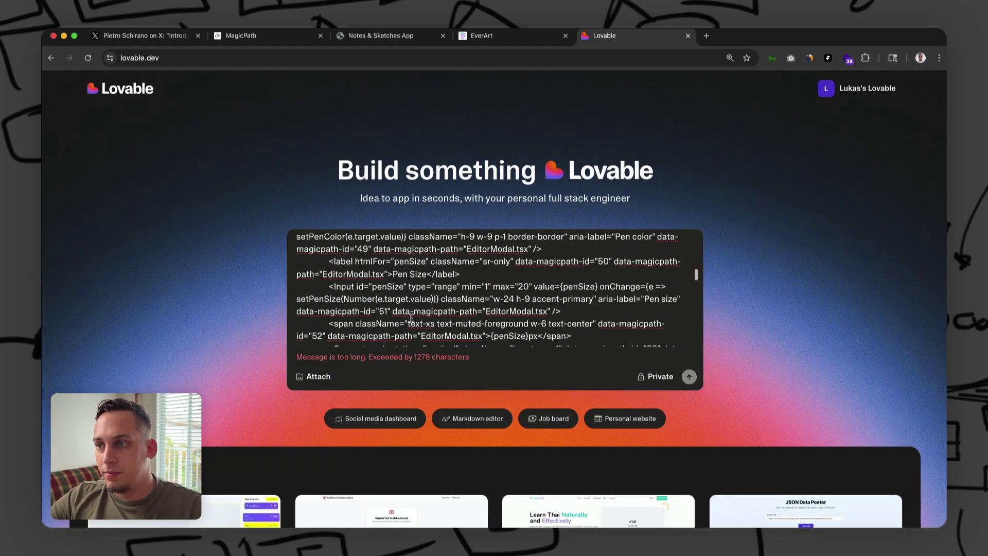
scroll(427, 322, down, 15)
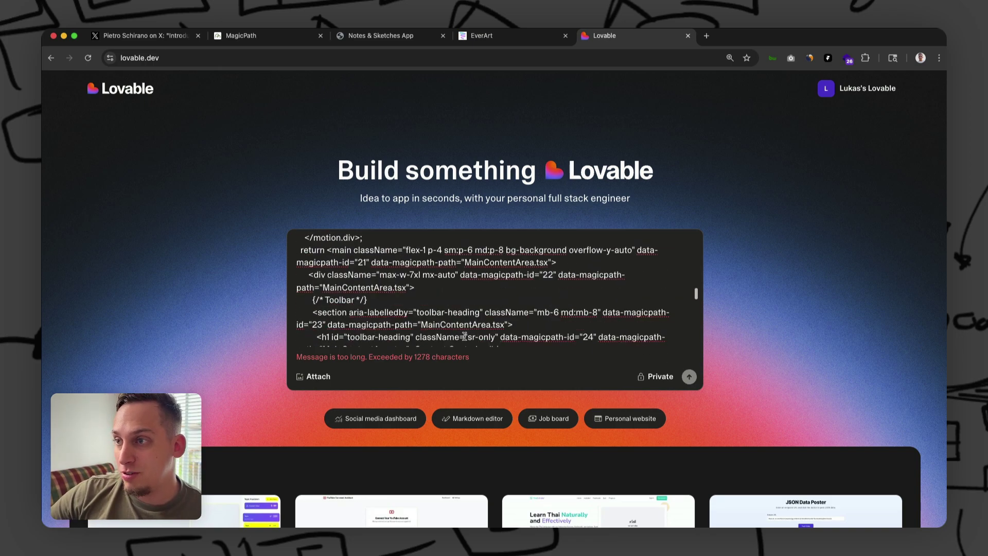
scroll(461, 332, down, 15)
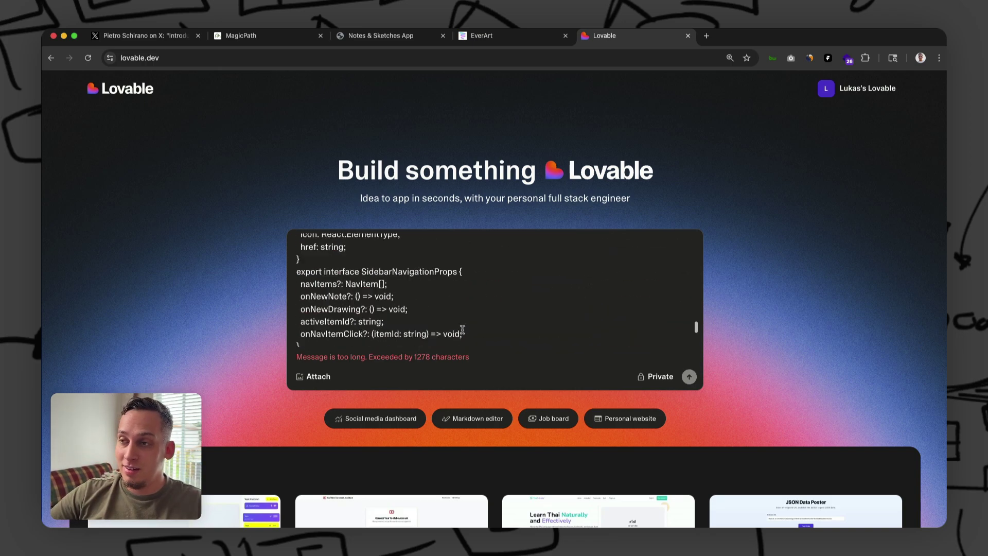
drag(369, 342, 307, 189)
- Clear Lovable's prompt and send the app code to Claude, asking it to compress under Lovable's limit
key(BackSpace)
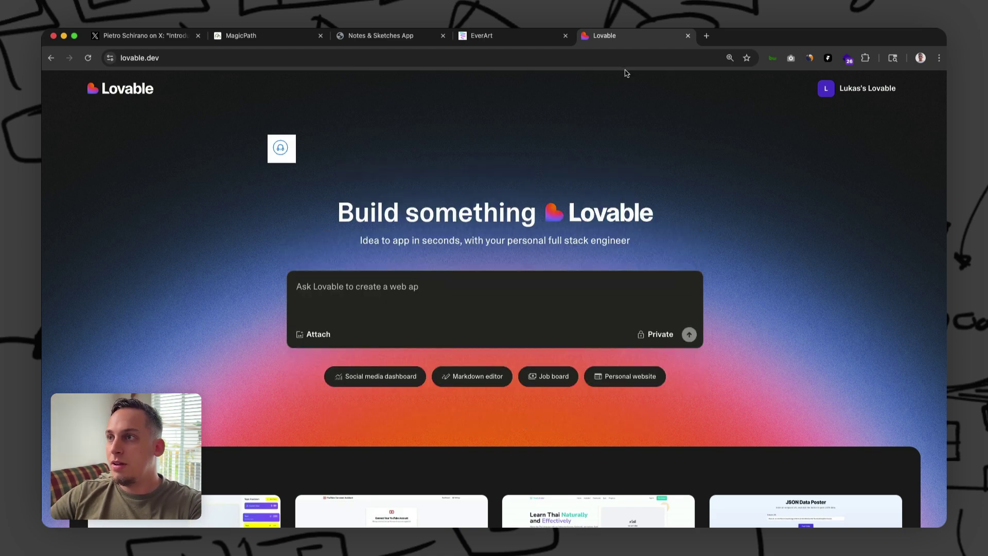
click(706, 36)
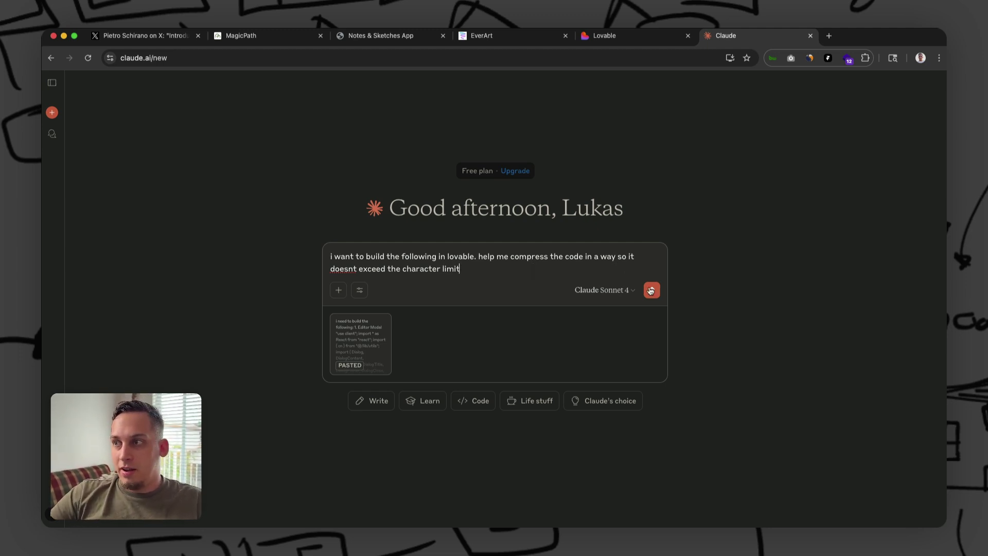
click(621, 290)
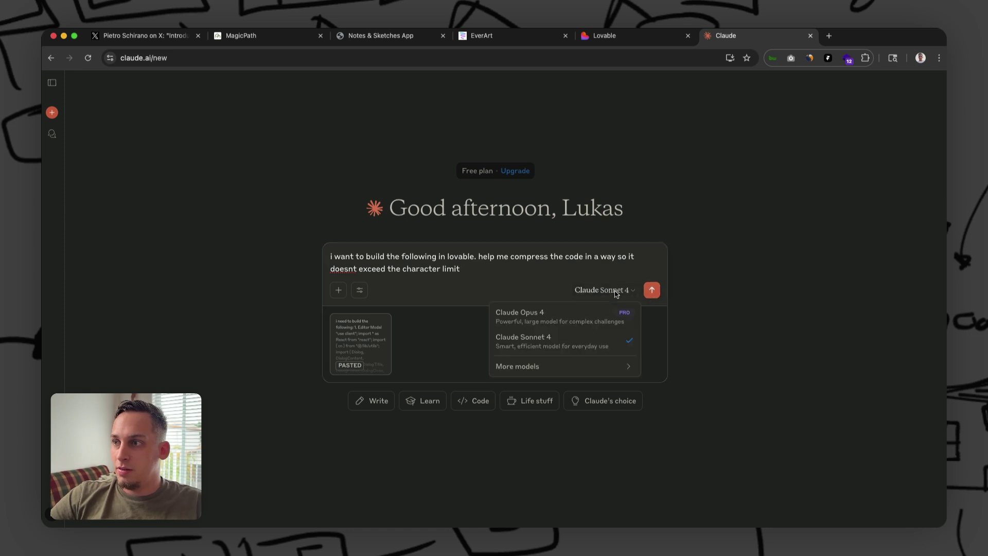
click(647, 295)
click(647, 295)
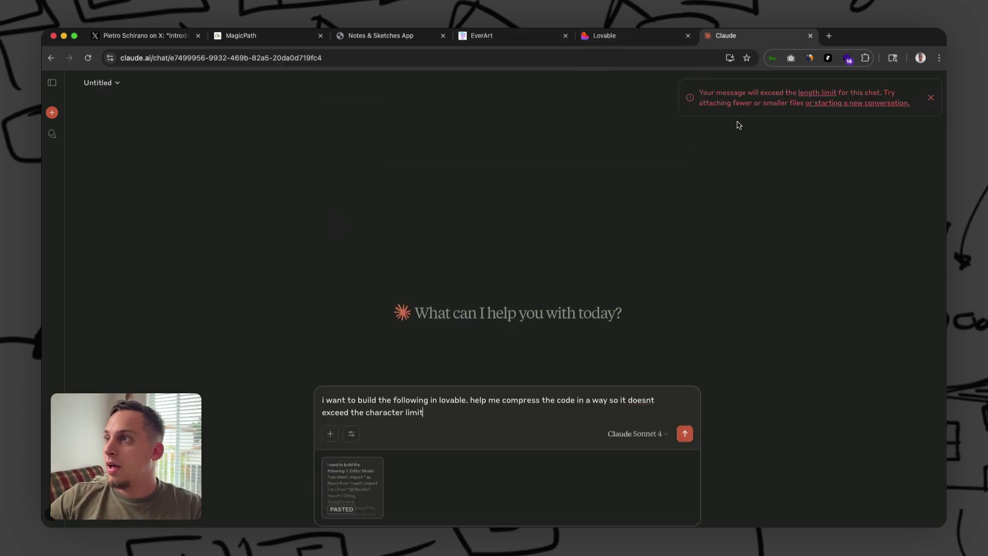
- Reopen the Notes & Sketches App code in MagicPath, scrolled to the end of EditorModal.tsx
click(636, 45)
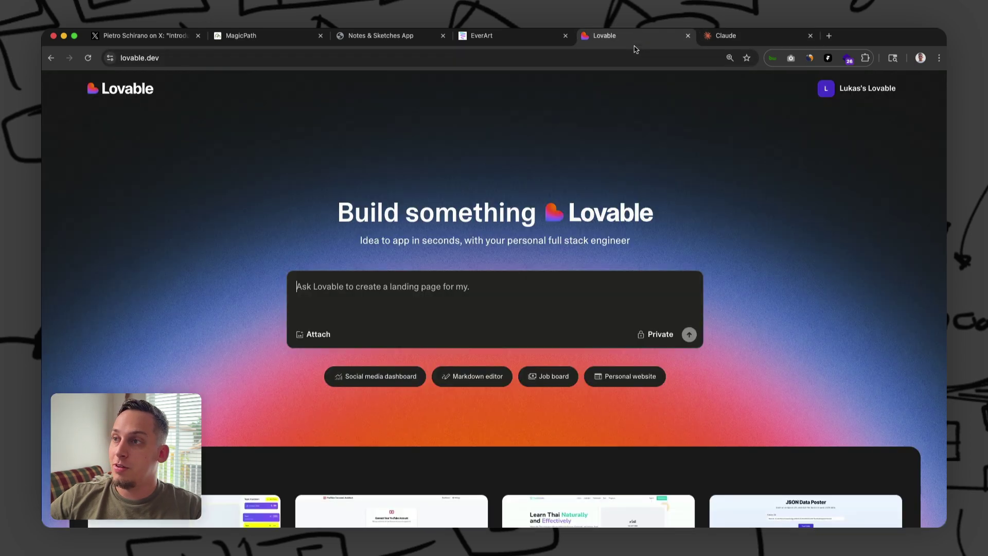
click(512, 44)
click(246, 38)
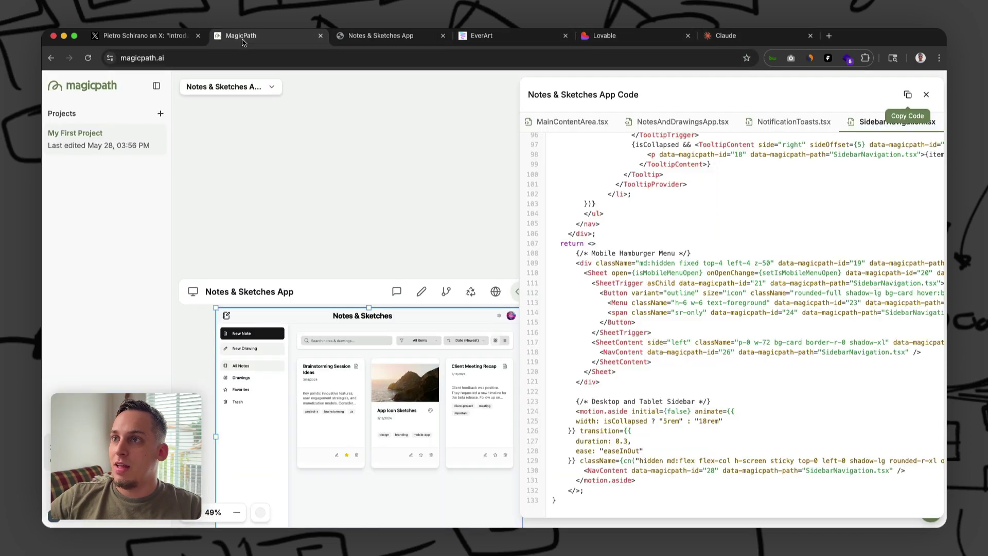
click(926, 95)
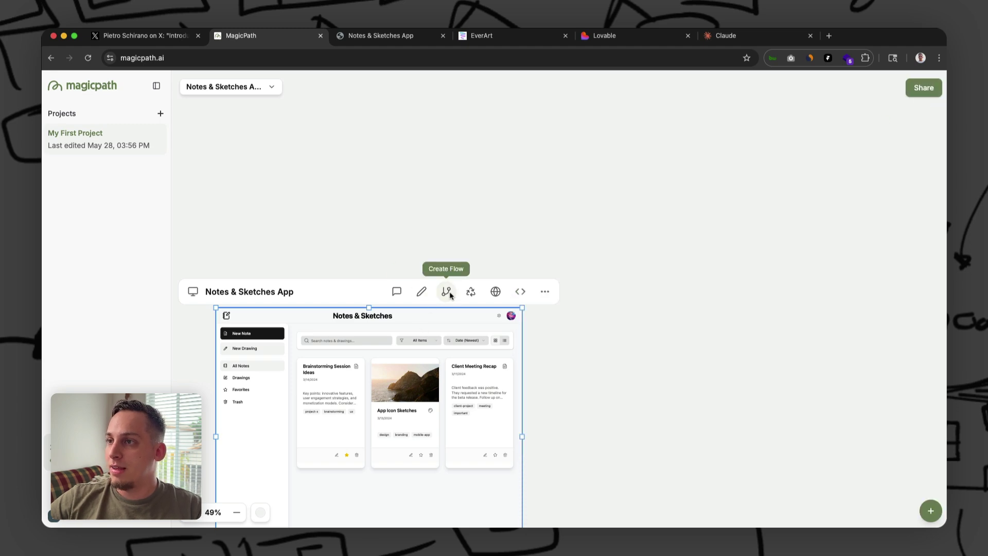
click(521, 292)
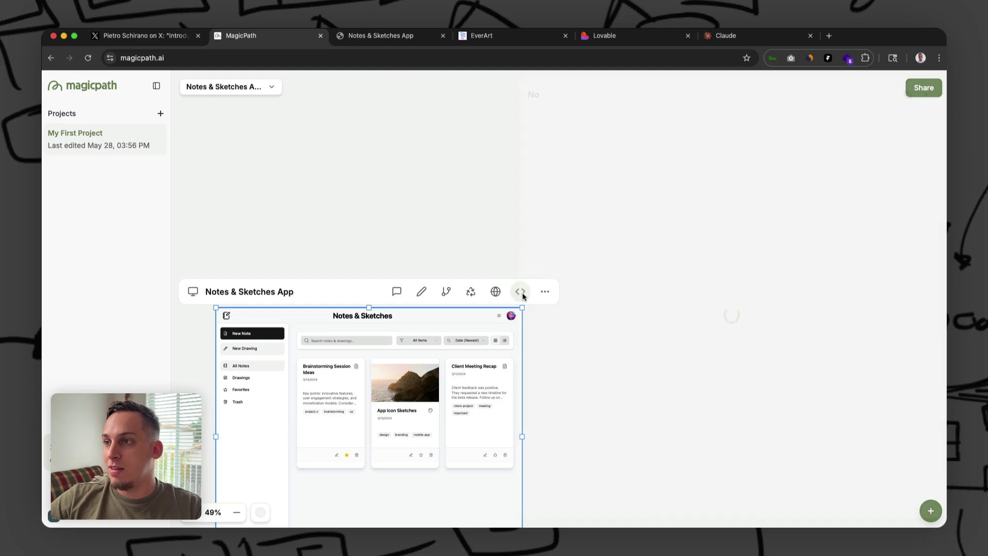
scroll(575, 166, down, 20)
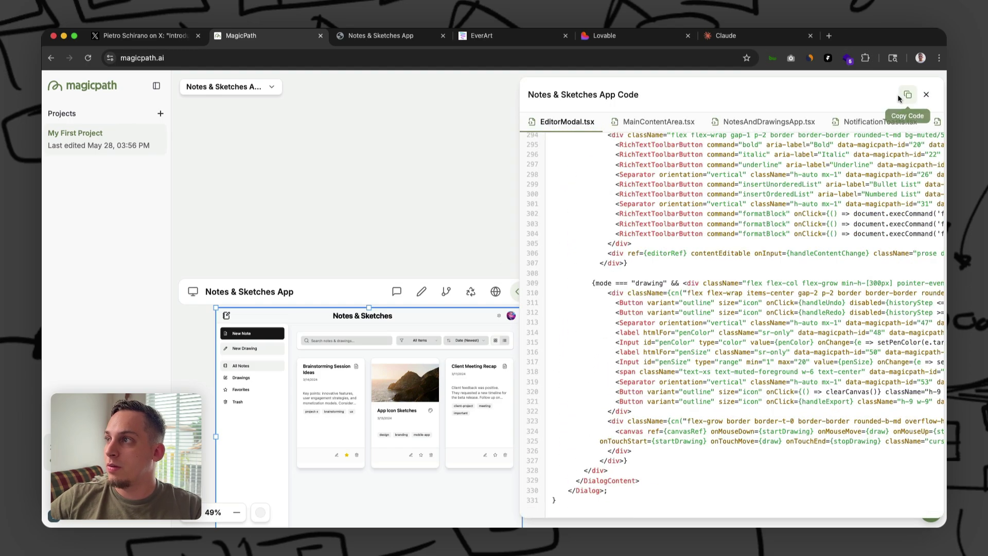
- Submit 'build this editor modal' with the pasted EditorModal.tsx code as a new Lovable project
click(731, 36)
click(605, 35)
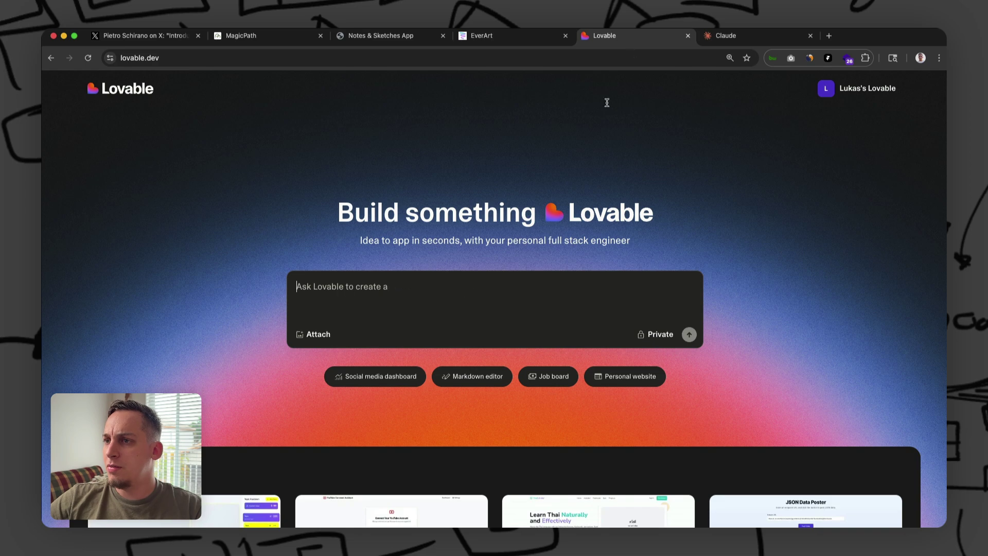
click(446, 287)
text(build this editor modal:)
key(shift+Return)
key(super+v)
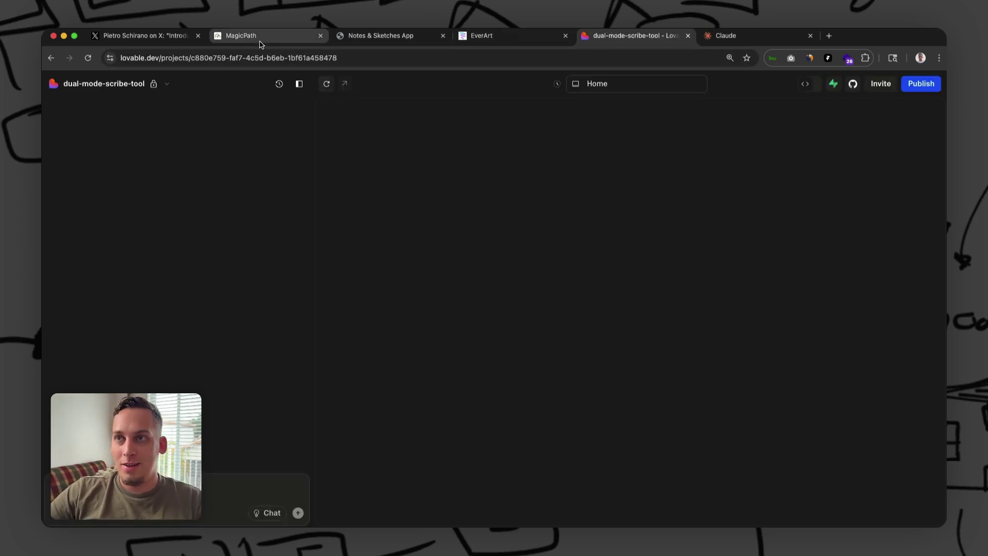
- Close the code panel, select the Notes & Sketches App frame, and open its Edit style editor
click(402, 39)
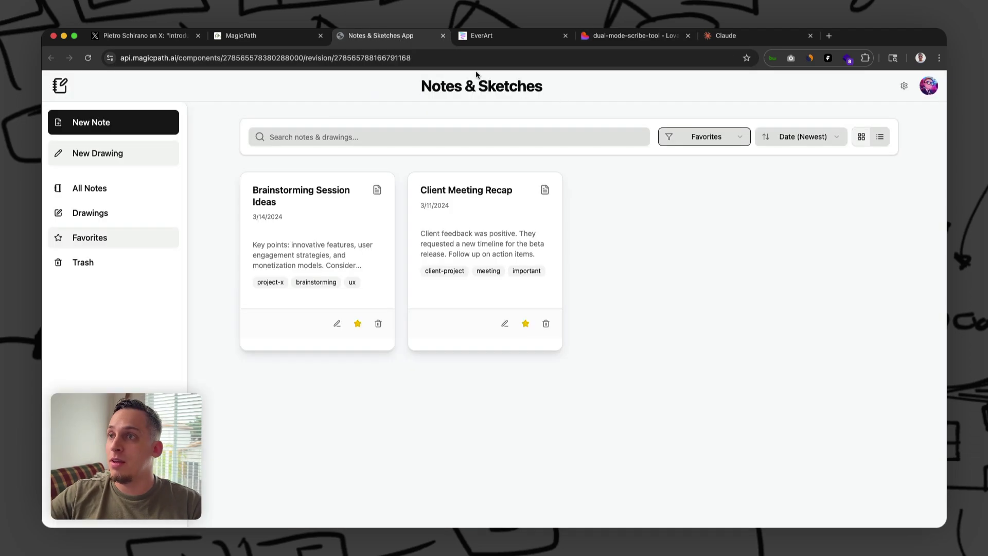
click(247, 36)
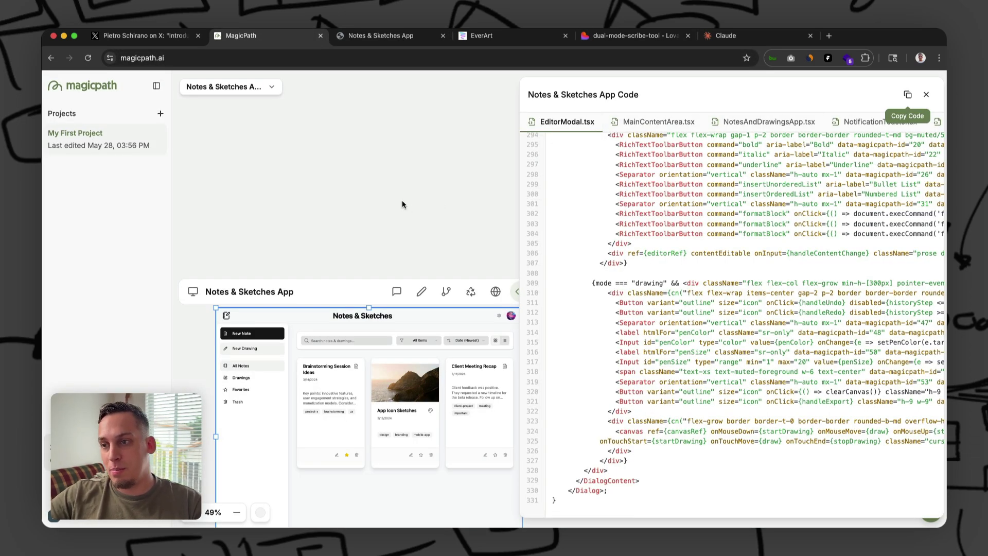
key(Escape)
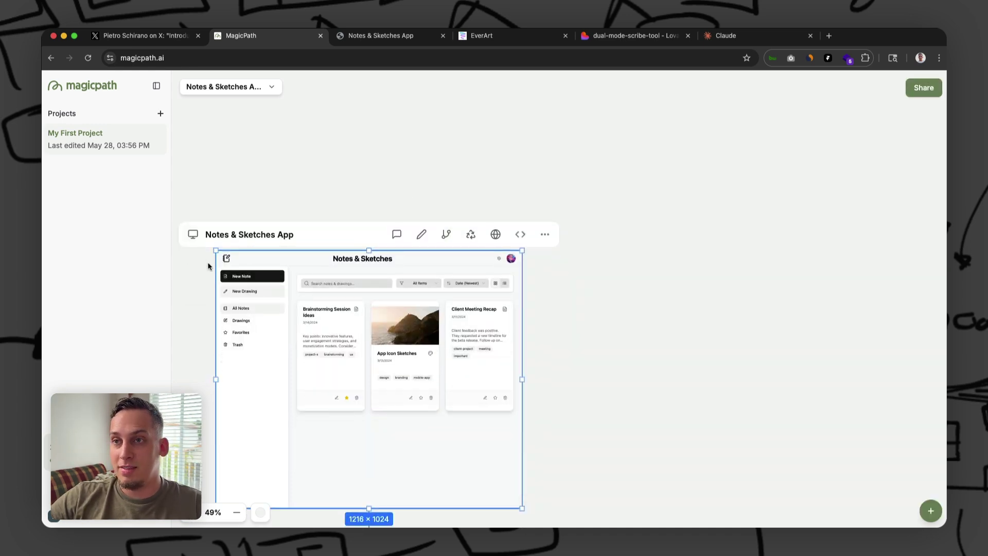
click(203, 266)
scroll(204, 266, down, 2)
scroll(227, 261, left, 1)
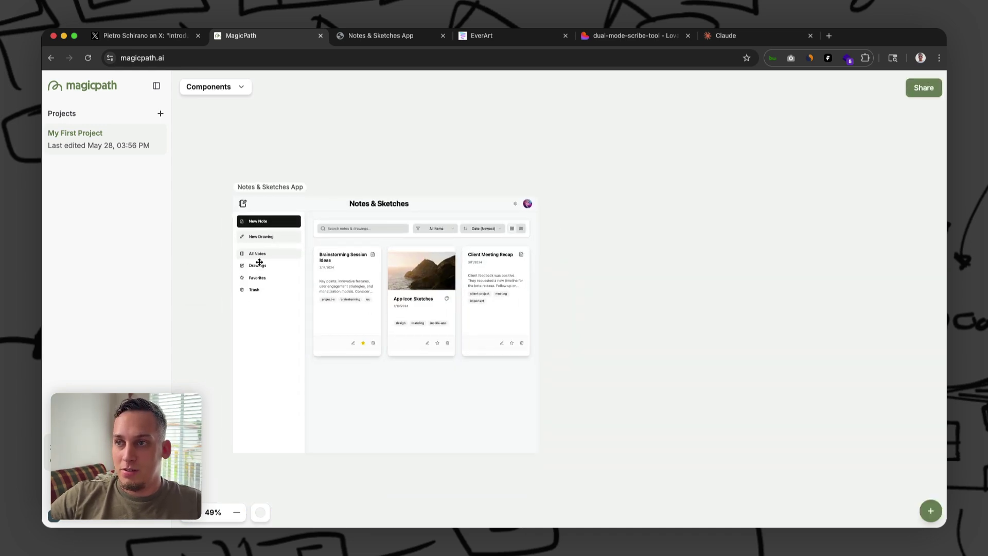
click(318, 261)
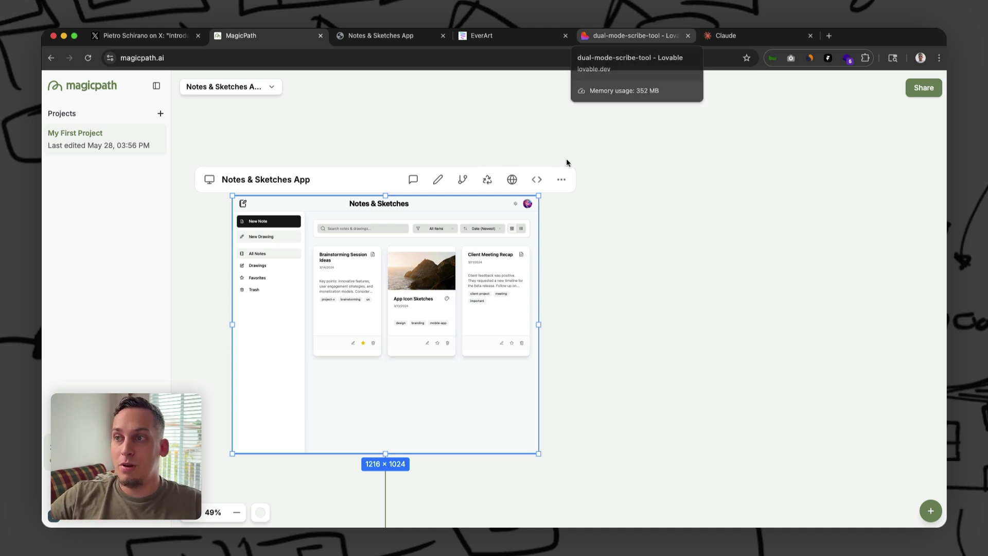
click(437, 179)
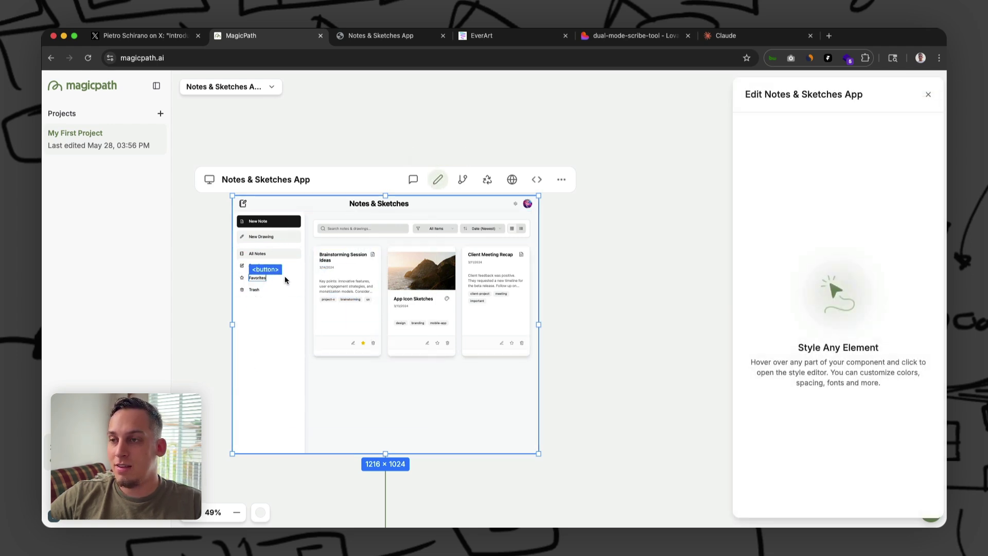
- Set the bottom padding of a block in the Brainstorming card to 64
click(358, 323)
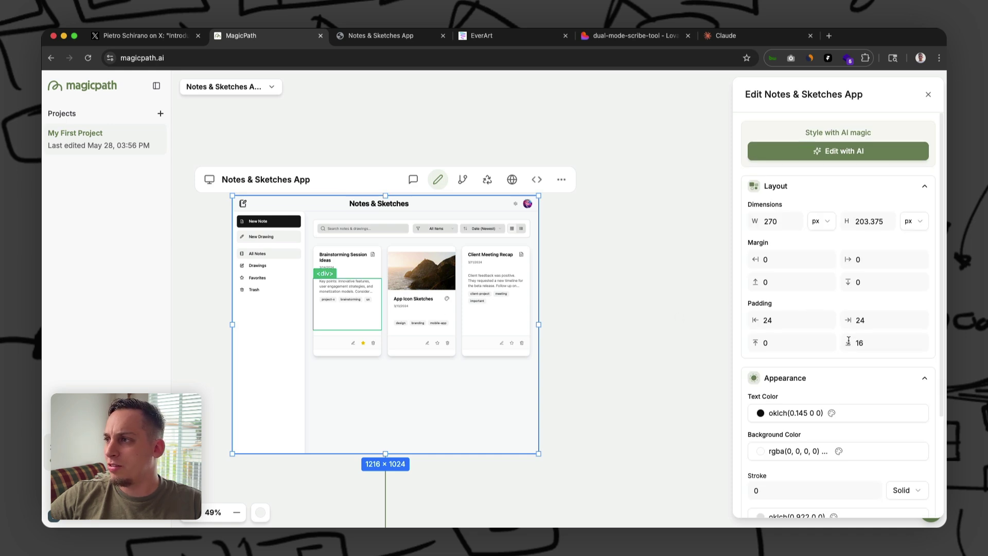
click(864, 342)
text(64)
key(Return)
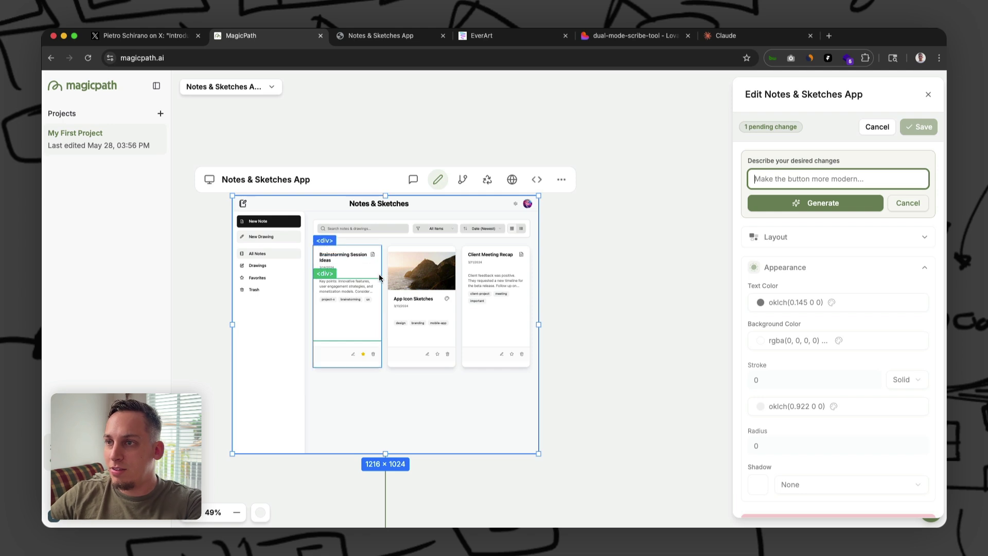
- Select the Client Meeting Recap card and ask the AI to 'make the button shorter'
click(289, 278)
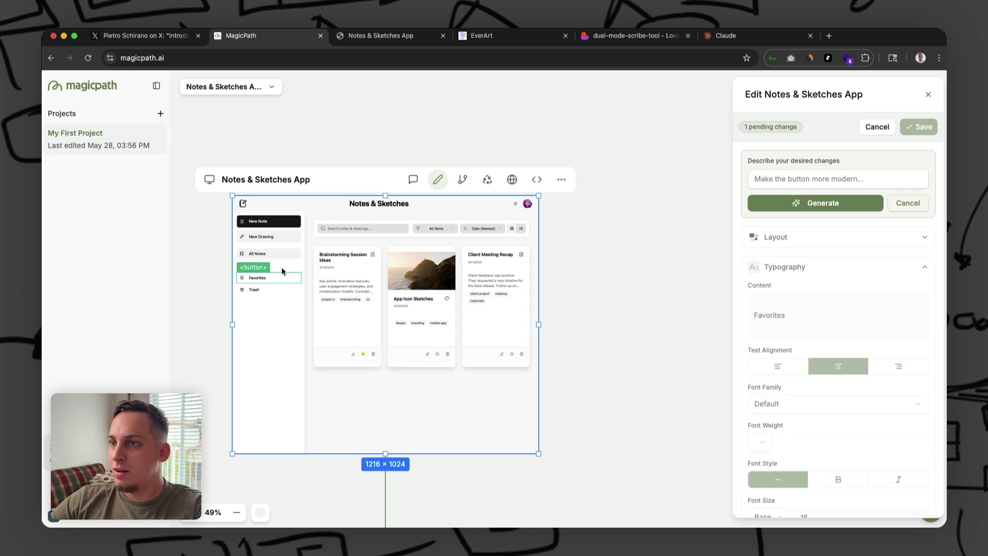
click(474, 272)
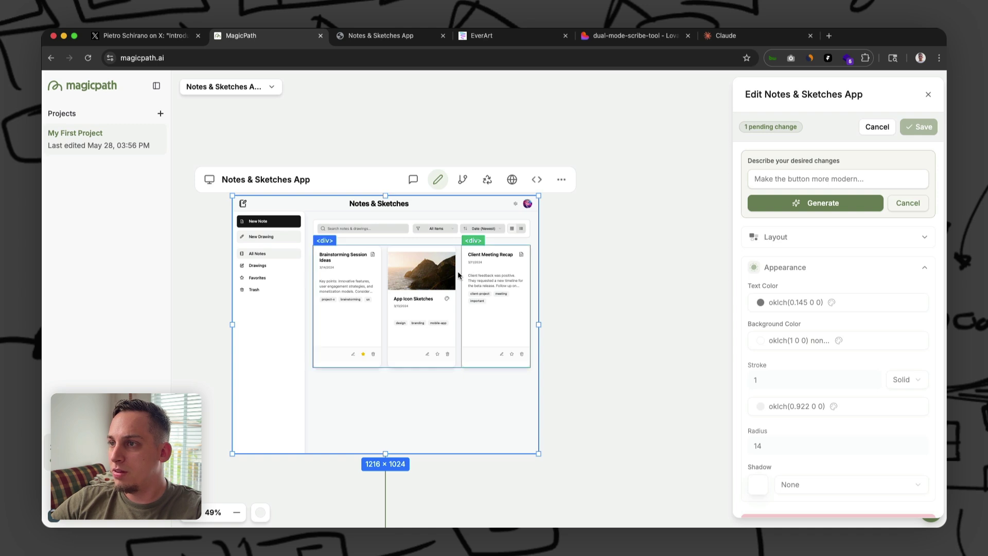
click(786, 180)
text(make the button s)
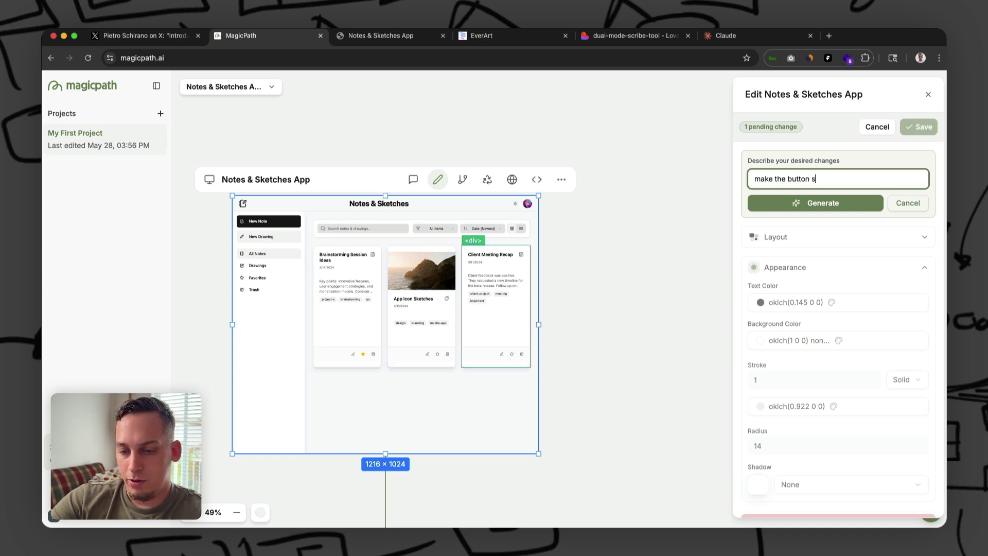
text(horter)
key(Return)
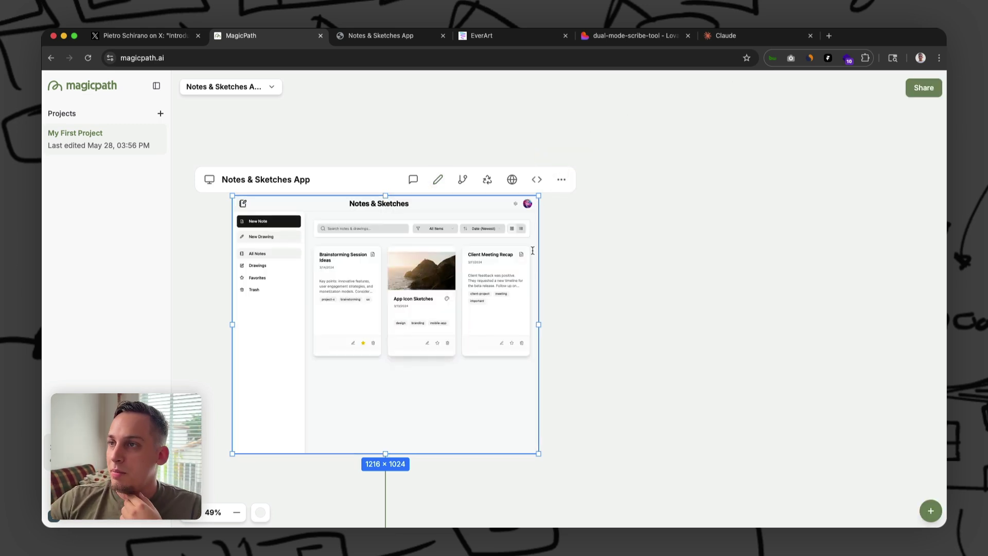
- Reopen the style editor and select the App Icon Sketches and Client Meeting Recap cards
click(438, 179)
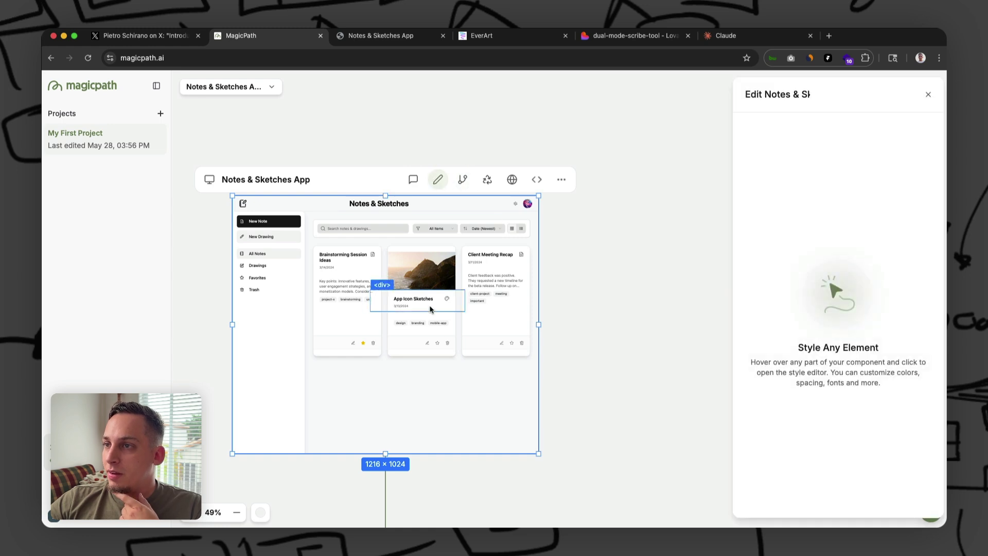
click(432, 285)
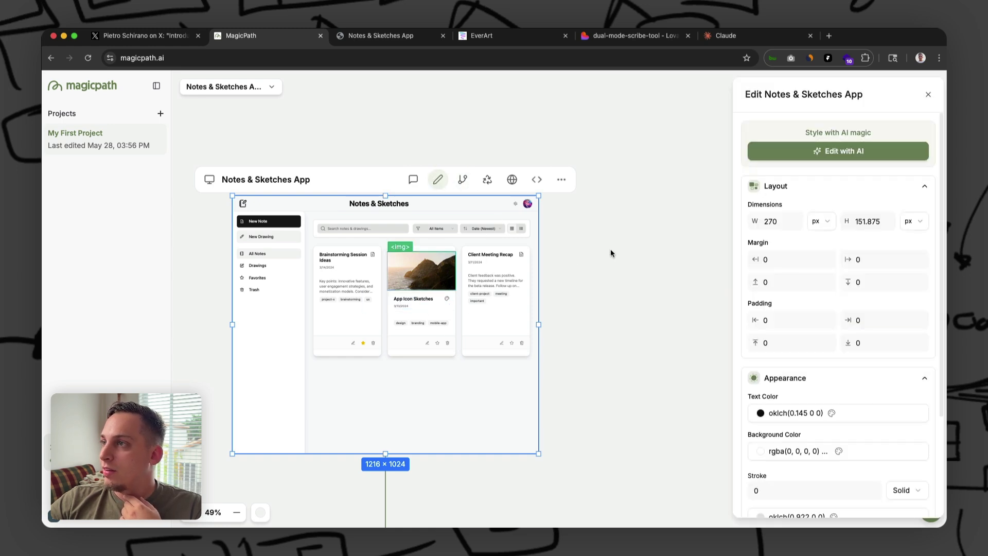
click(514, 276)
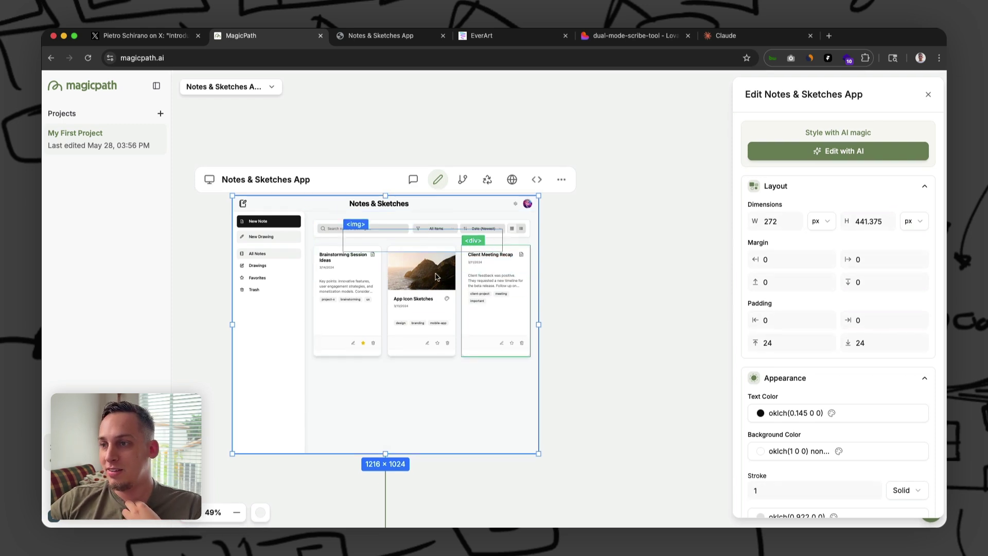
scroll(581, 286, down, 2)
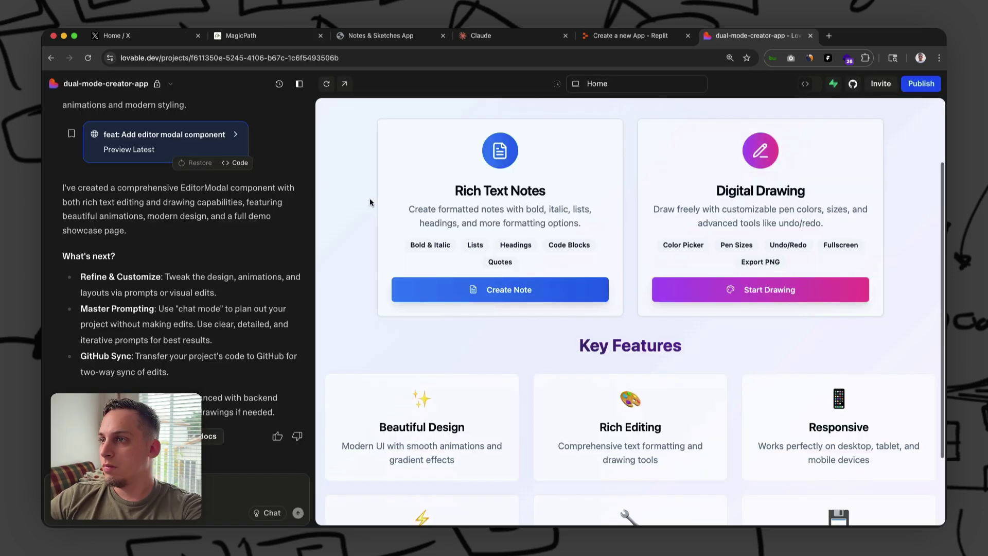
scroll(382, 229, down, 2)
- Scroll through Lovable's Editor Modal preview and generated code, then switch to the Notes & Sketches App tab
scroll(381, 230, up, 3)
scroll(476, 200, down, 3)
scroll(256, 192, up, 5)
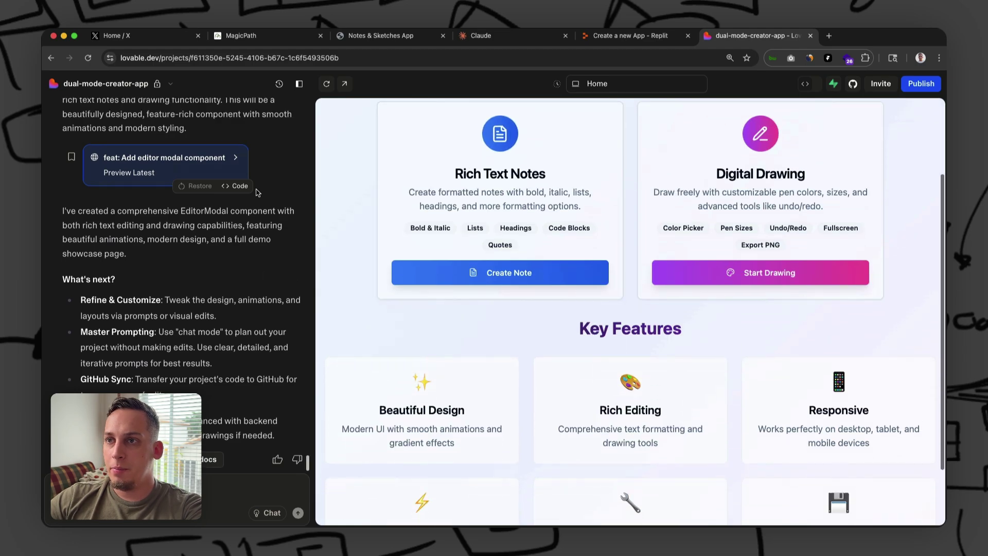
scroll(255, 192, up, 15)
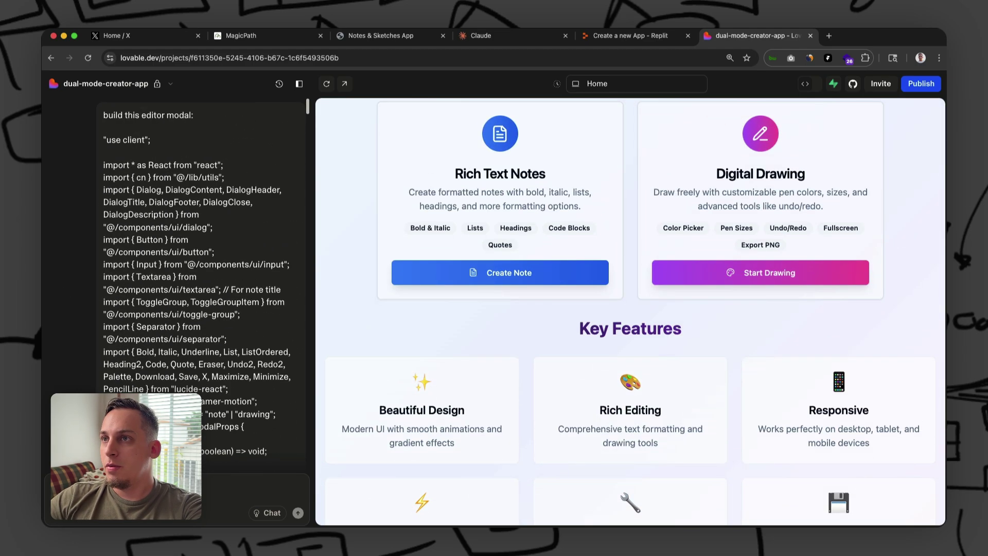
scroll(386, 212, up, 3)
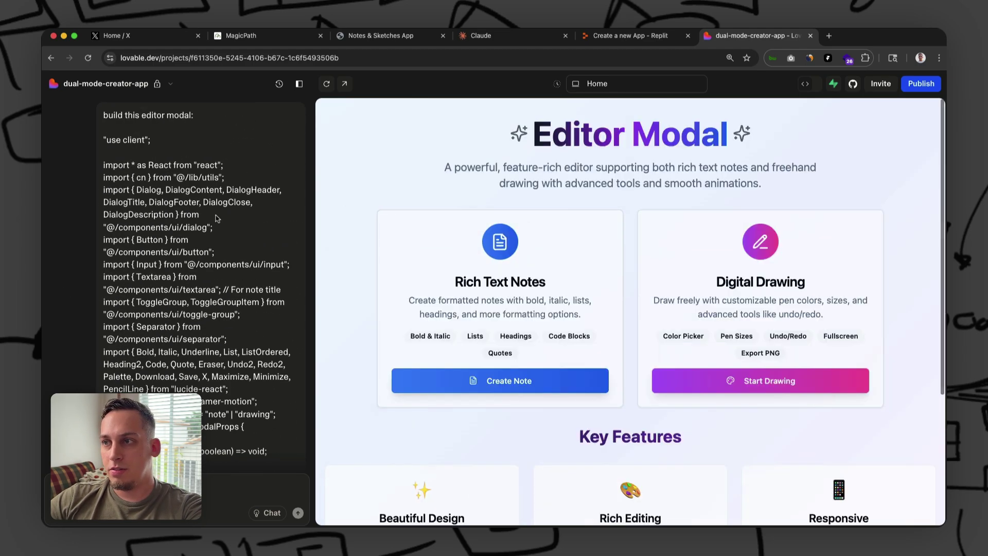
scroll(216, 218, down, 20)
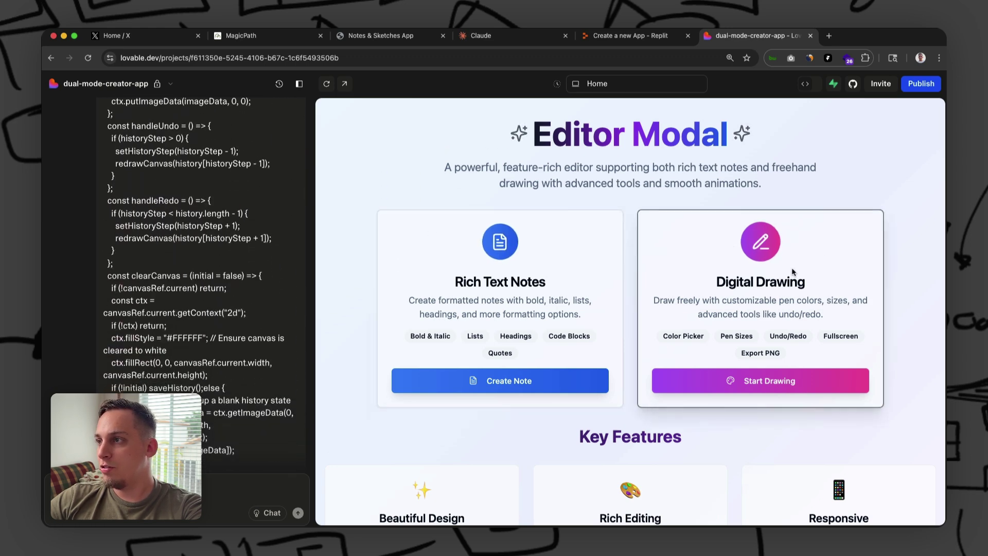
scroll(801, 265, down, 5)
scroll(649, 243, up, 5)
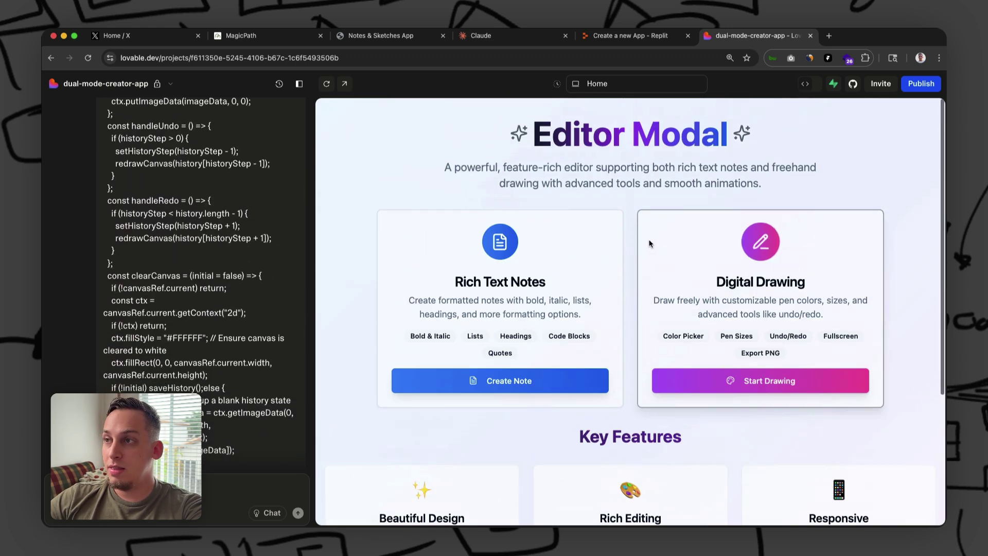
click(352, 41)
- Return to the MagicPath canvas and zoom in on the Notes & Sketches App frame
click(286, 43)
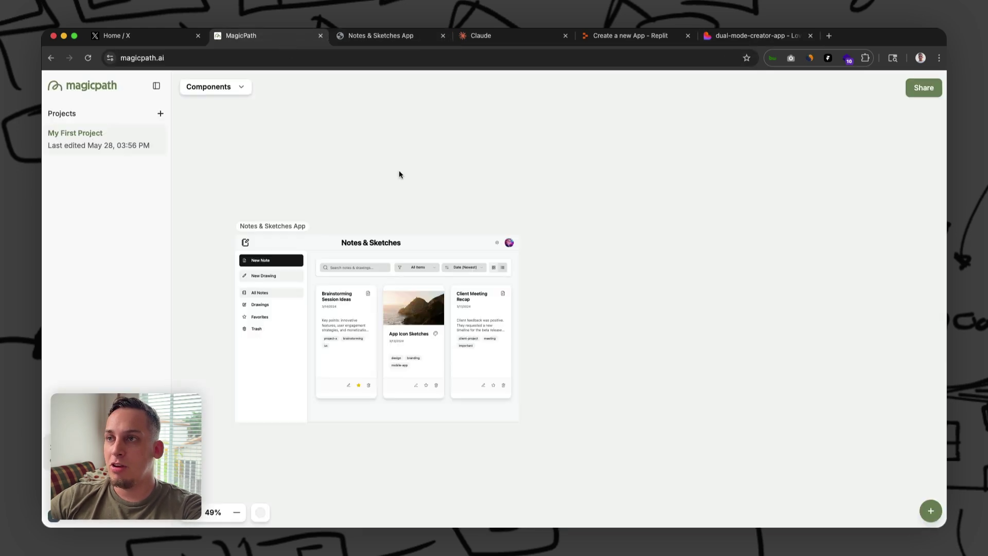
scroll(364, 224, up, 3)
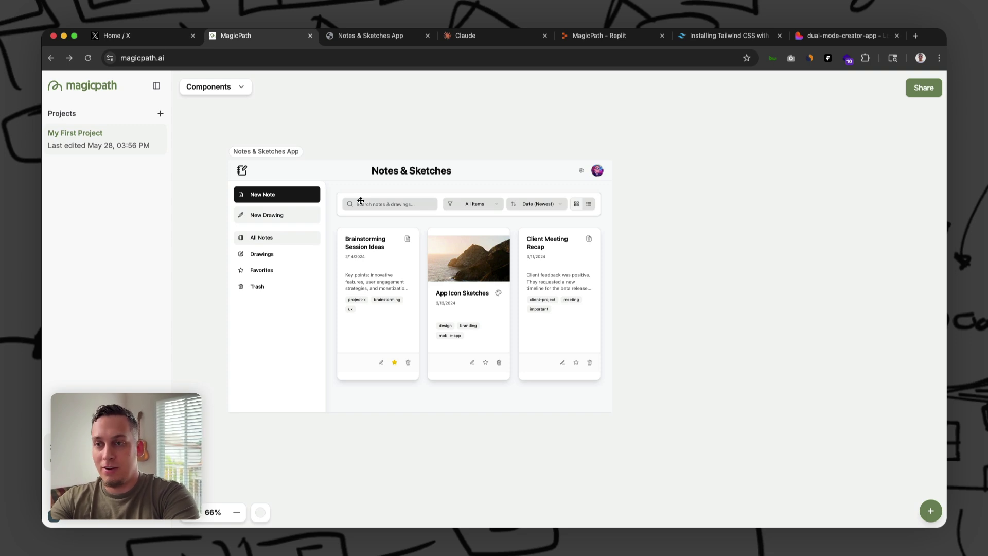
scroll(234, 162, up, 3)
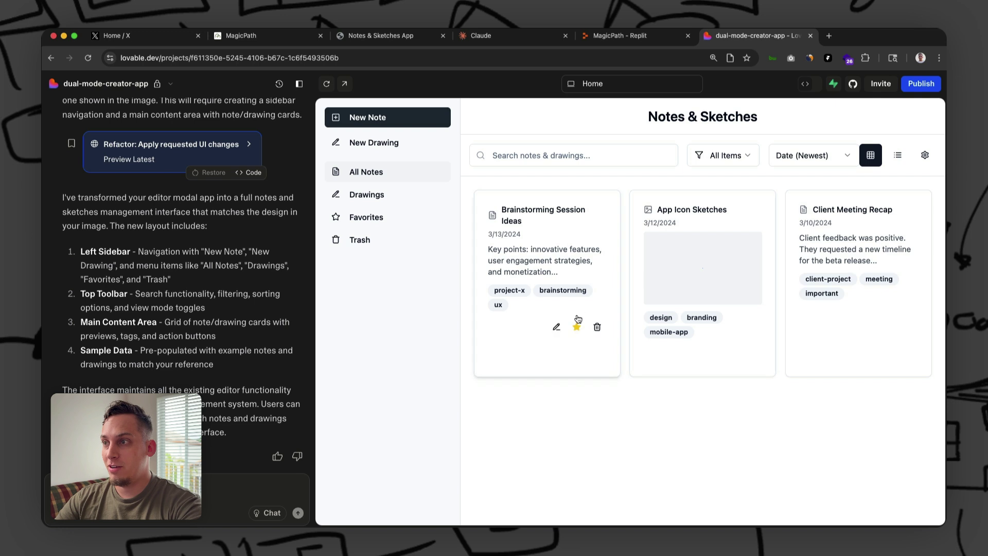
- Try the Drawings, All Notes and Favorites filters in the rebuilt app's sidebar
click(426, 195)
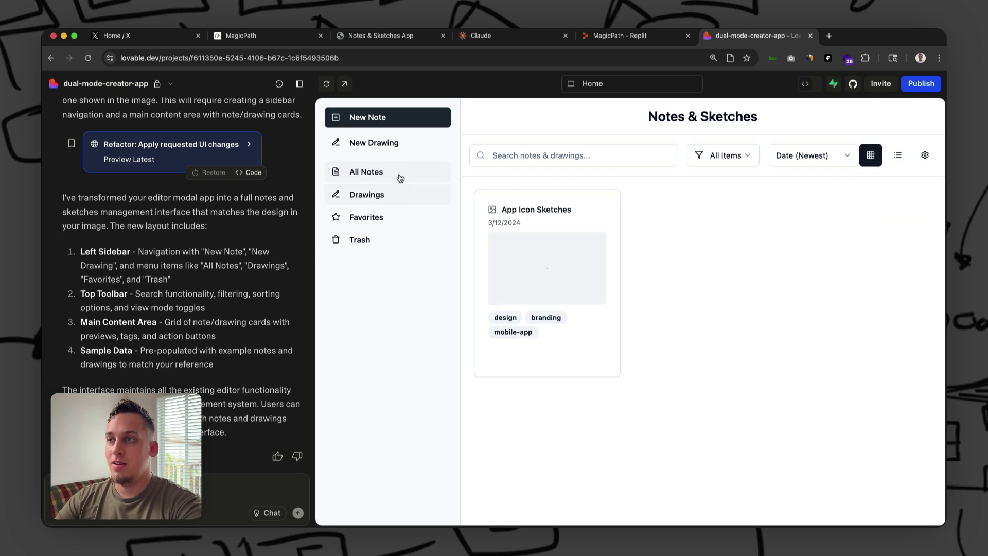
click(400, 178)
click(400, 218)
- Sketch a freehand curve in a new drawing, save it, and confirm it under All Notes
click(391, 143)
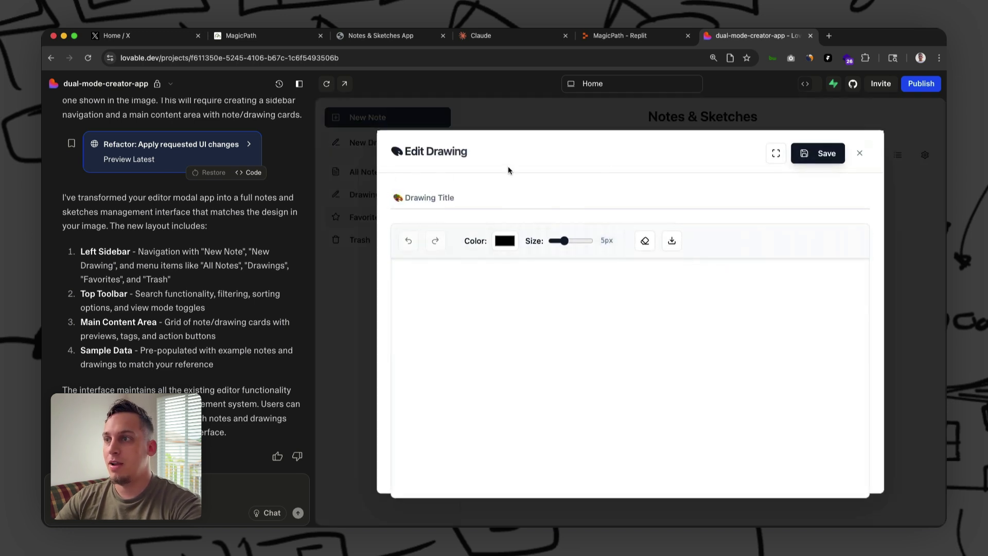
mouse_move(530, 295)
mouse_down()
mouse_move(618, 316)
mouse_move(563, 350)
mouse_move(406, 288)
mouse_move(650, 205)
mouse_up()
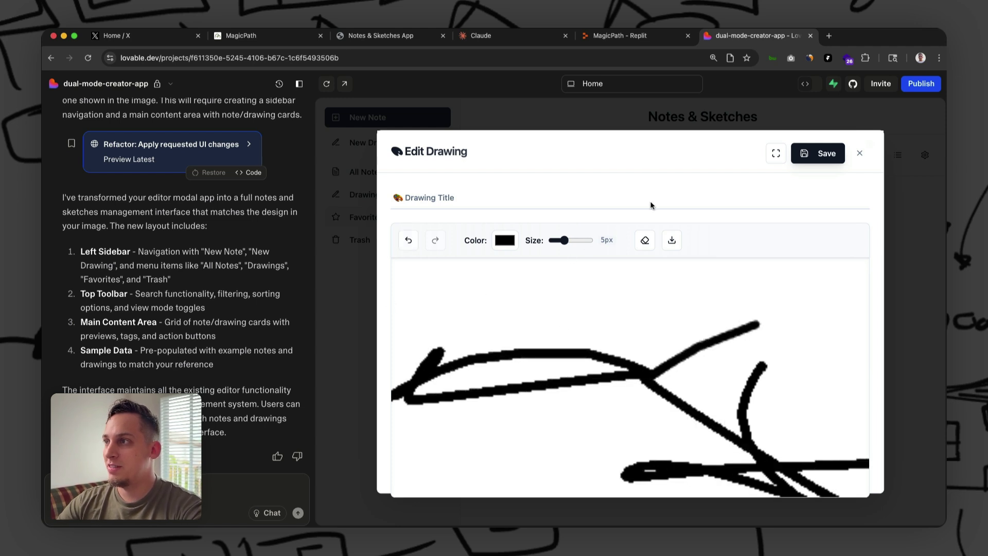
click(838, 157)
click(361, 176)
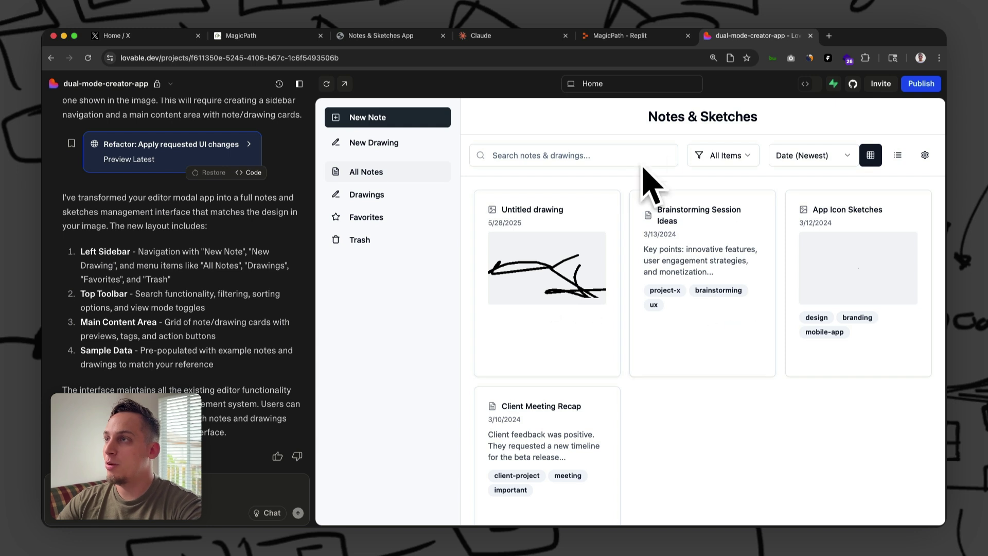
click(288, 35)
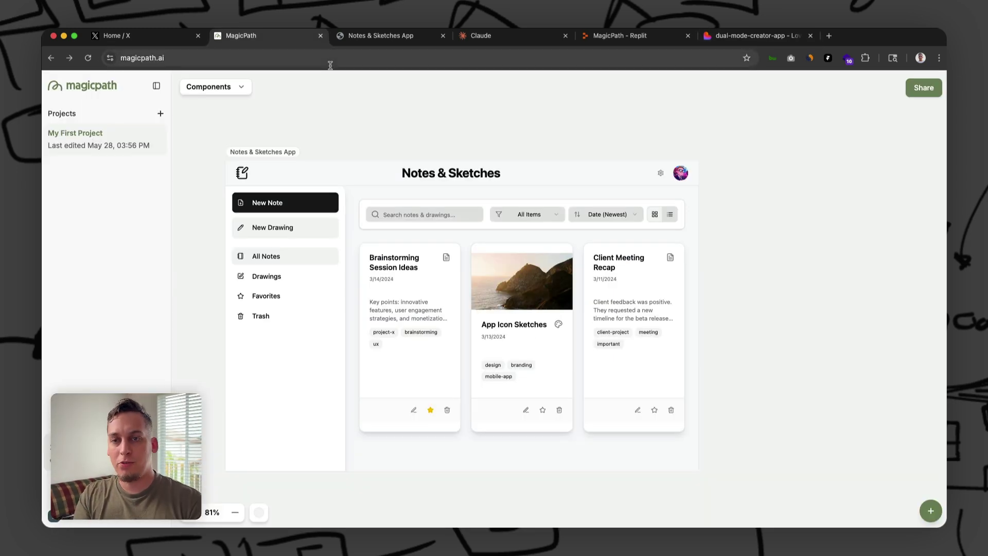